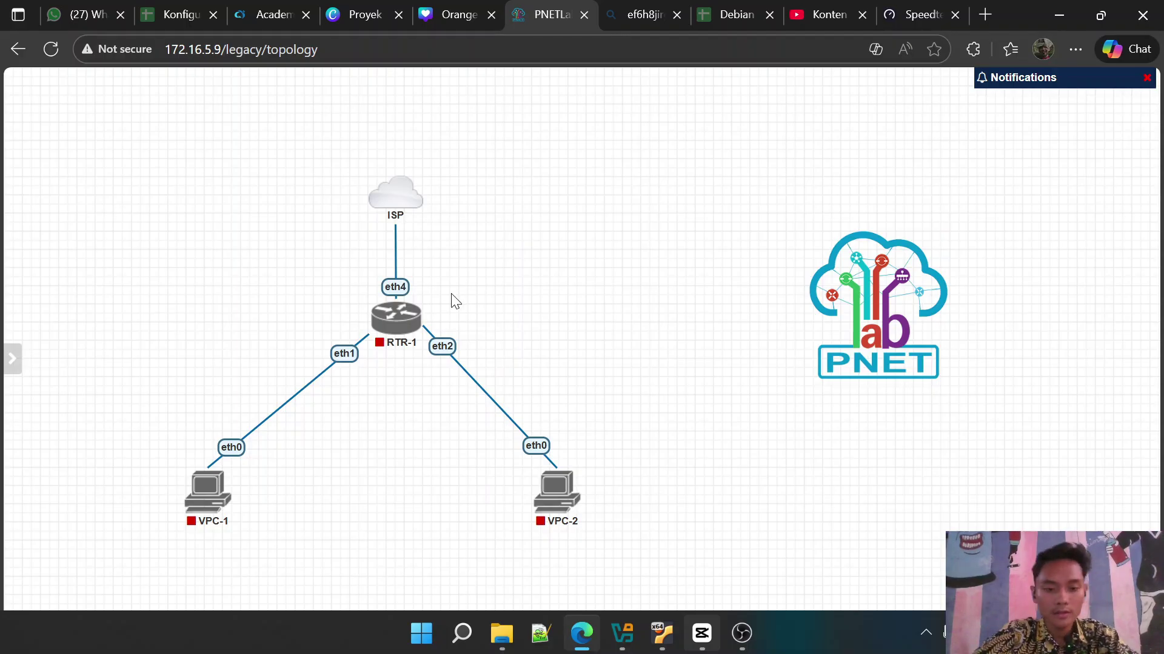
Add a text label reading 10.10.10.1/24 to the topology, between the links to VPC-1 and VPC-2
right_click(256, 272)
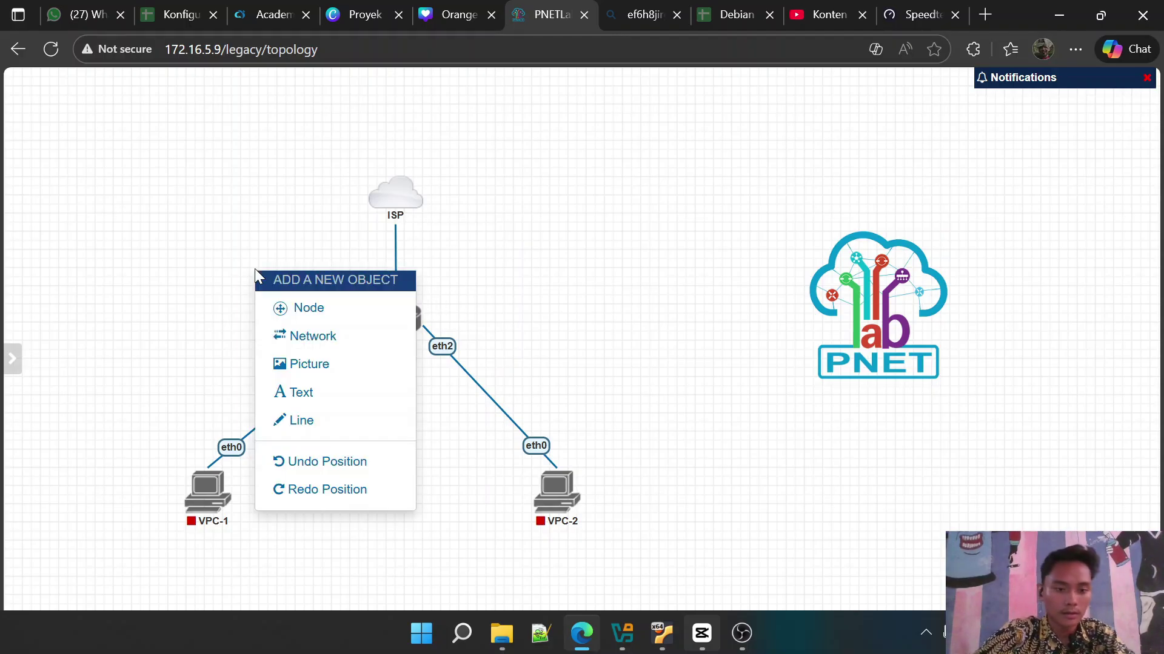
click(336, 393)
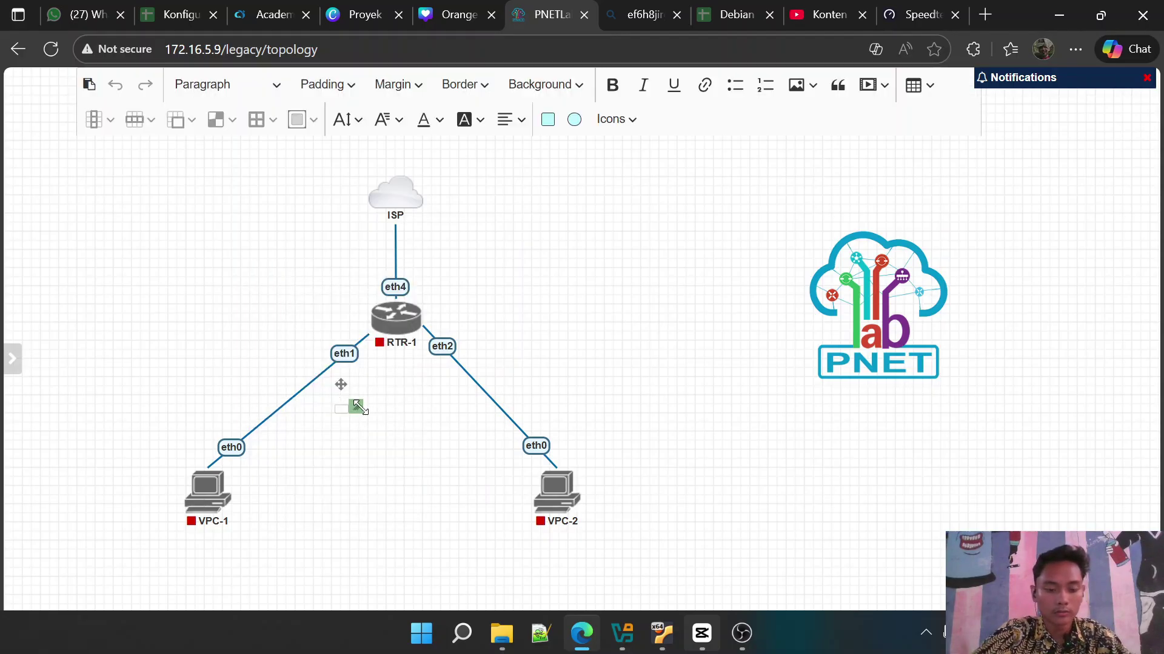
drag(357, 408, 480, 432)
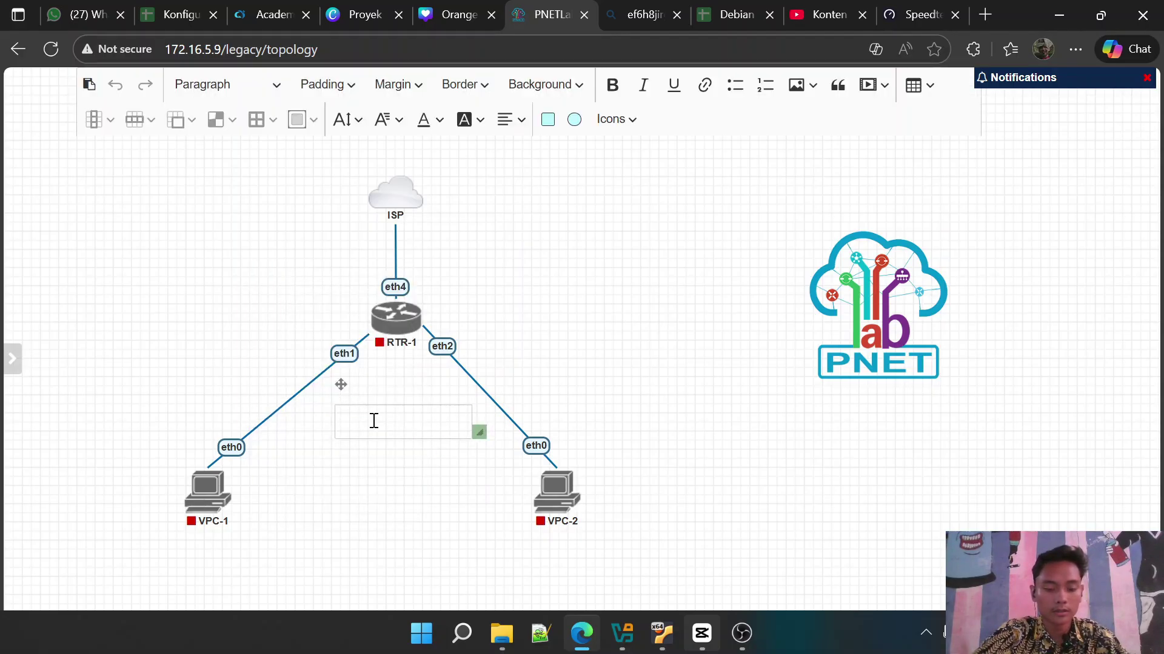
click(374, 420)
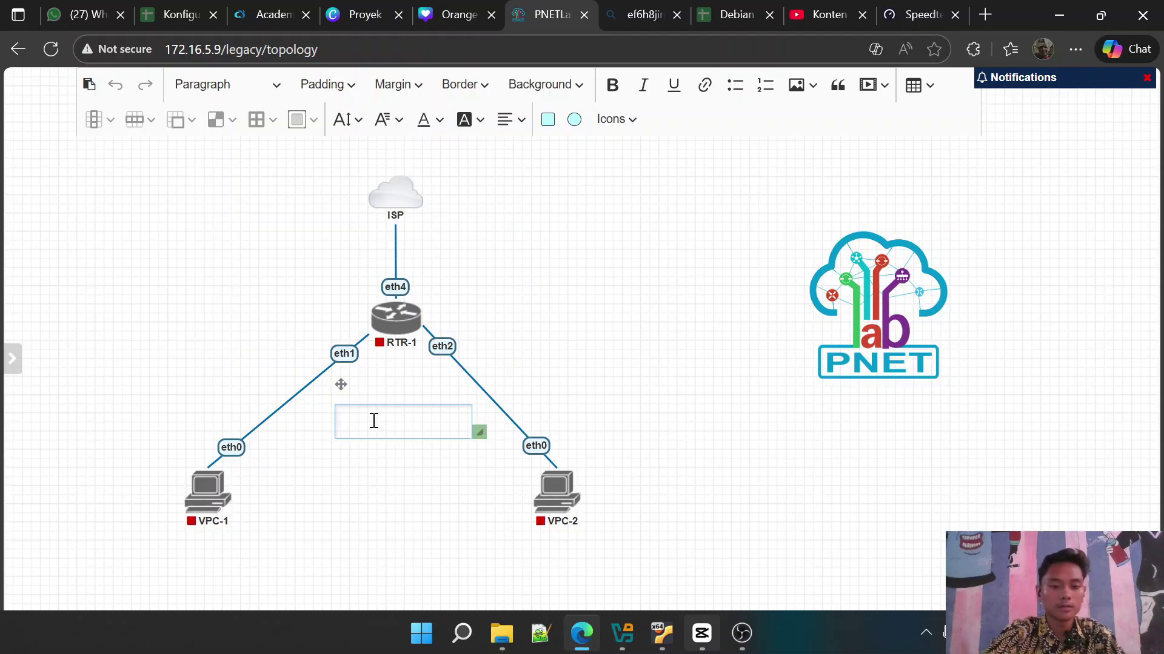
text(10.10.10.)
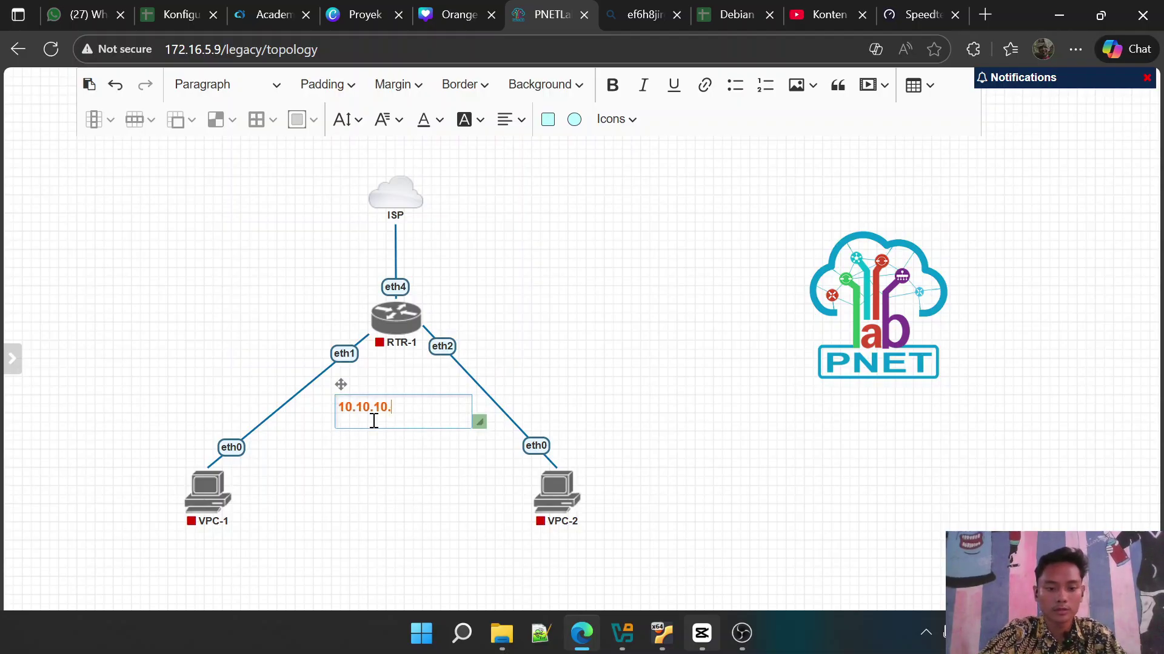
text(1/24)
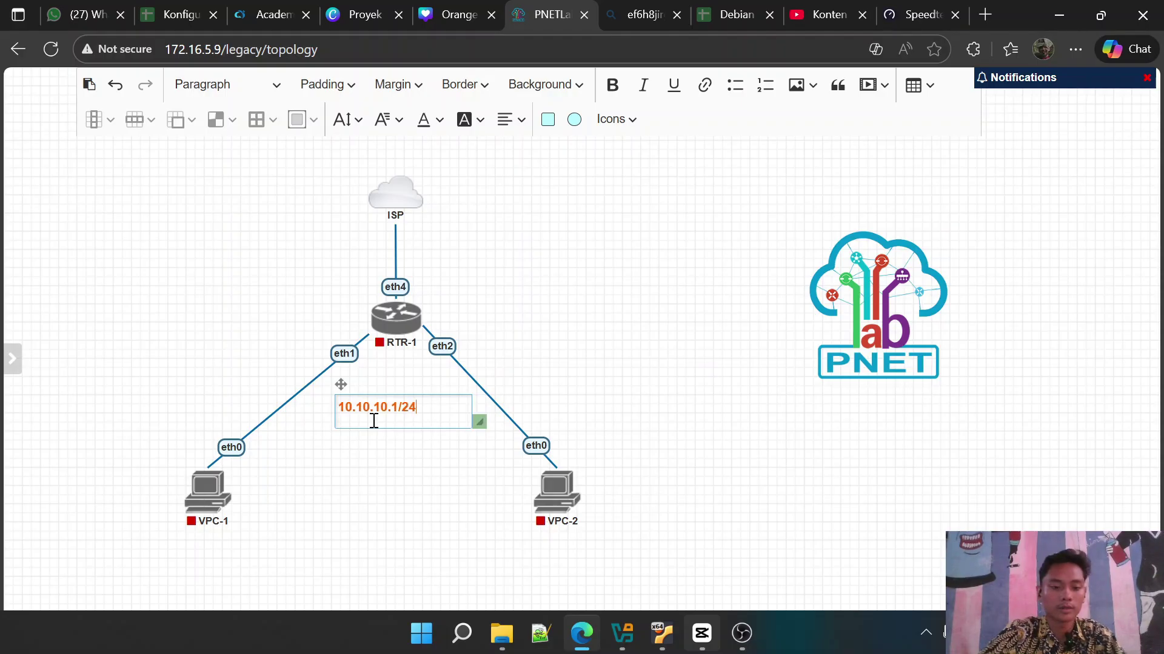
Duplicate the 10.10.10.1/24 label, place the copy beside RTR-1's eth2 interface and change its text to 20.20.20.1/24
right_click(257, 343)
click(285, 382)
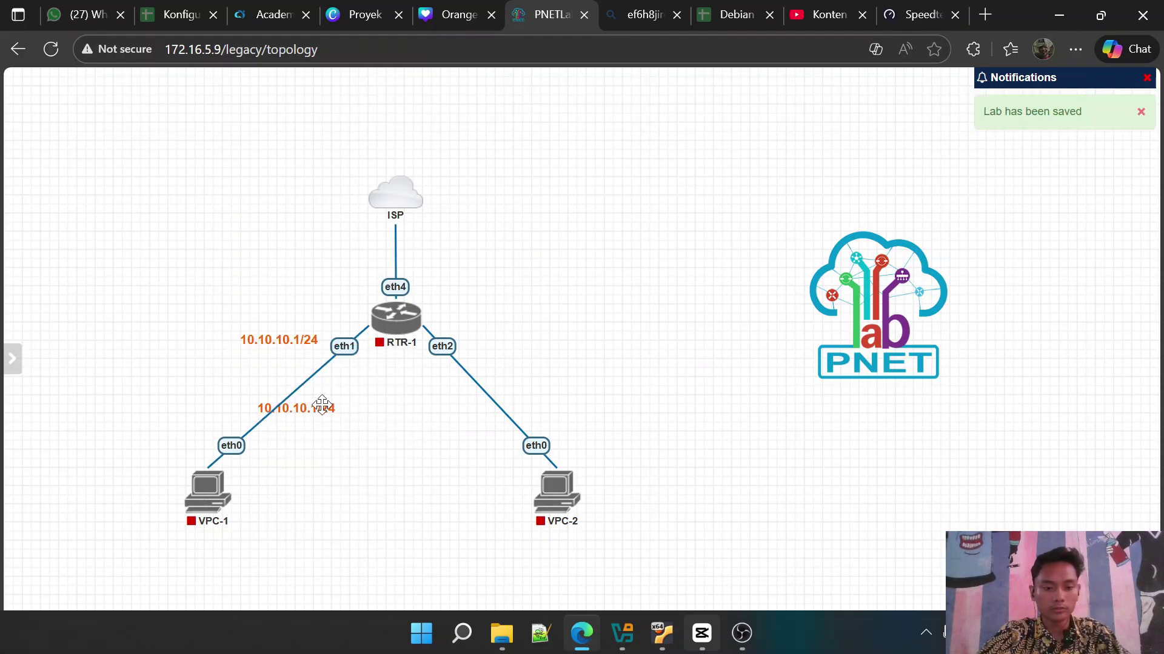
drag(329, 407, 463, 351)
double_click(516, 340)
text(20.20.2)
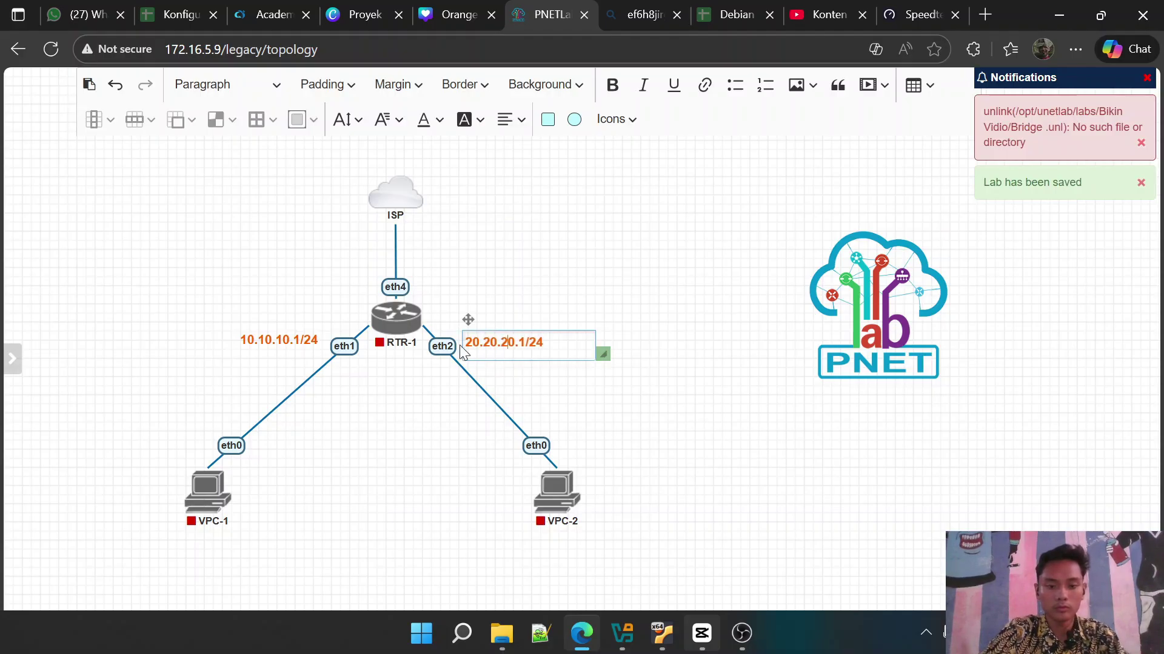
click(619, 397)
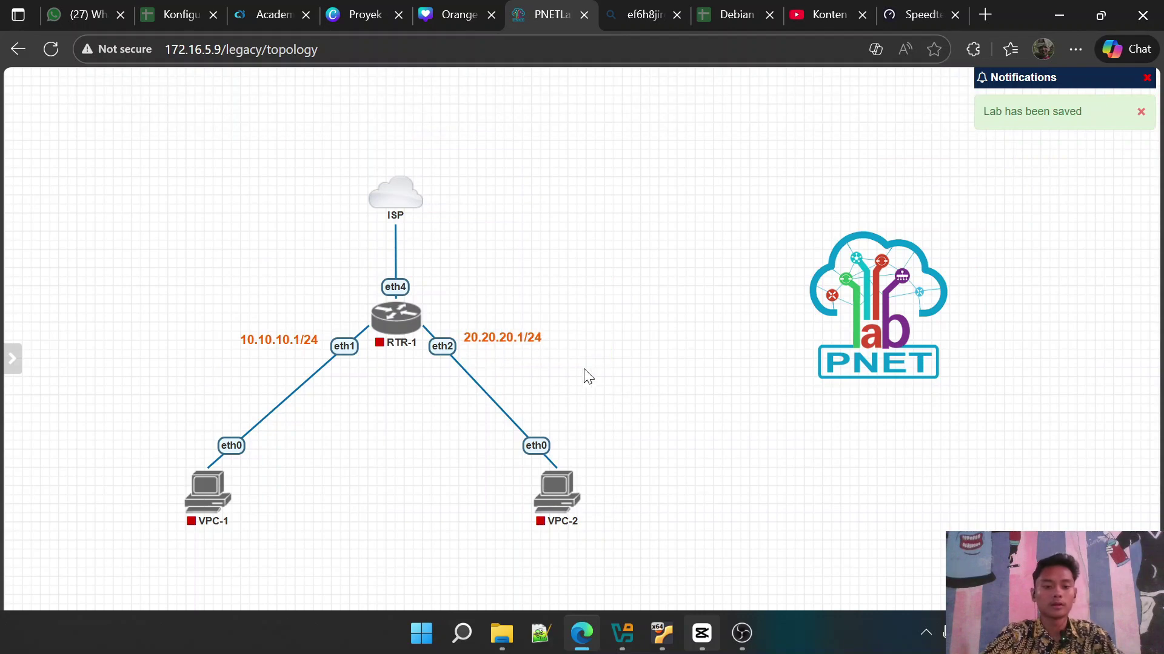
Move the 20.20.20.1/24 label below RTR-1, between the two links to the VPCs
drag(526, 347, 528, 350)
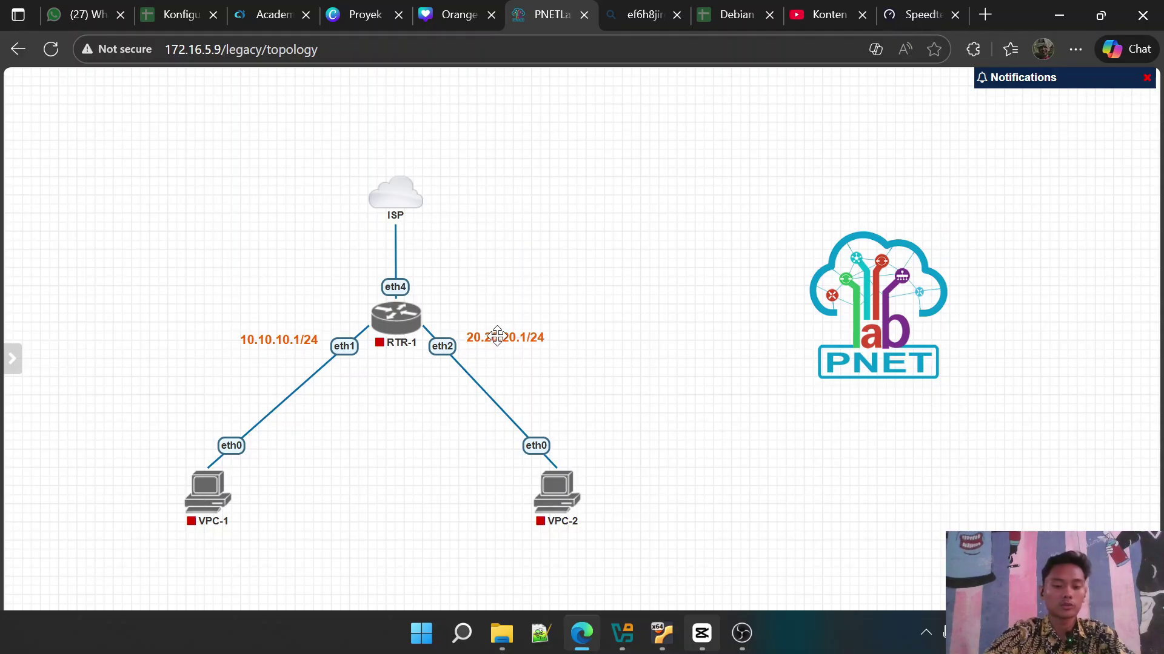
drag(494, 339, 607, 163)
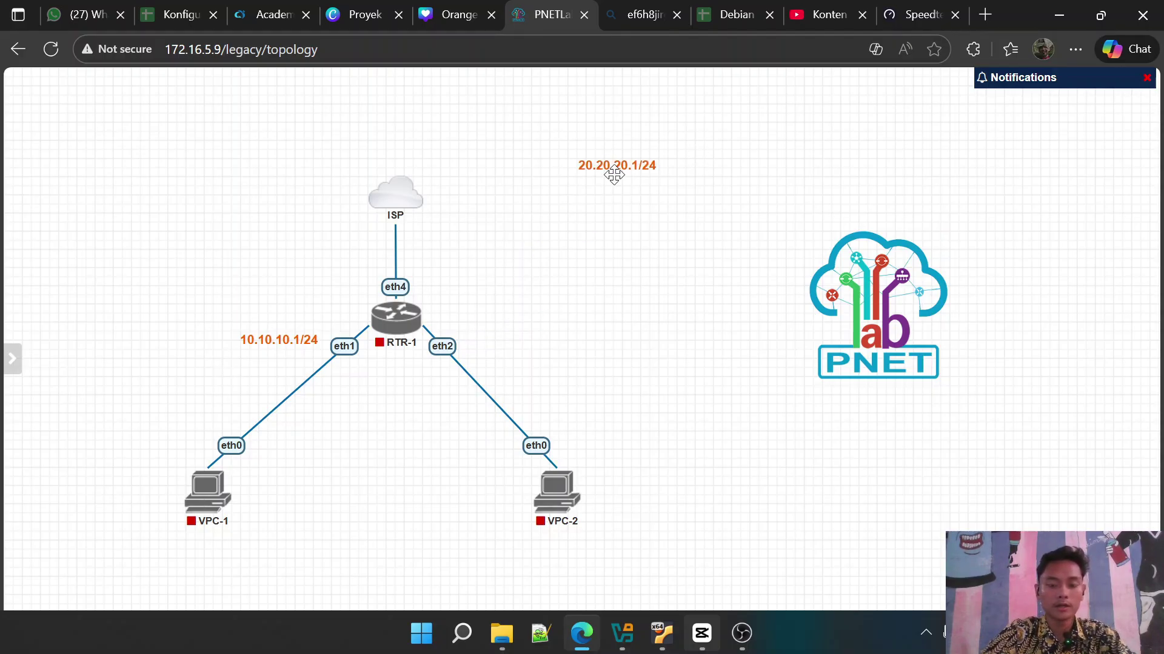
drag(613, 176, 393, 403)
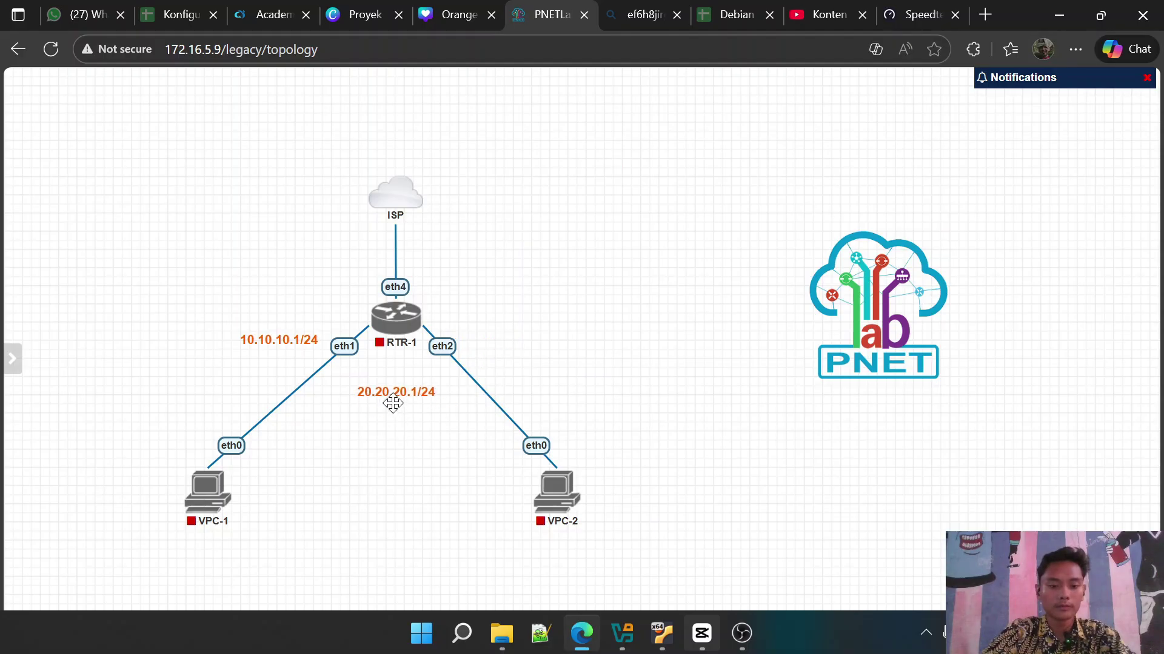
Delete the 10.10.10.1/24 label and bring the 20.20.20.1/24 label closer beneath RTR-1
right_click(282, 342)
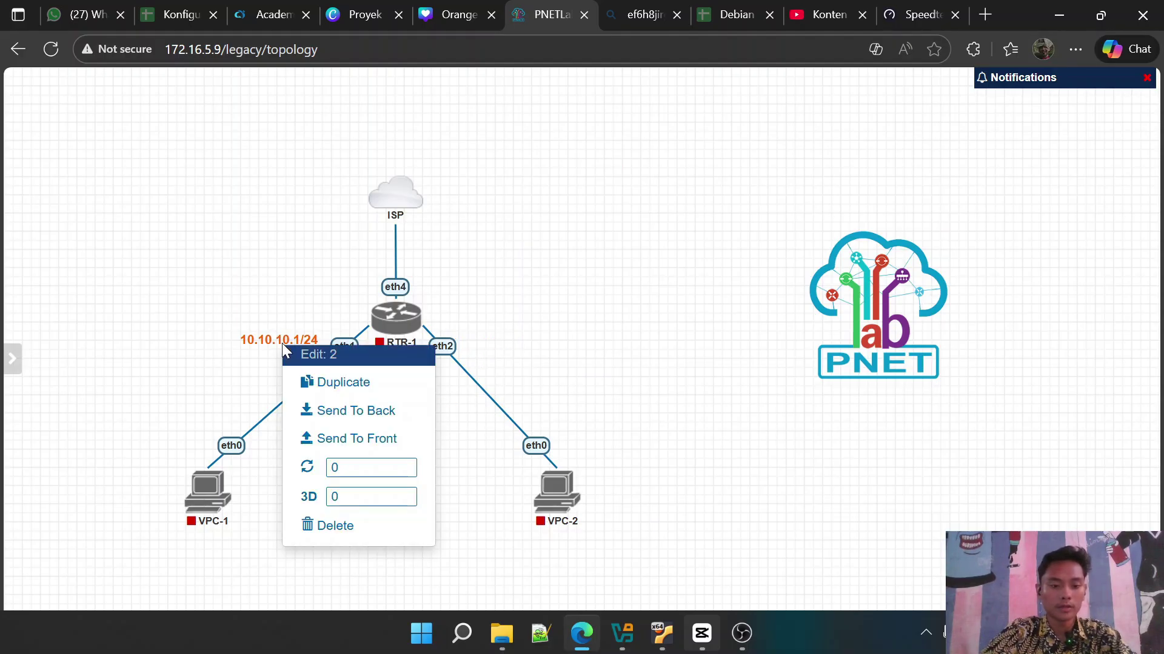
click(366, 534)
click(549, 190)
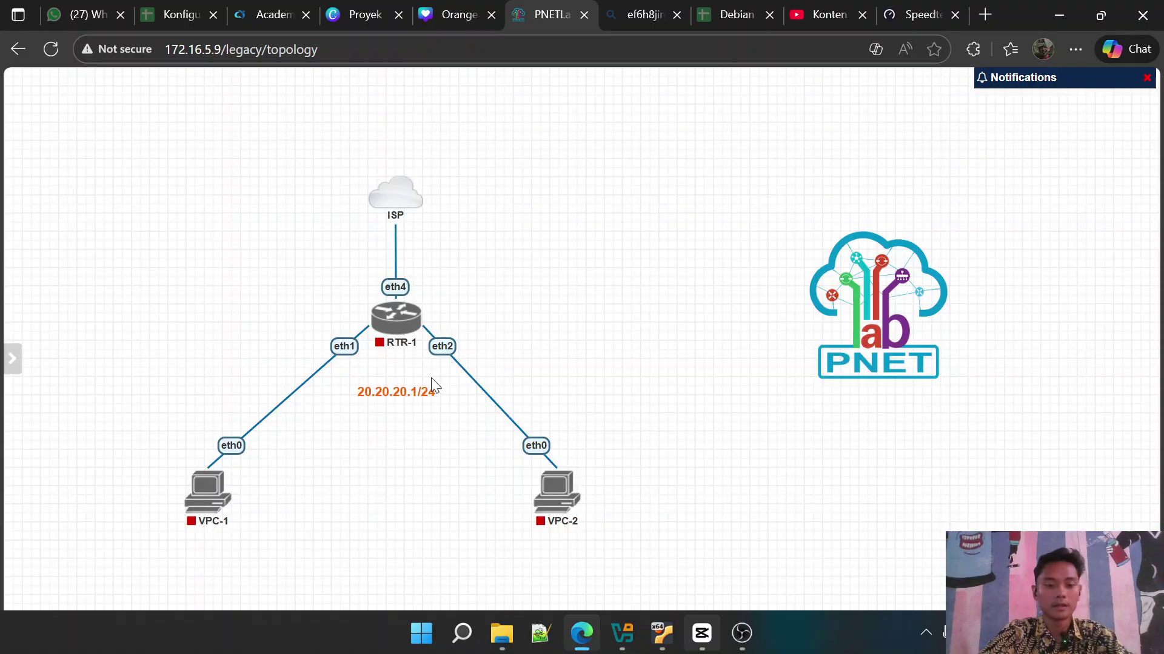
drag(417, 392, 419, 373)
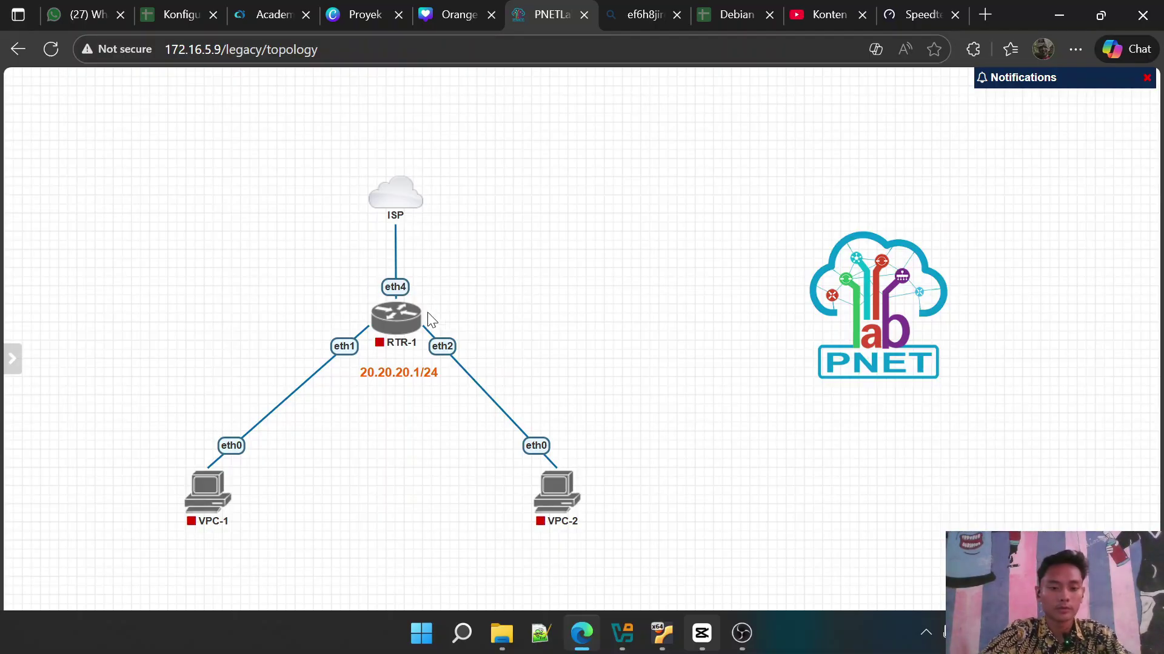
Start the RTR-1, VPC-2 and VPC-1 nodes
click(383, 295)
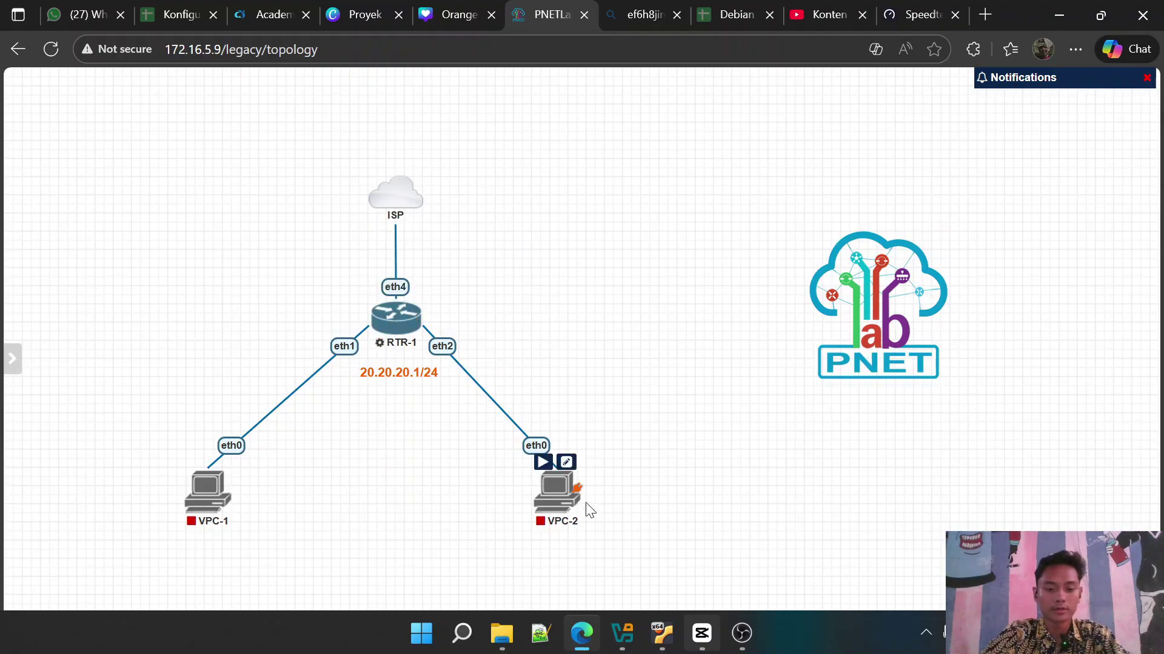
click(543, 462)
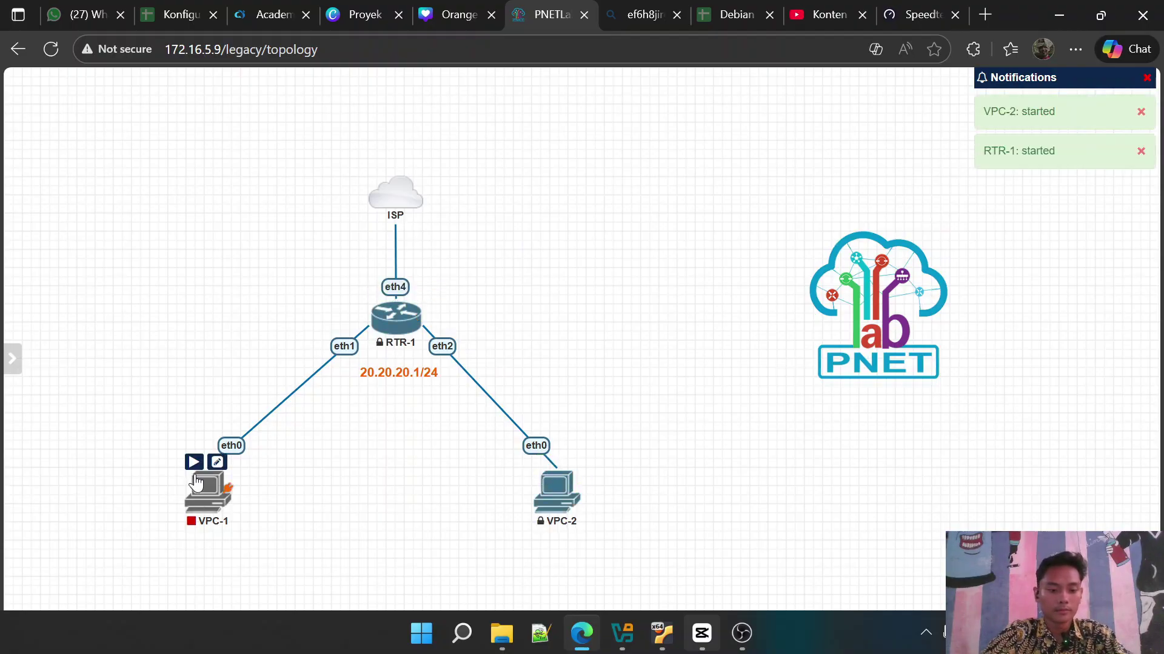
click(195, 462)
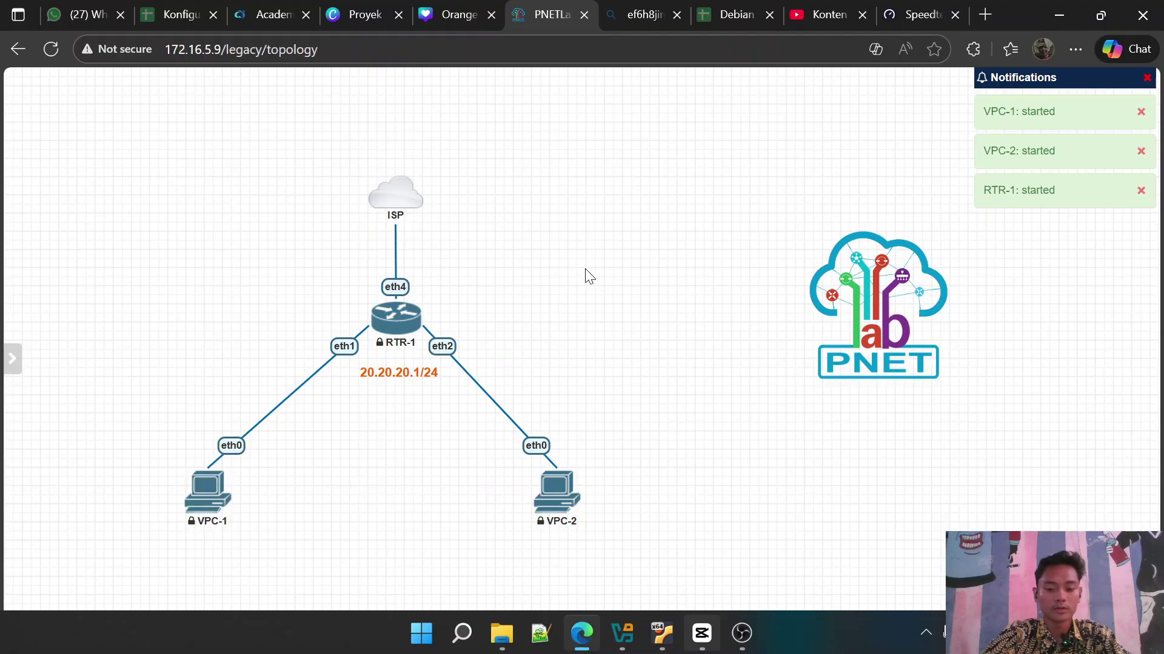
Reload the topology page and open RTR-1's console
click(393, 321)
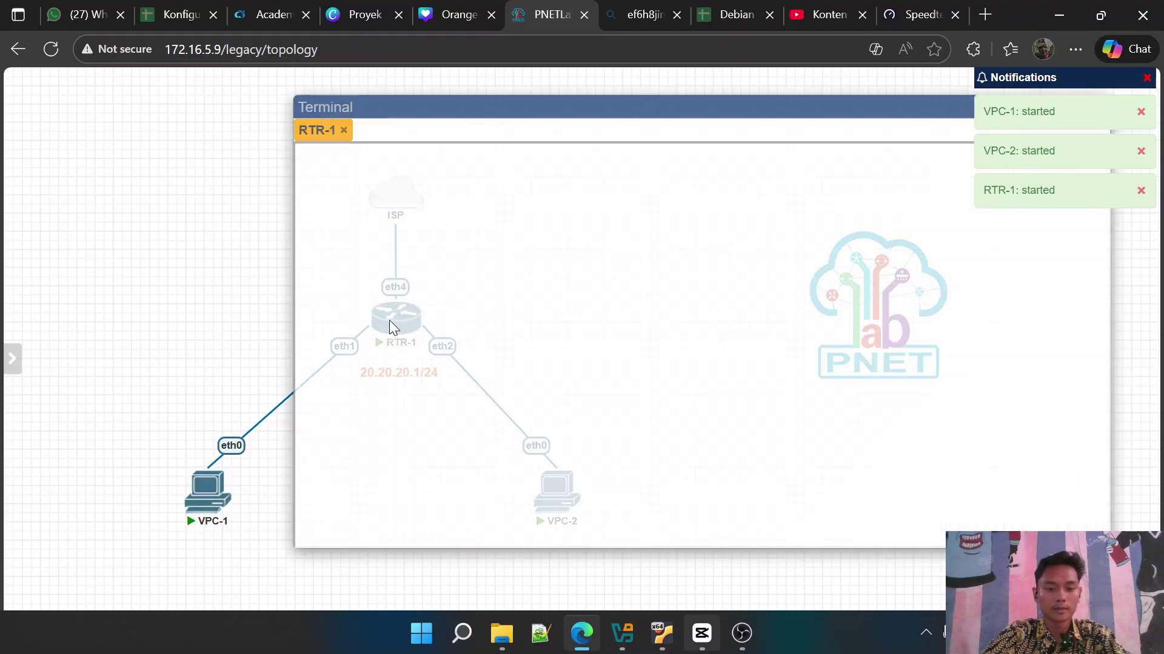
key(F5)
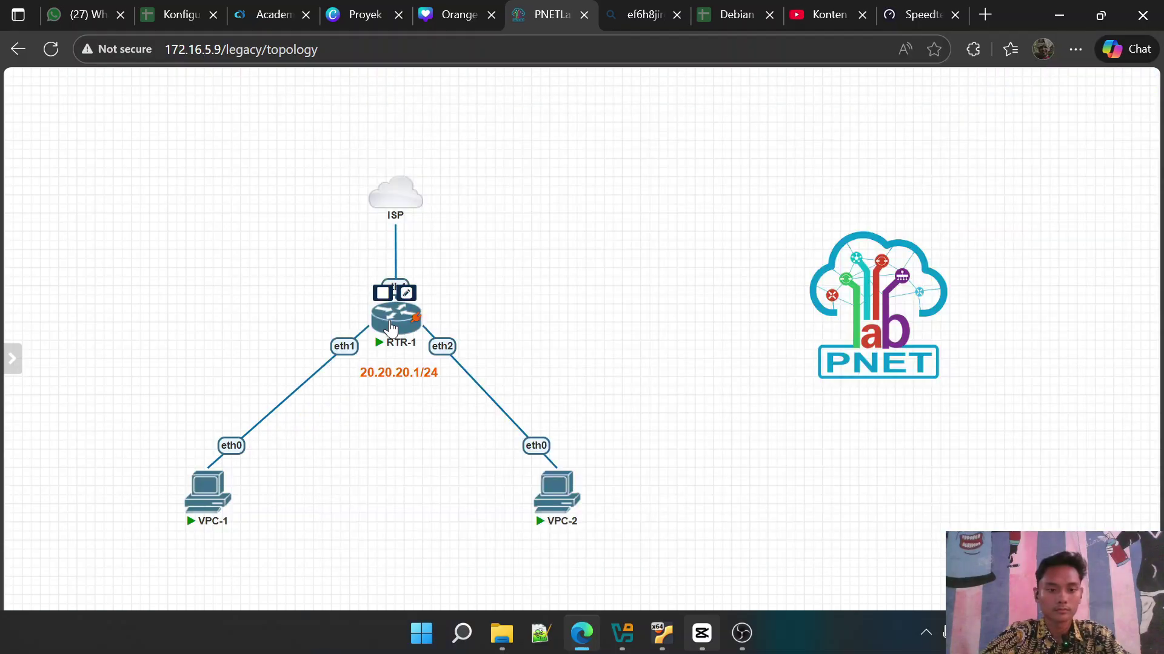
click(390, 325)
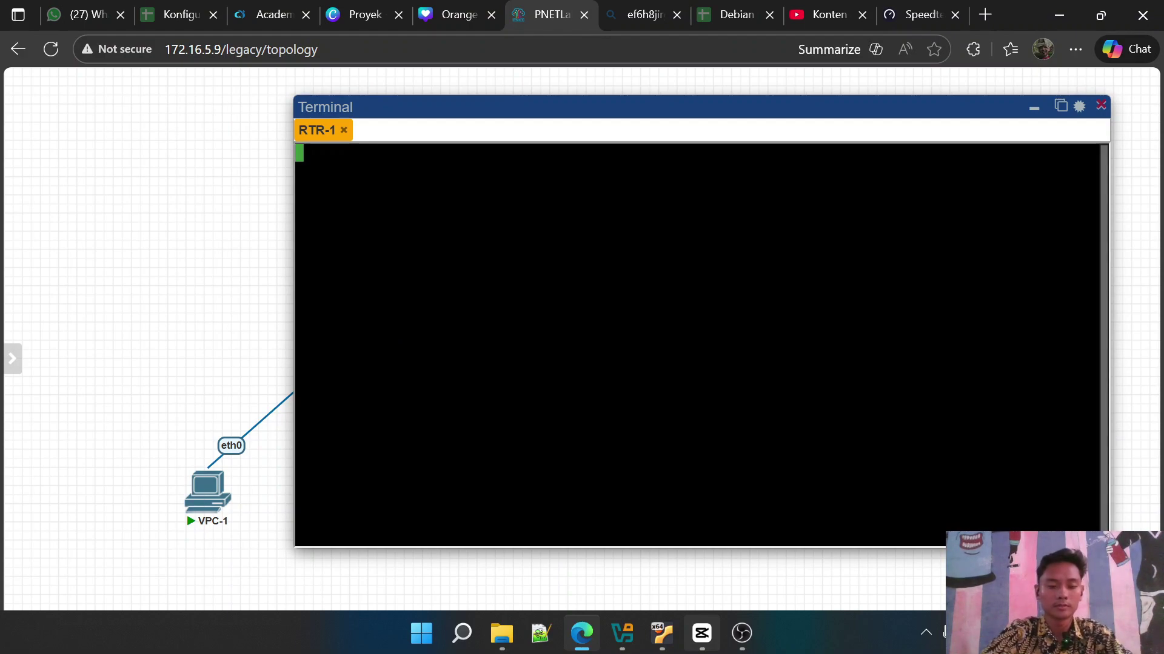
Log in to RTR-1's MikroTik console as admin and decline to view the software license
key(Return)
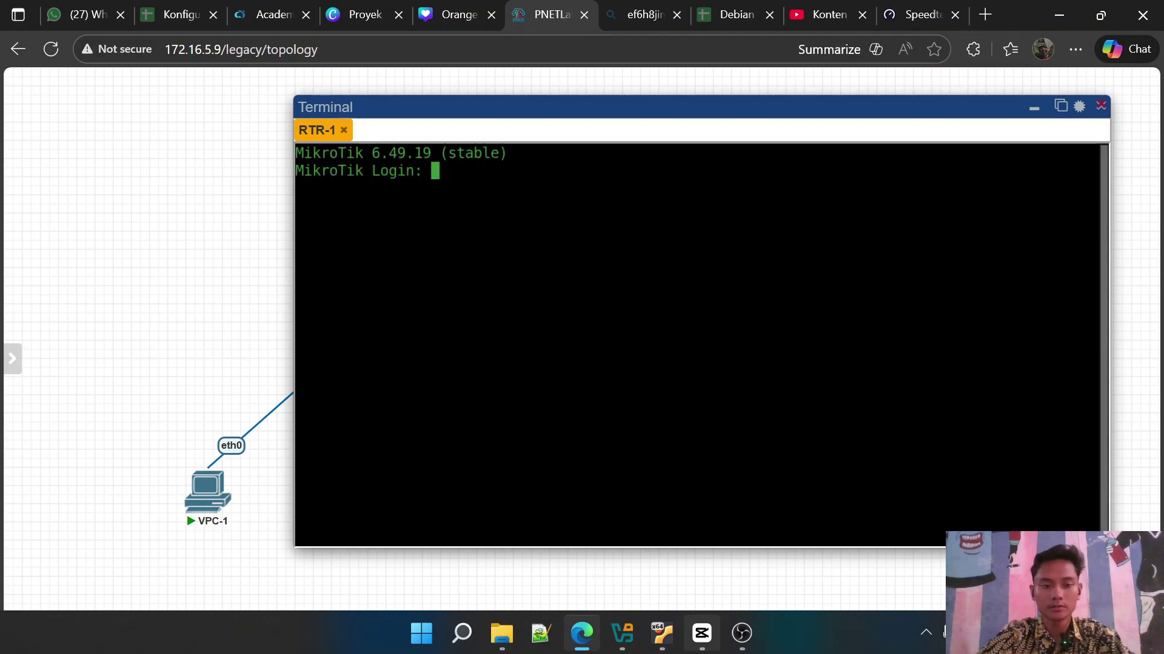
text(admin)
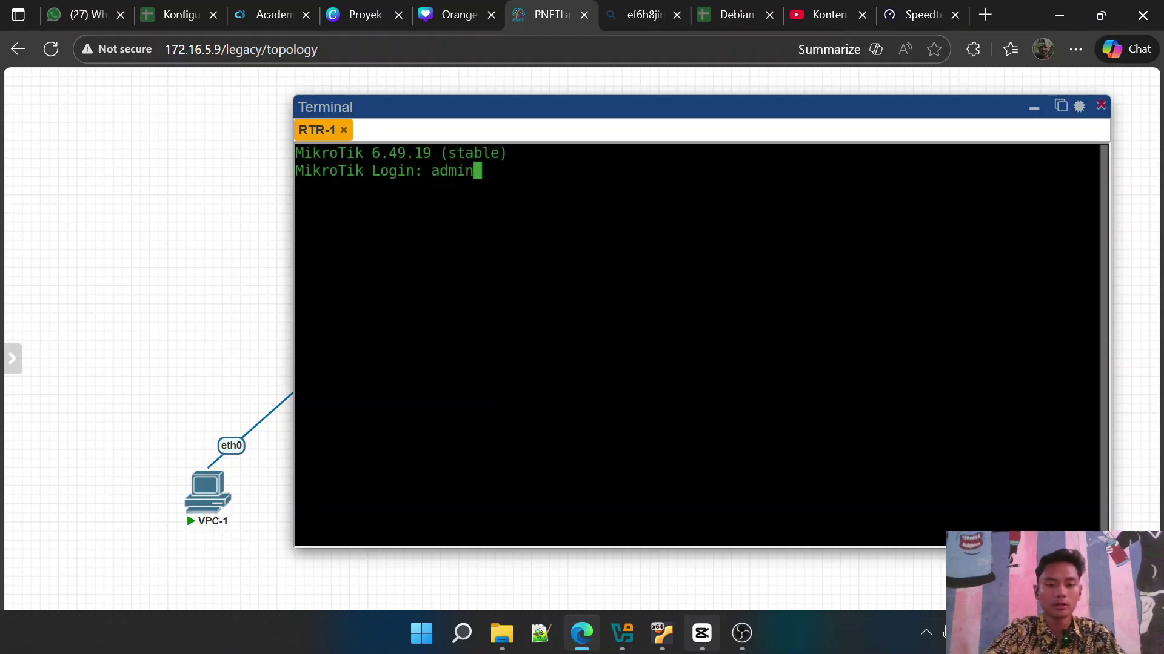
key(Return)
key(Return)
text(n)
key(Return)
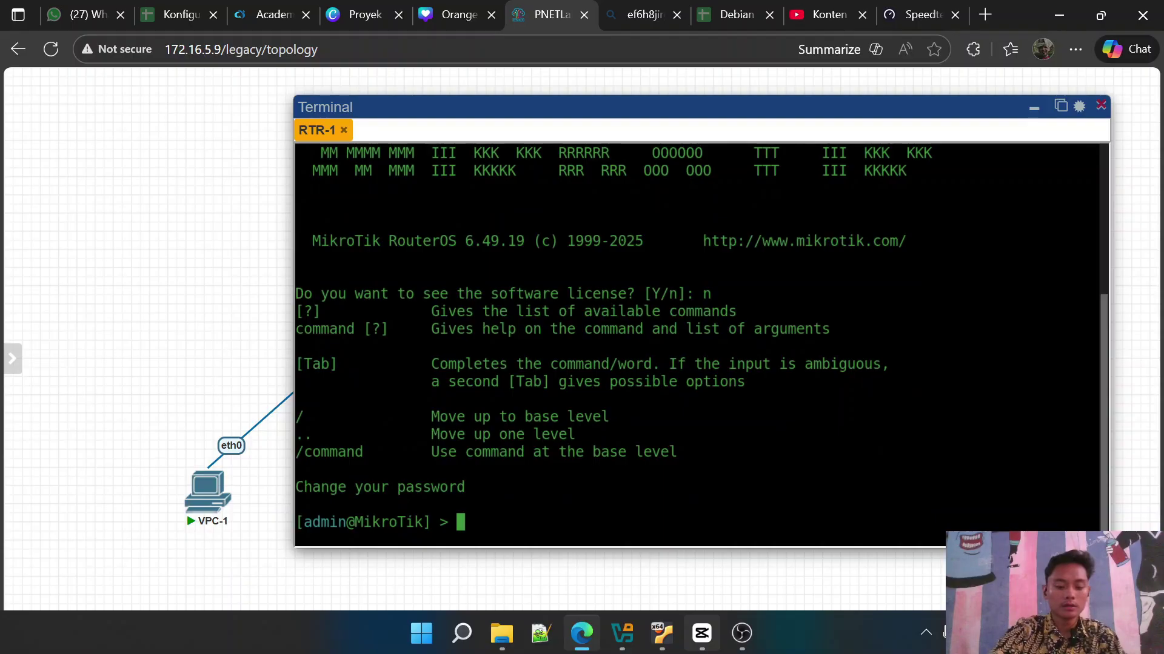
Set the router's system identity name to RTR-1 and make the terminal window slightly taller
text(system )
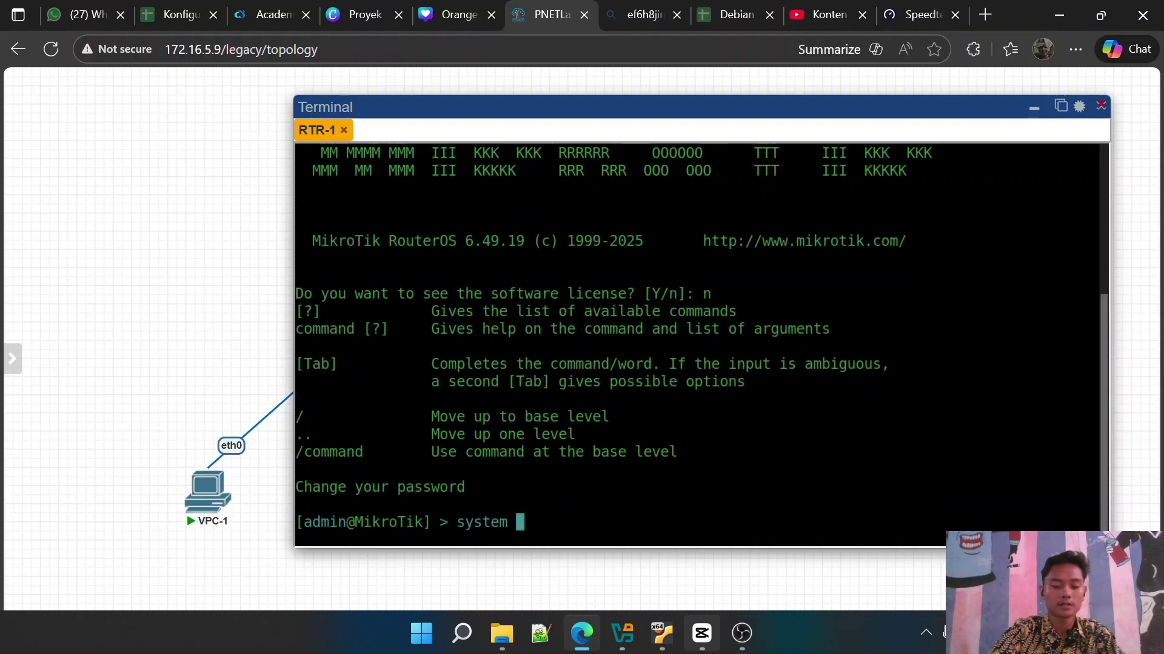
text(identity )
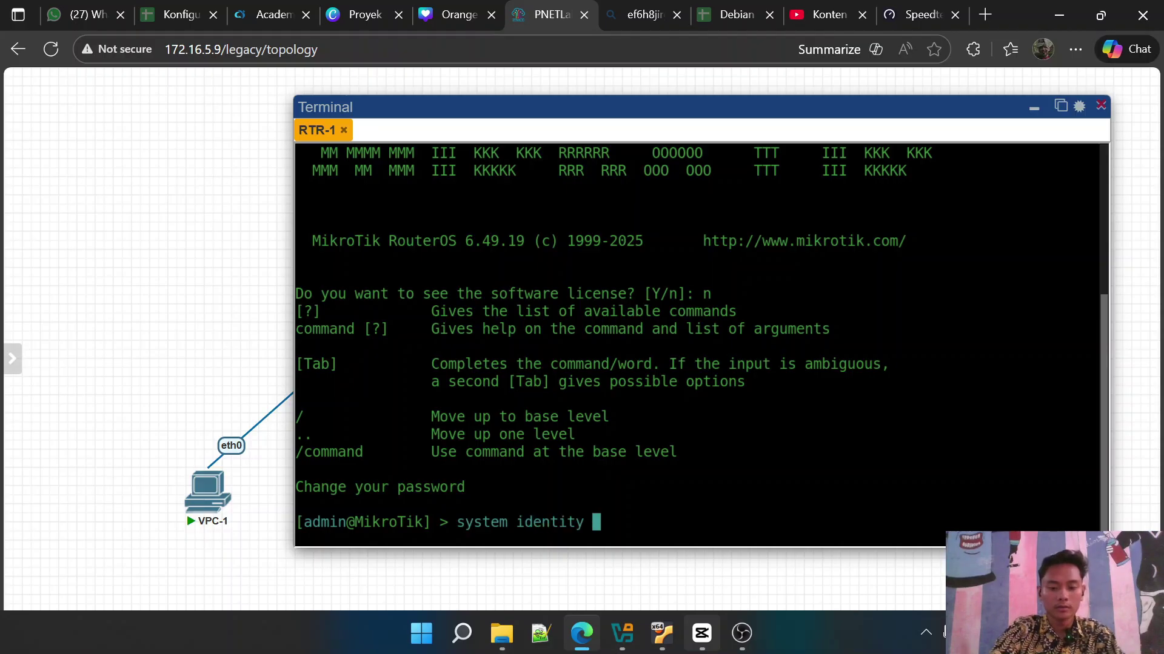
text(set  name=)
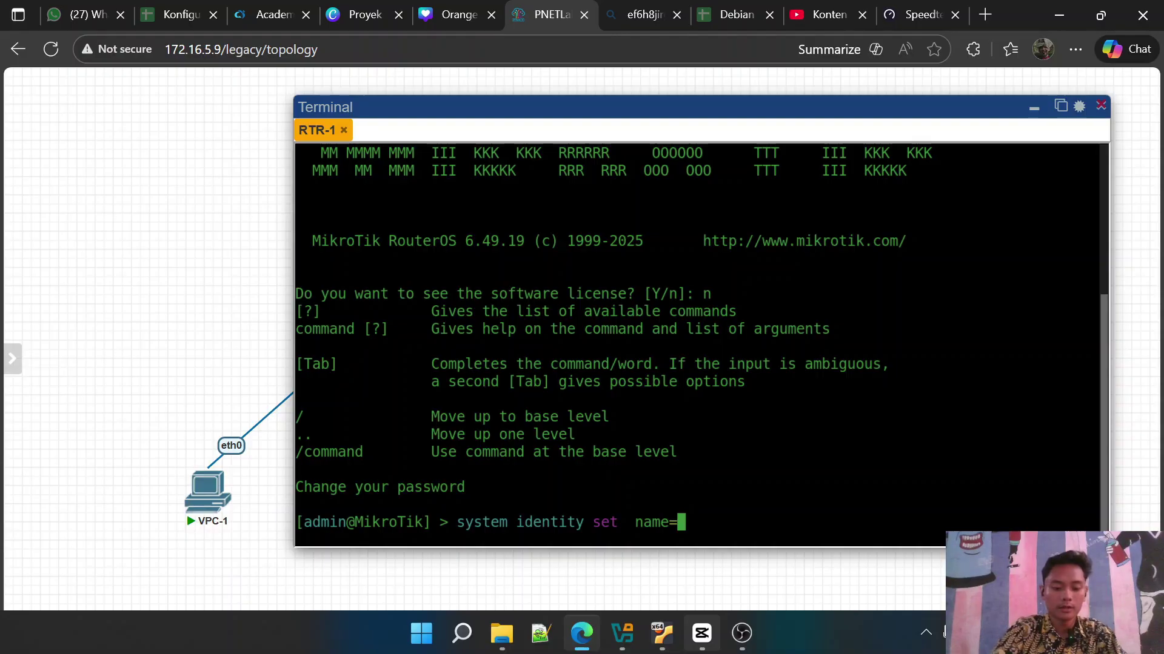
text(RRT)
key(BackSpace)
key(BackSpace)
text(TR)
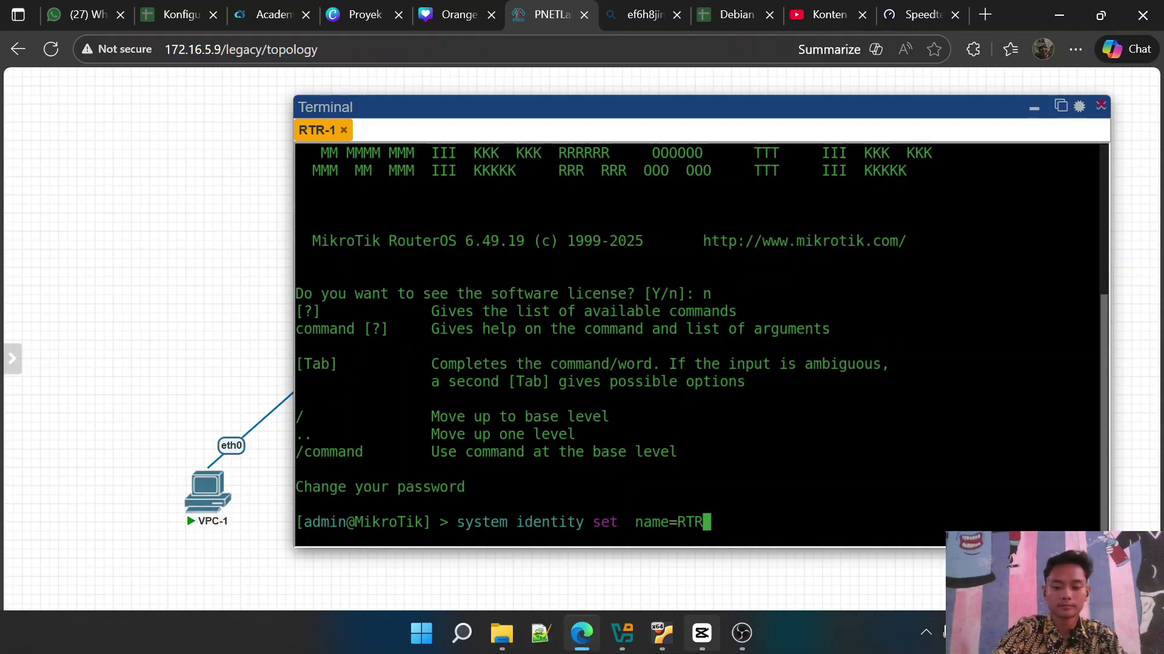
text(-1)
key(Return)
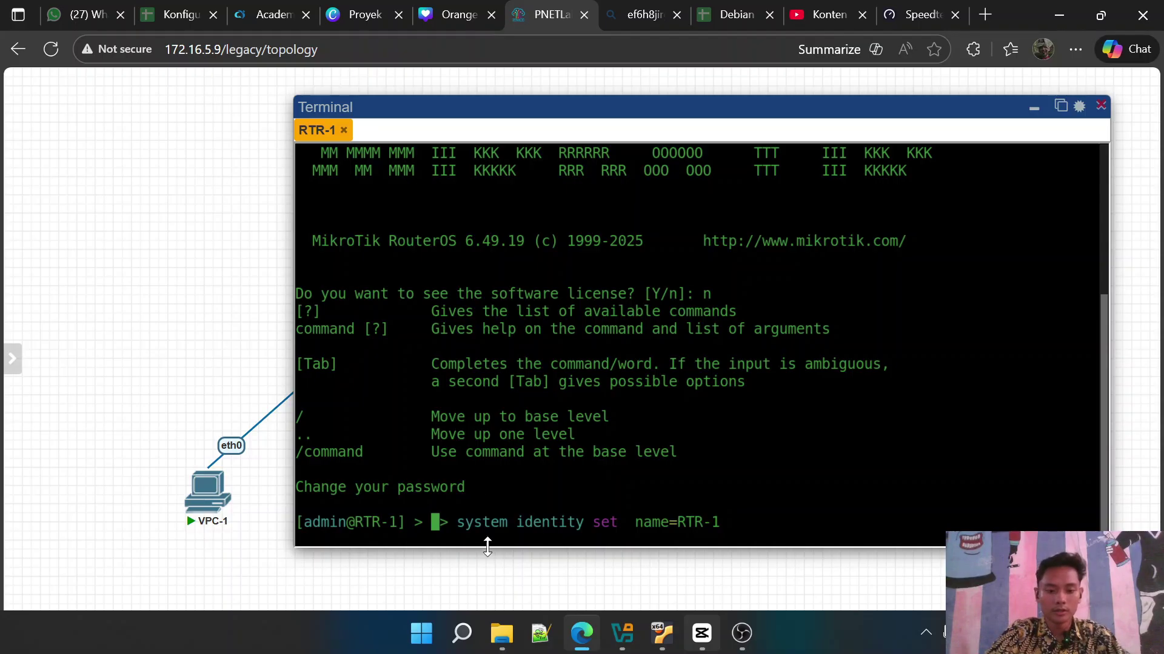
drag(487, 545, 488, 563)
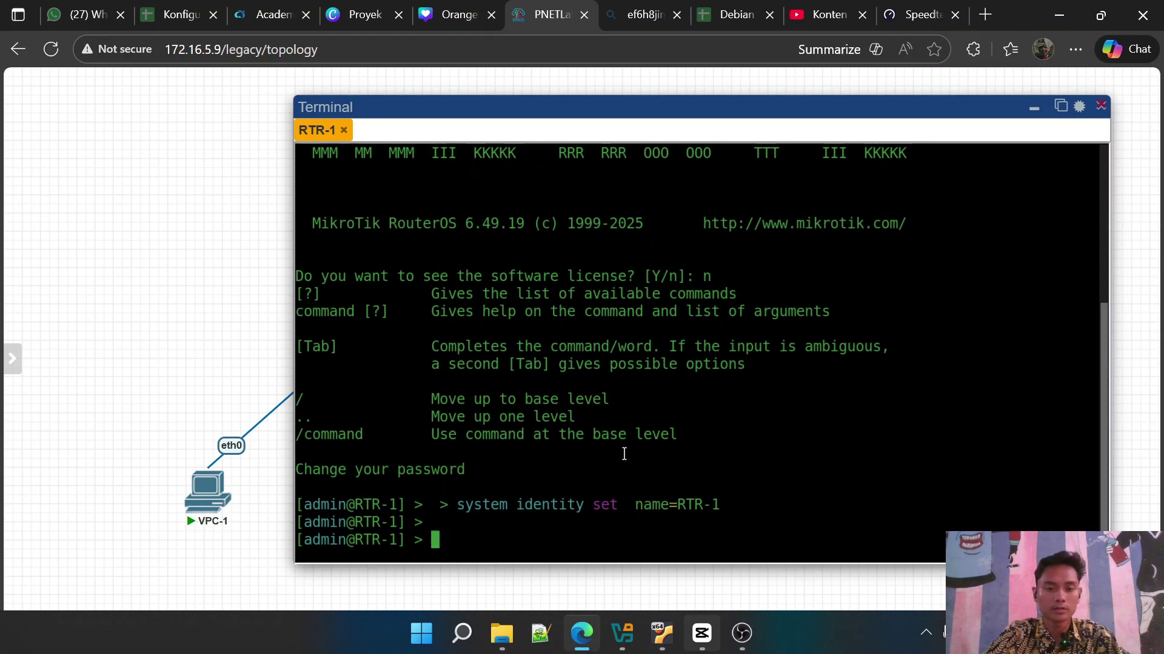
Switch to WinBox, refresh the neighbor list and try to connect to RTR-1 by its MAC address 50:58:25:00:44:03
click(1034, 108)
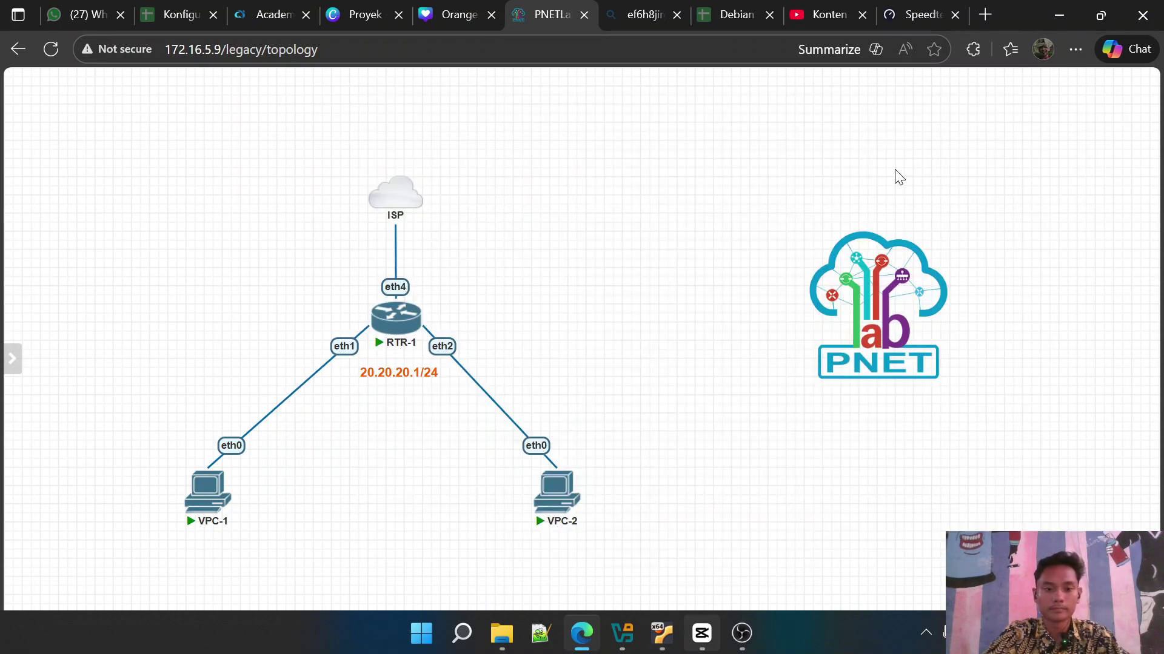
key(super+d)
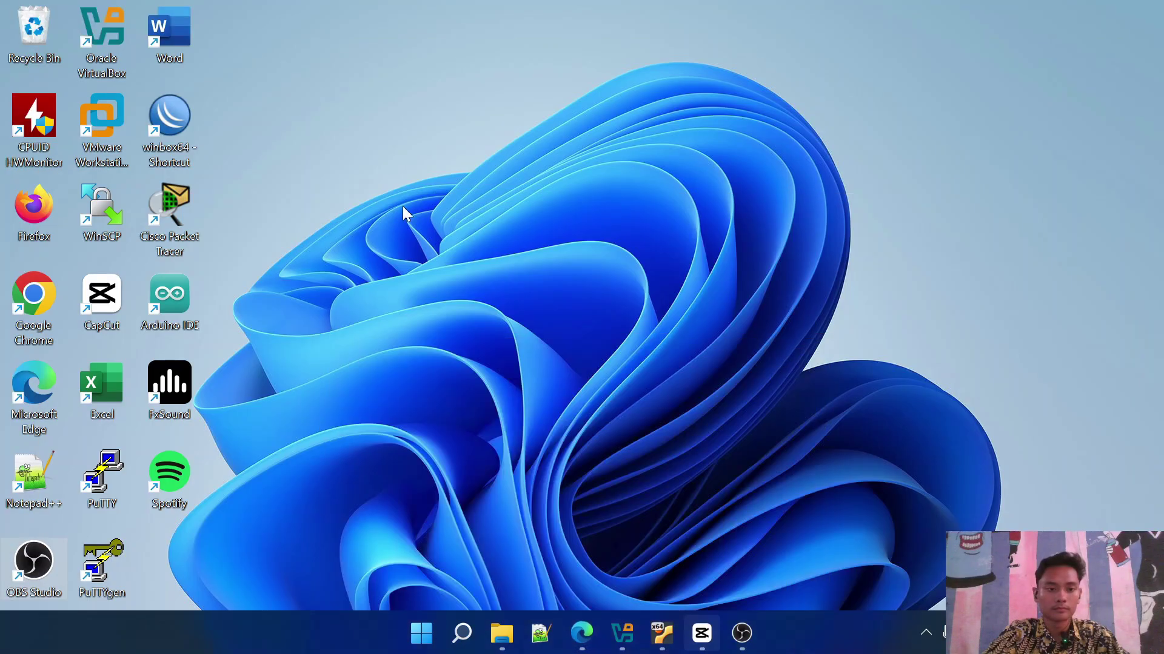
double_click(183, 121)
click(89, 270)
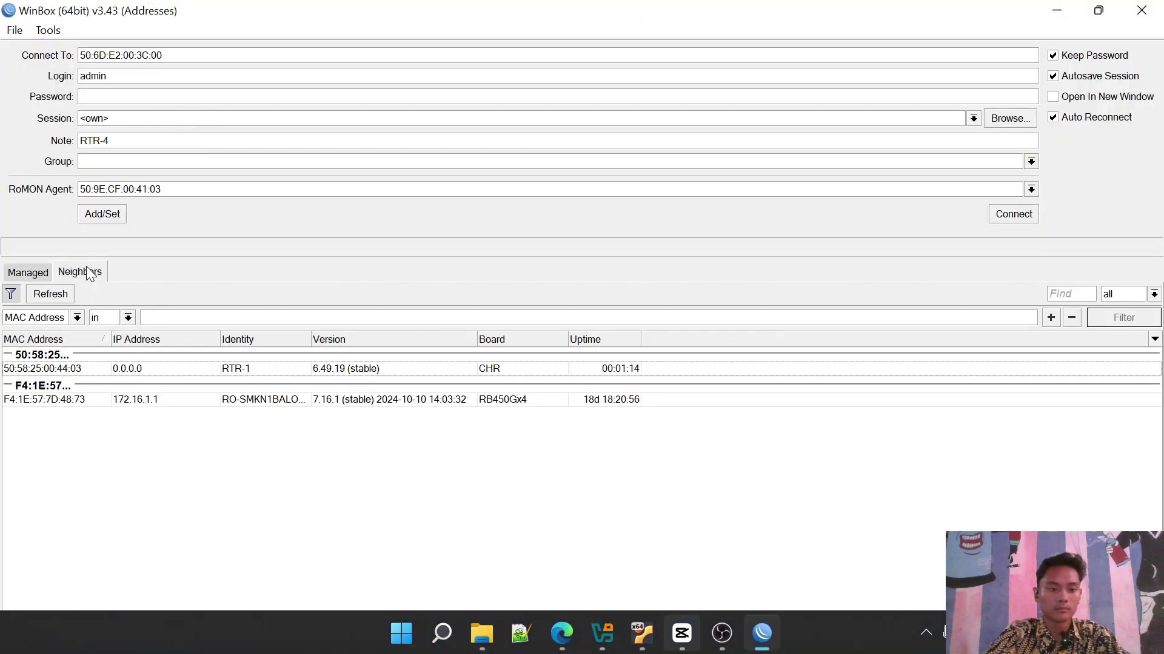
click(66, 297)
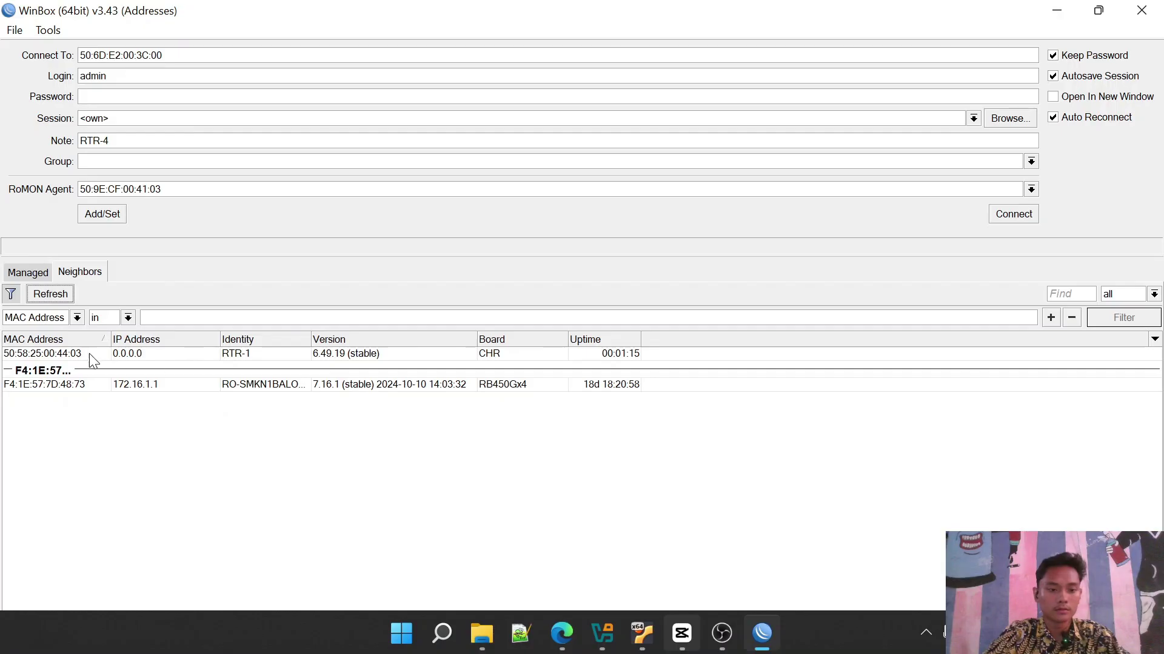
double_click(69, 354)
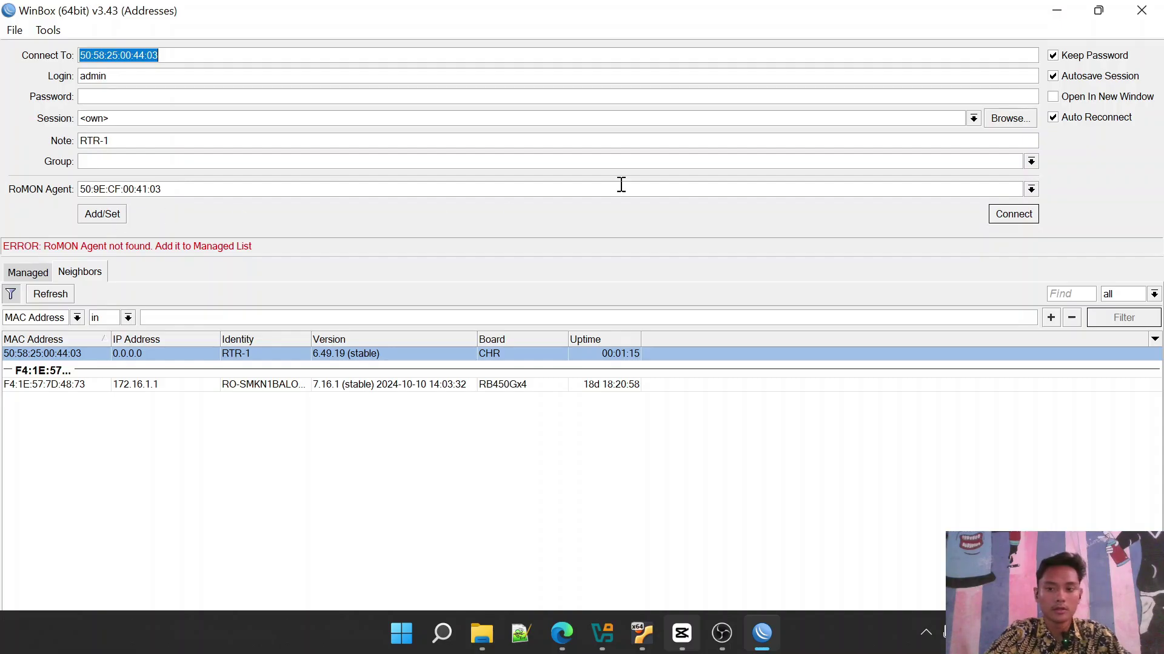
Clear the RoMON agent address and connect to RTR-1 from the neighbor list as admin
click(47, 30)
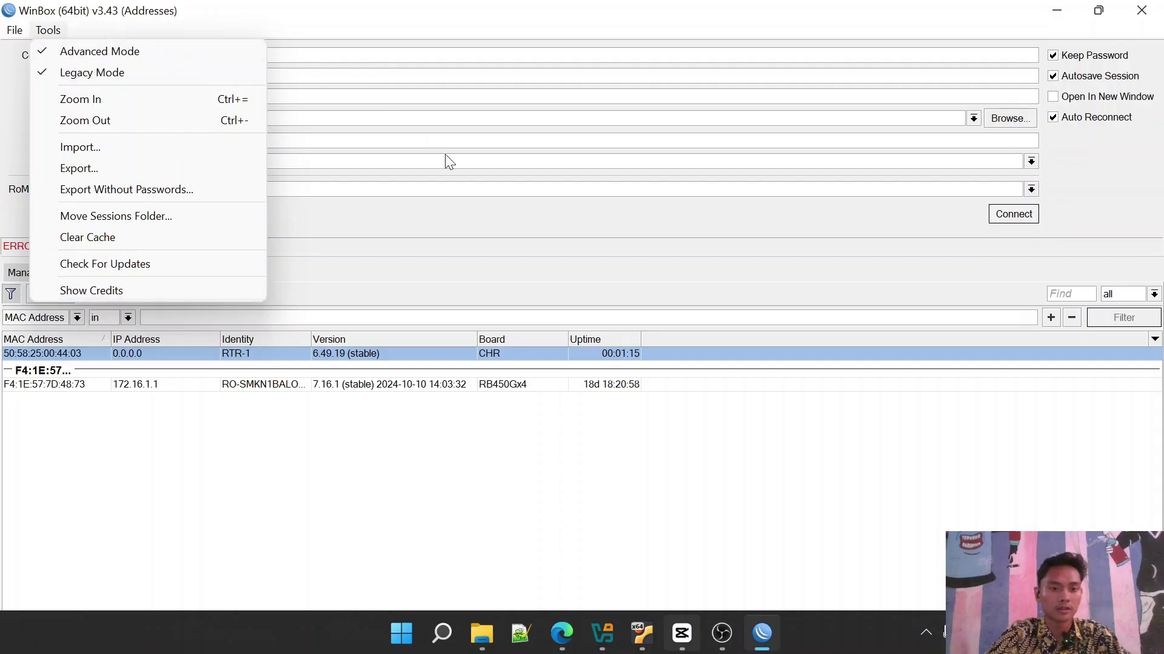
click(449, 204)
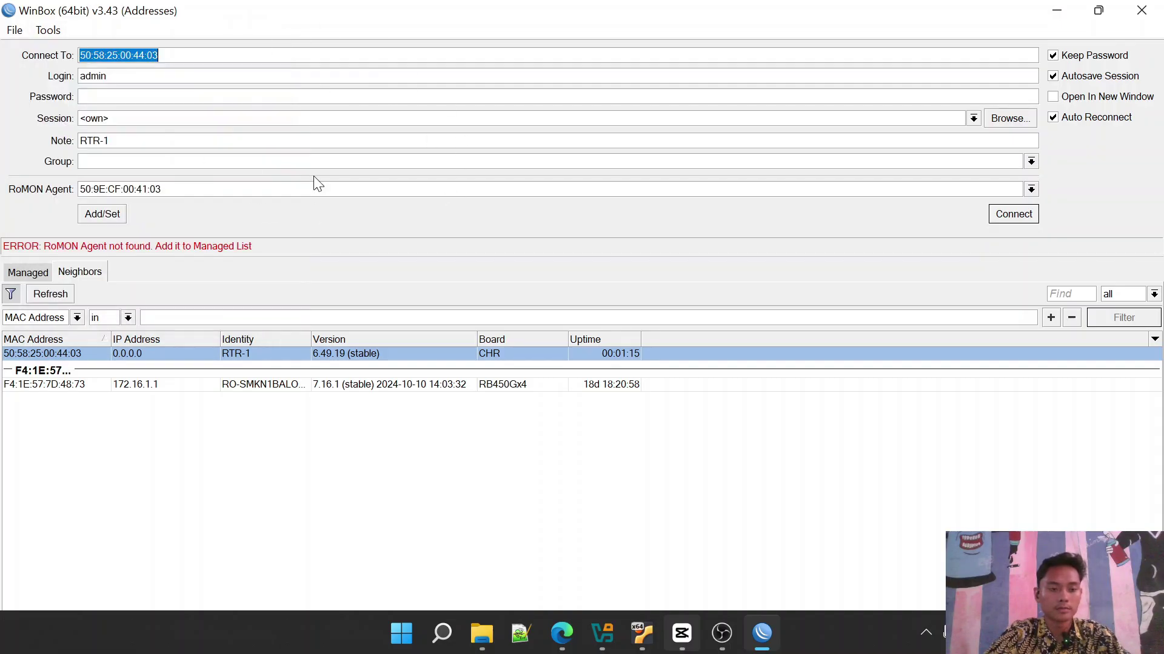
double_click(205, 192)
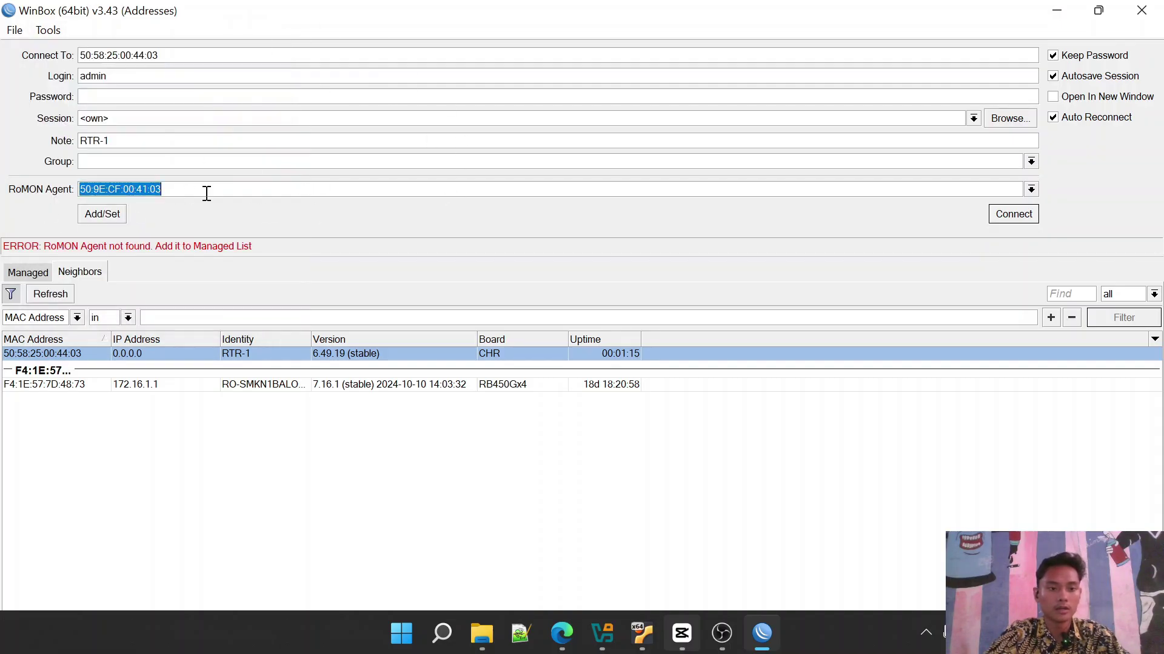
key(BackSpace)
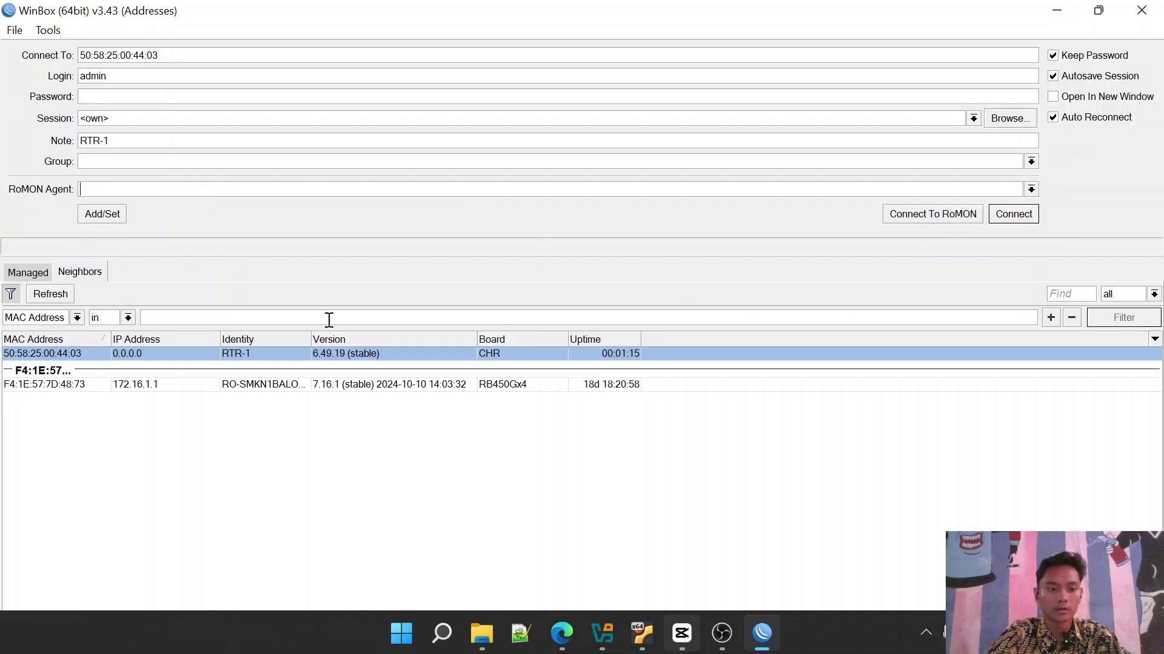
click(34, 351)
double_click(34, 353)
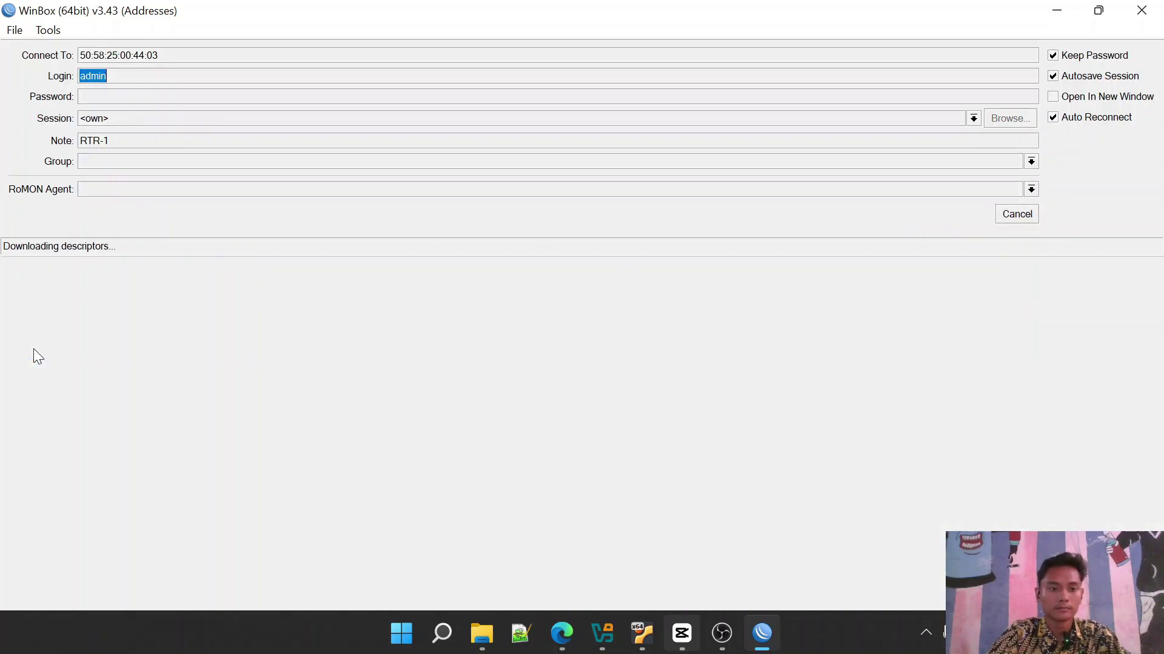
click(418, 10)
click(453, 138)
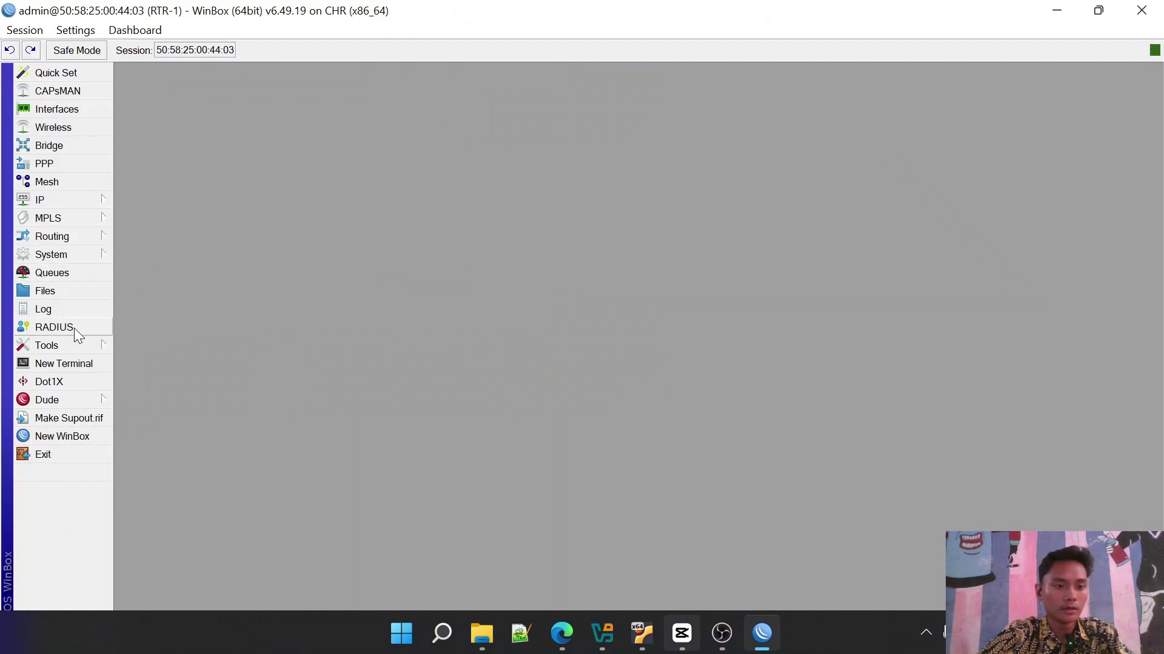
Create a new bridge interface named "port 1 & port 2" on the router
click(60, 146)
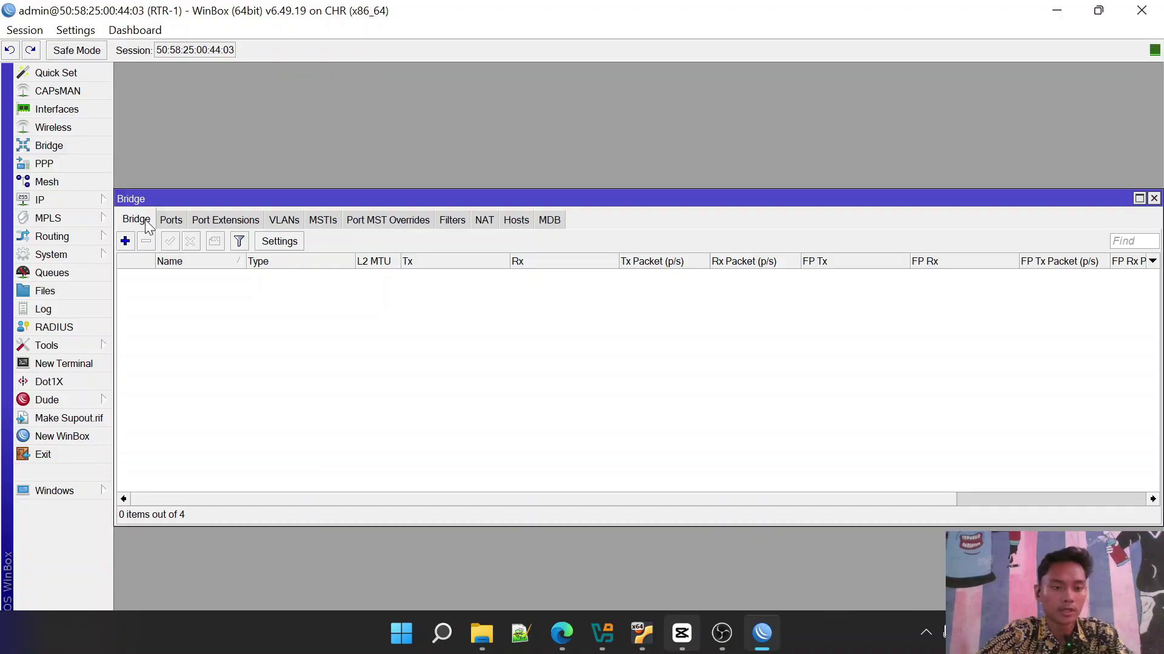
click(169, 221)
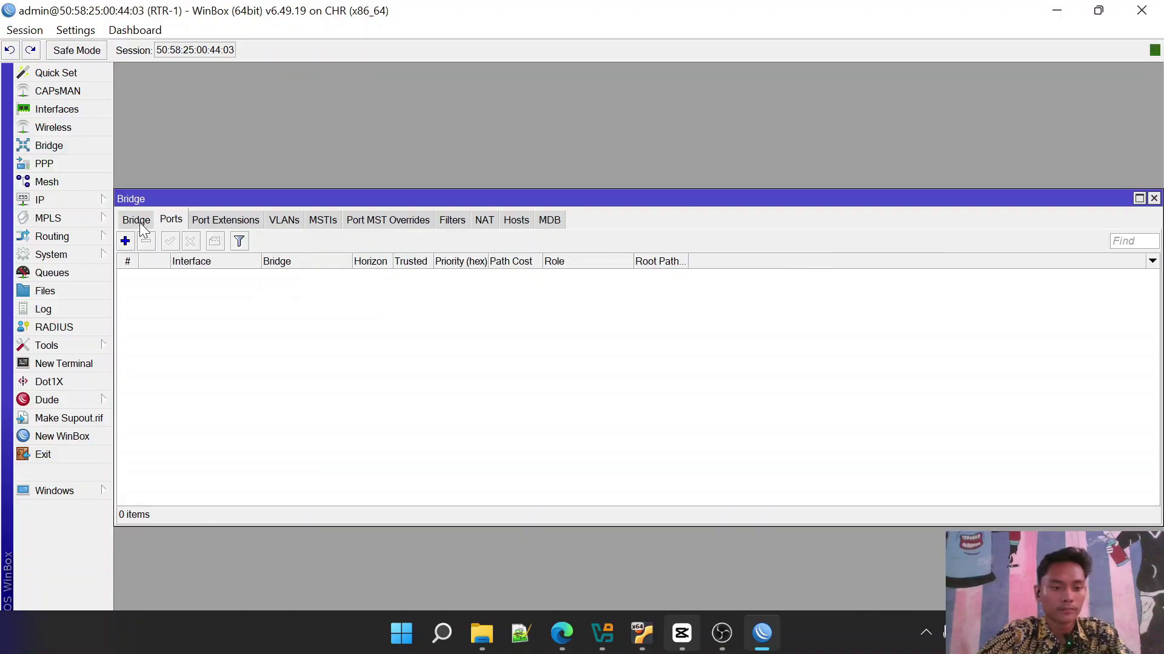
click(139, 221)
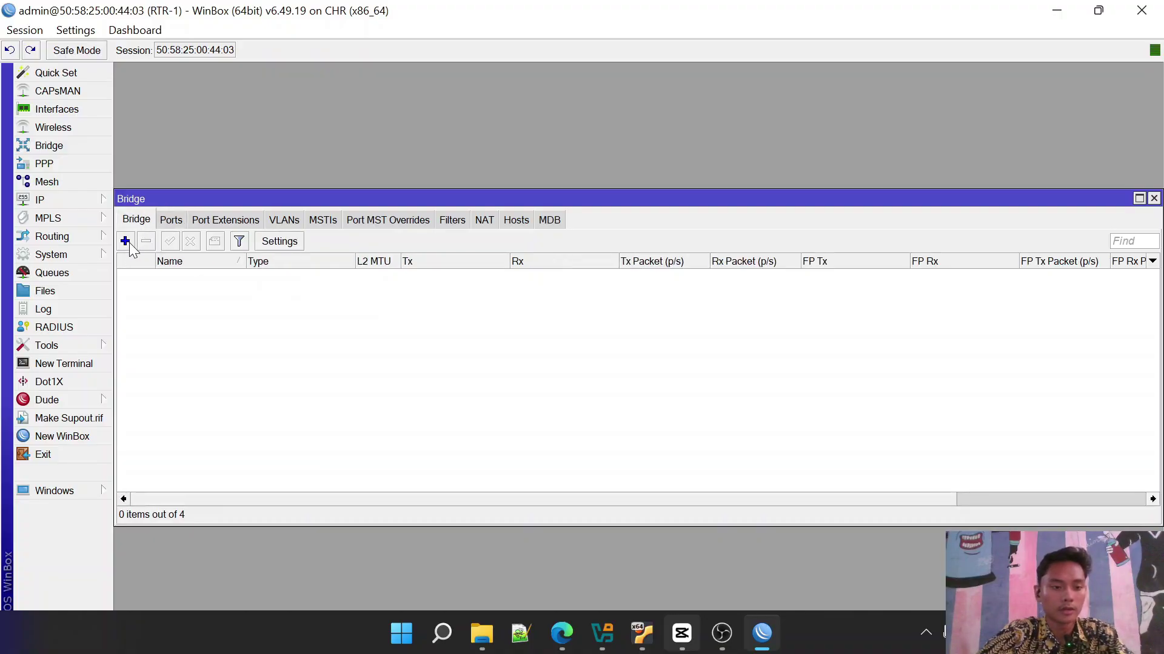
click(126, 241)
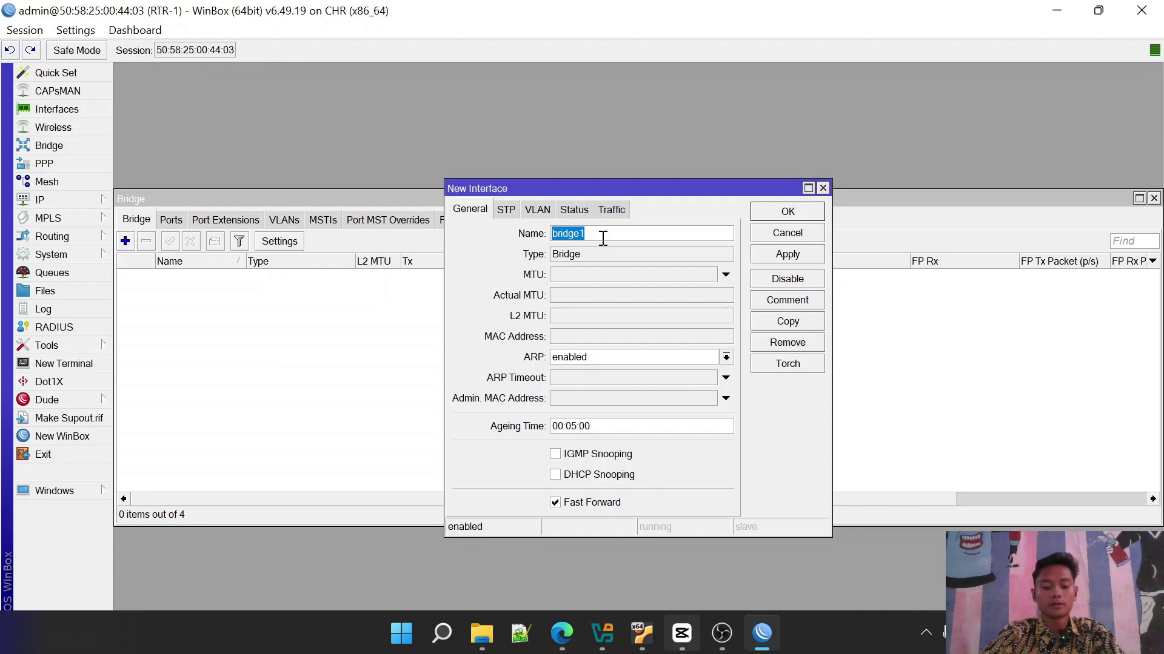
text(port)
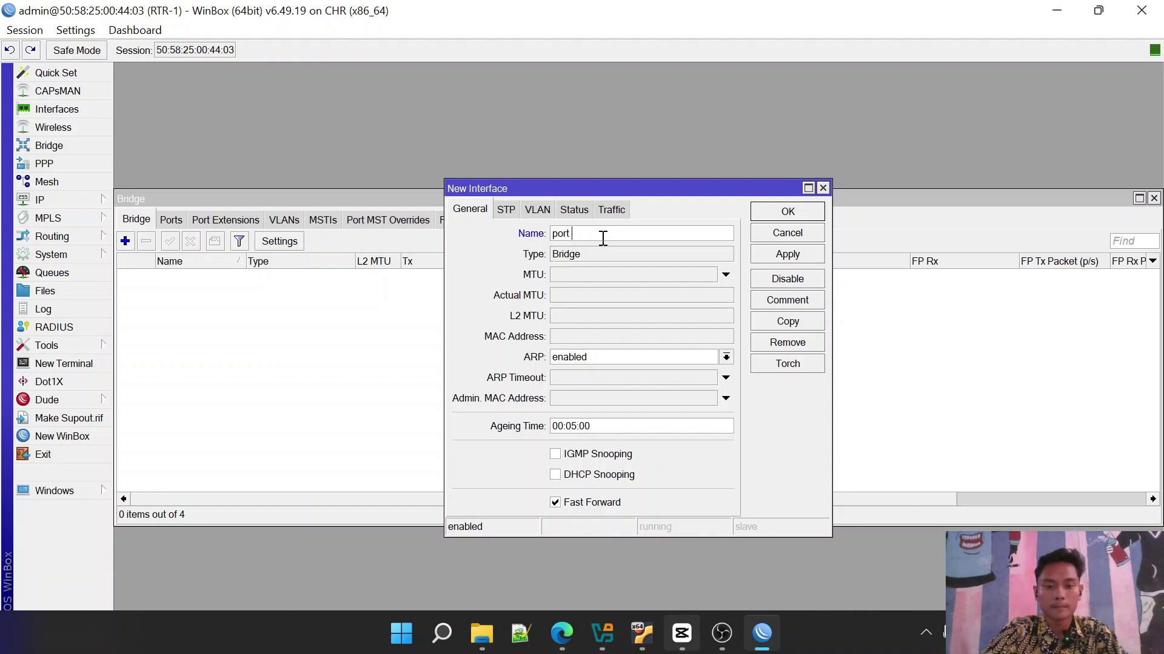
text( 1)
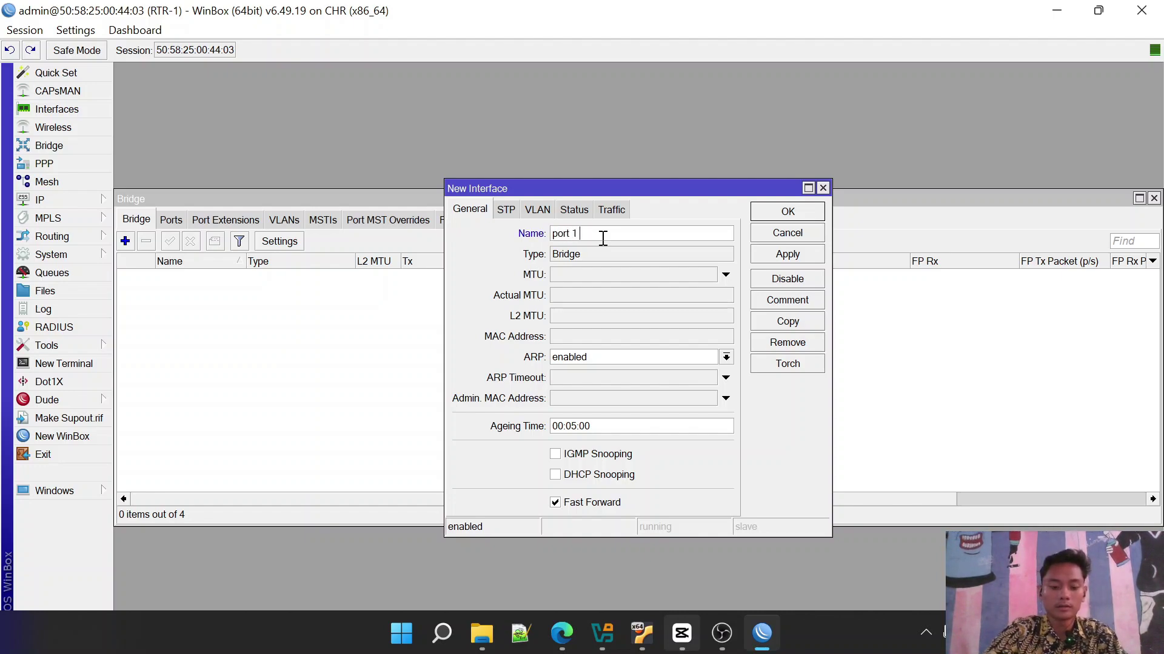
text( & p)
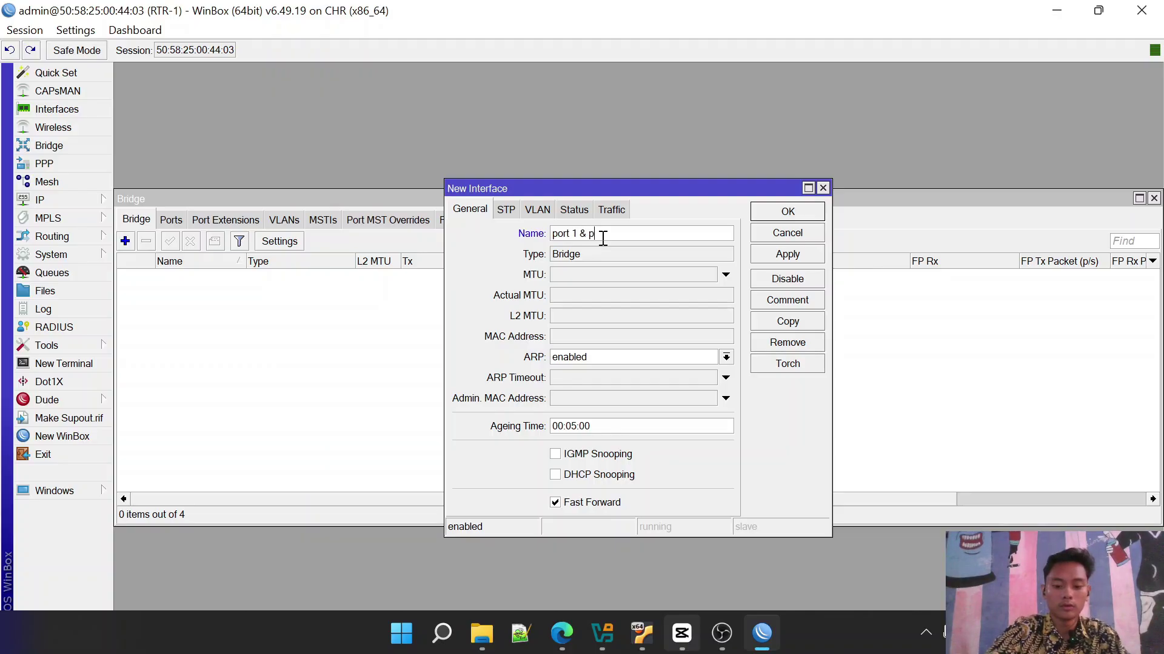
text(ort 2)
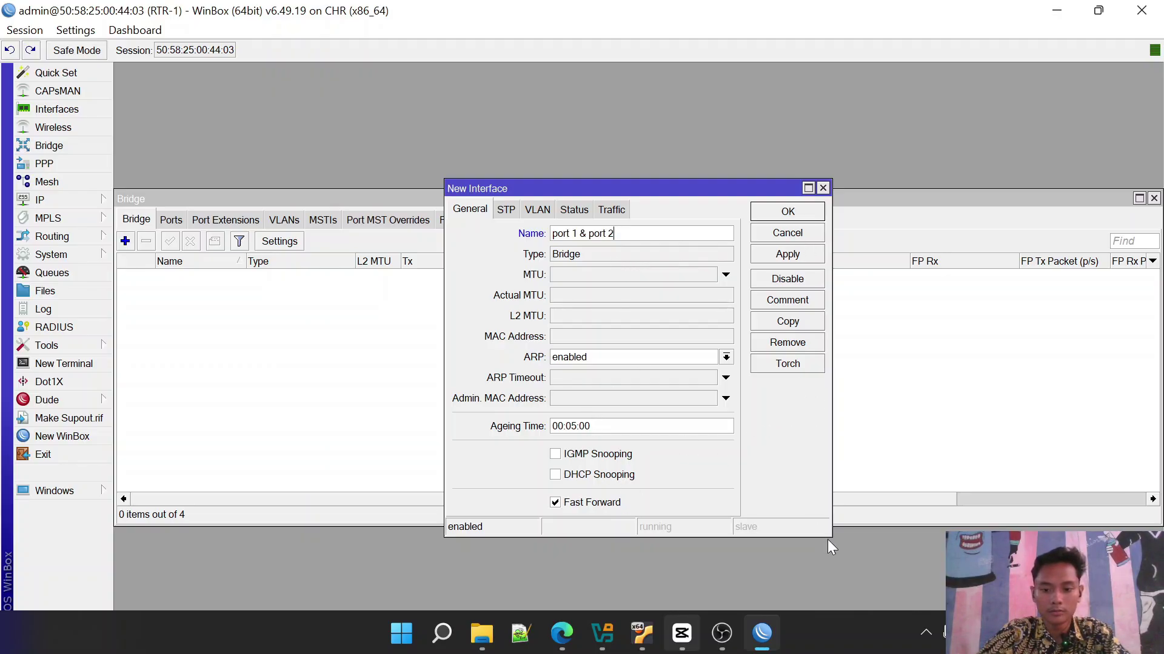
drag(826, 531, 854, 526)
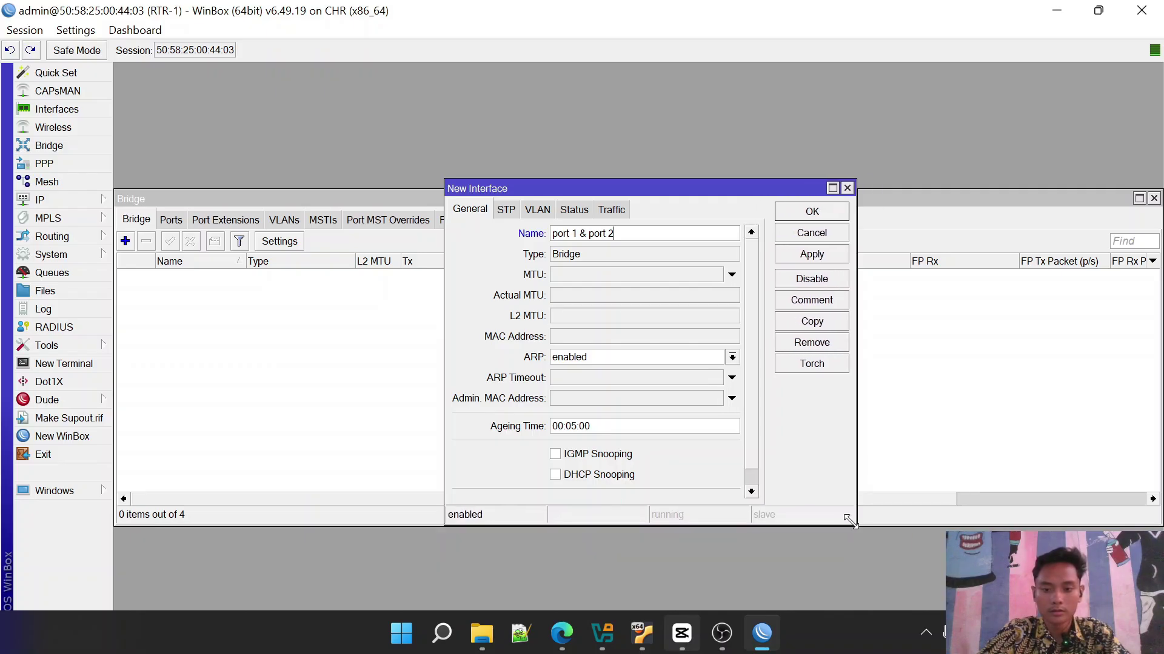
click(811, 213)
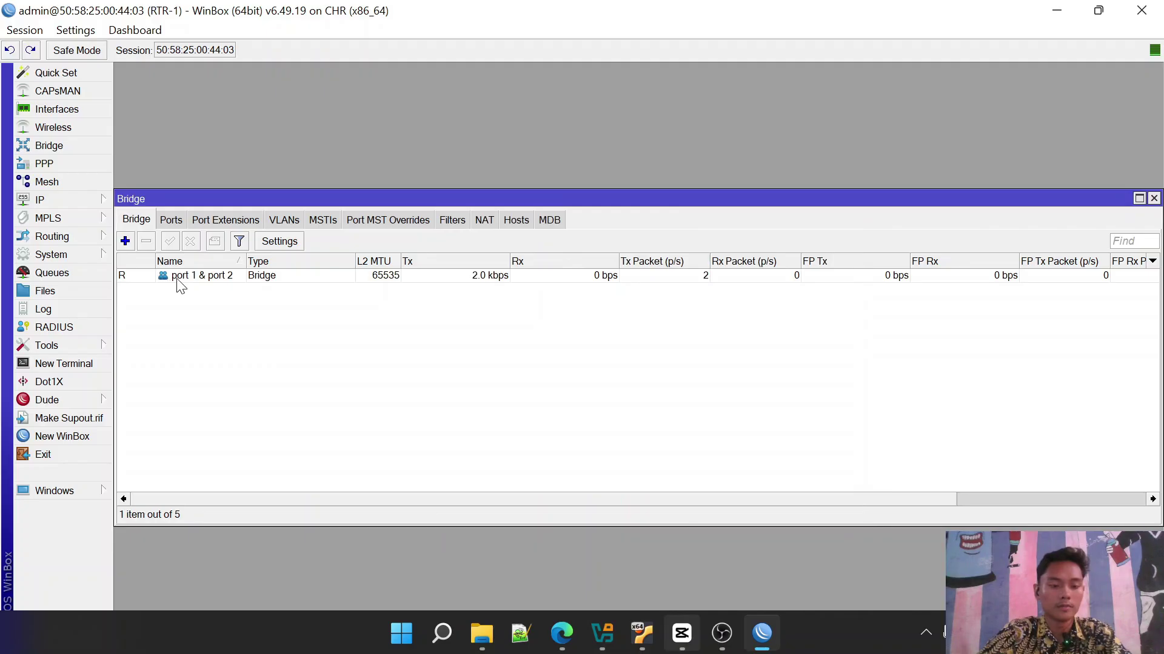
Add ether1 as a bridge port of the "port 1 & port 2" bridge
click(172, 220)
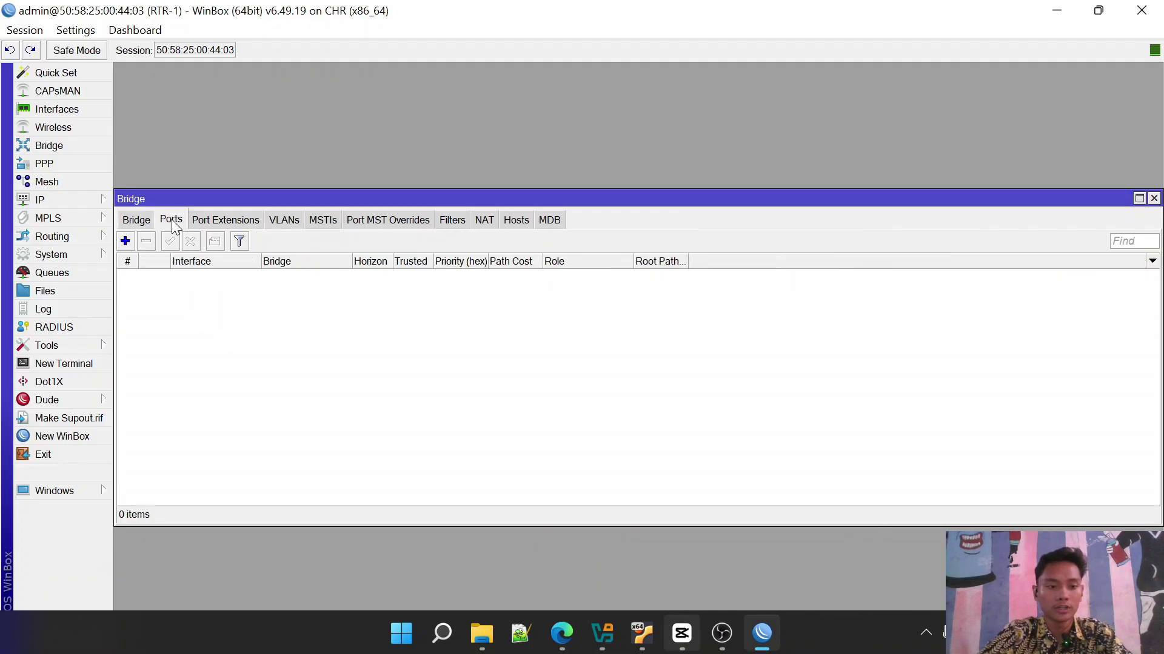
click(125, 241)
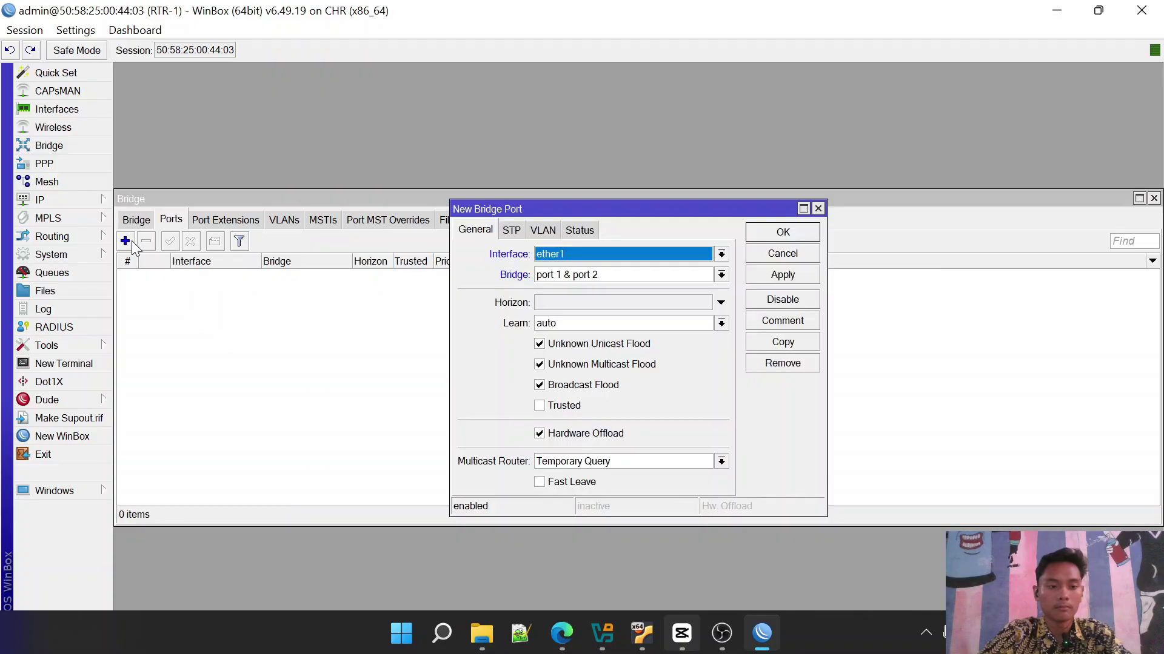
click(533, 257)
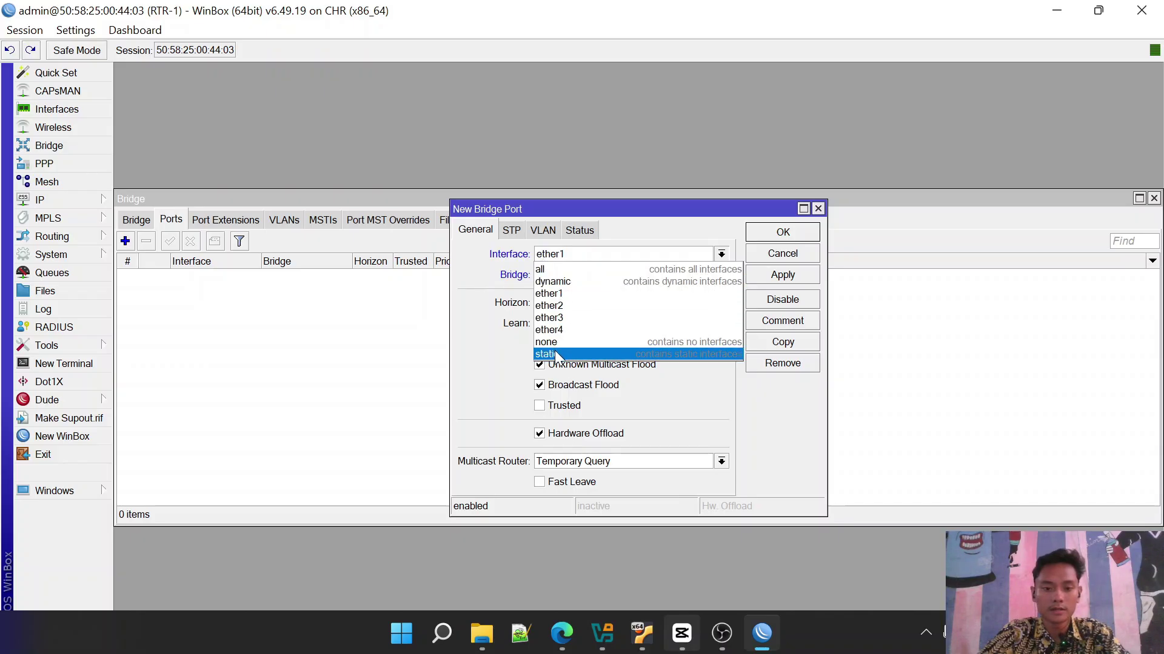
click(574, 296)
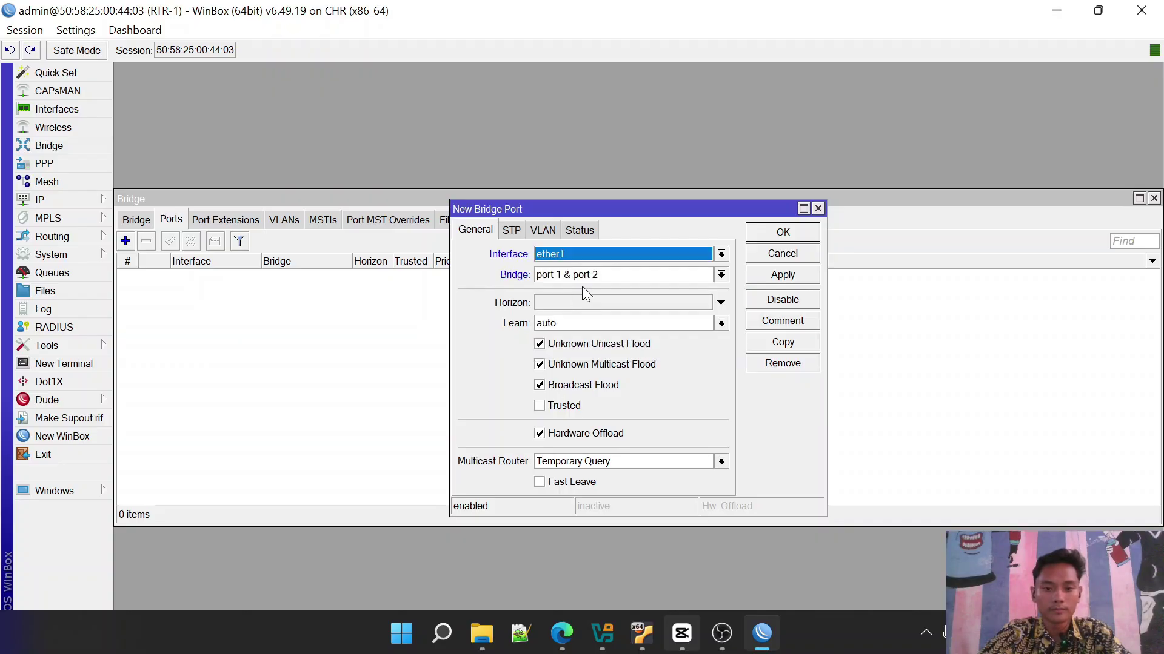
click(721, 275)
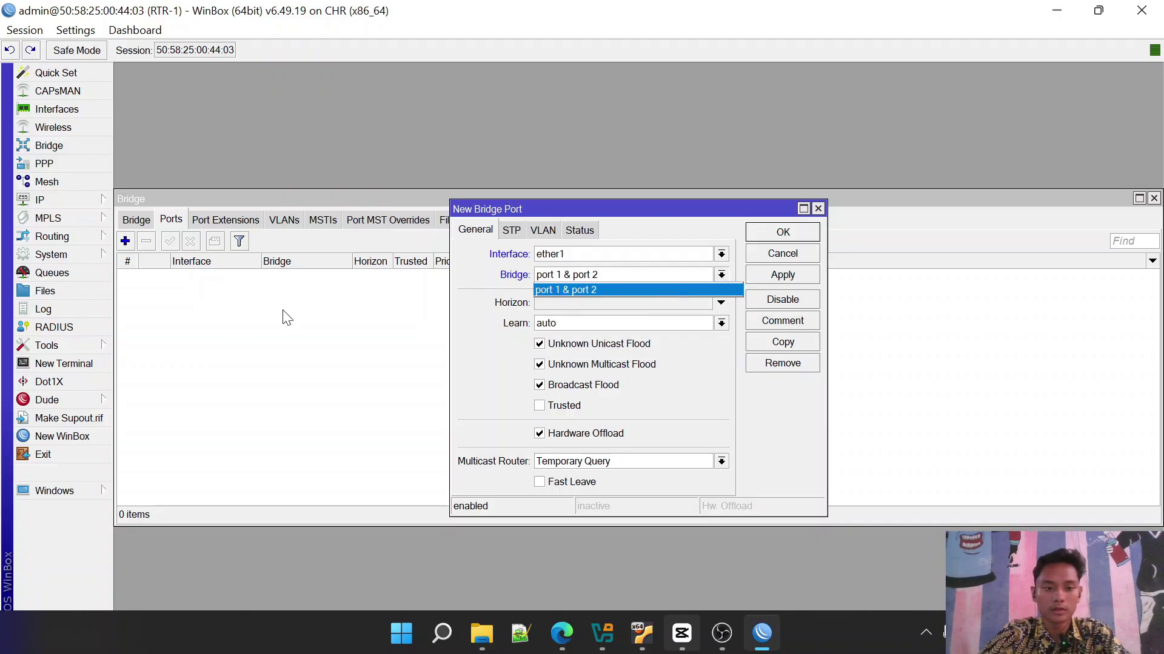
click(566, 289)
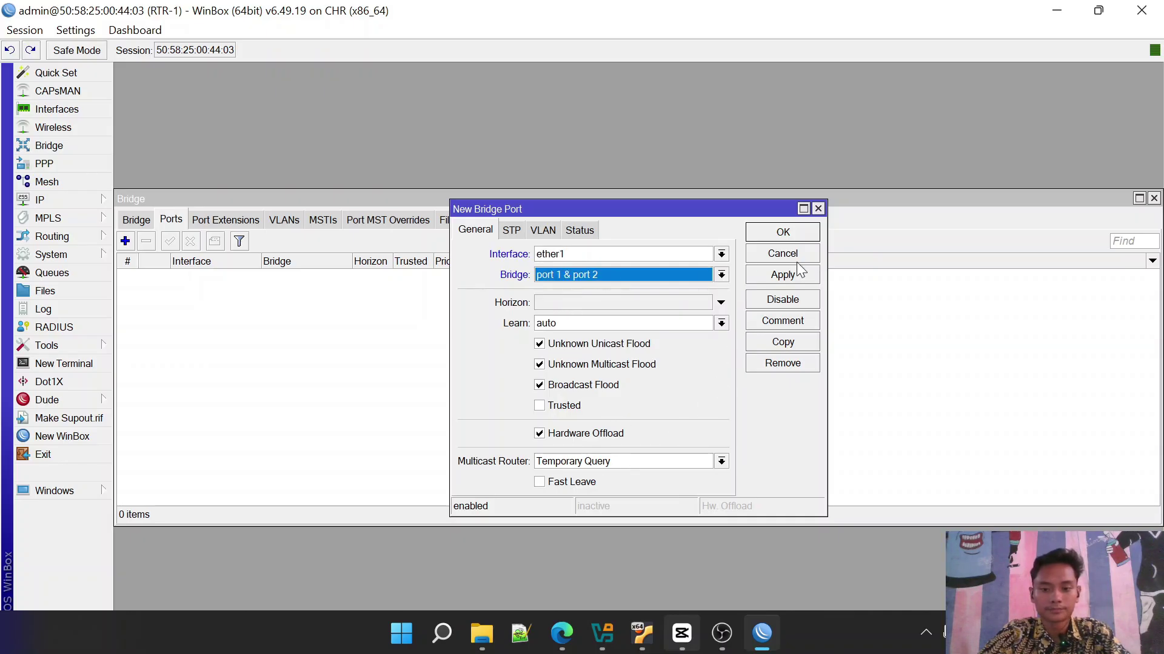
click(785, 232)
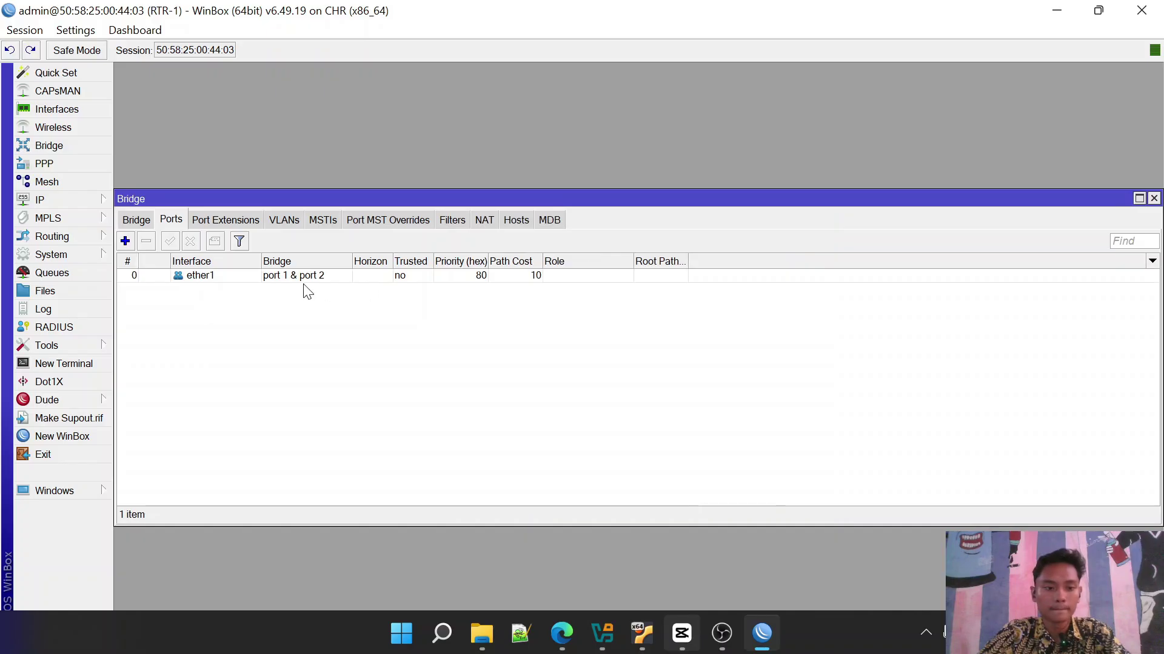
Add ether2 as a port of the "port 1 & port 2" bridge and review the bridge and its ports
click(125, 242)
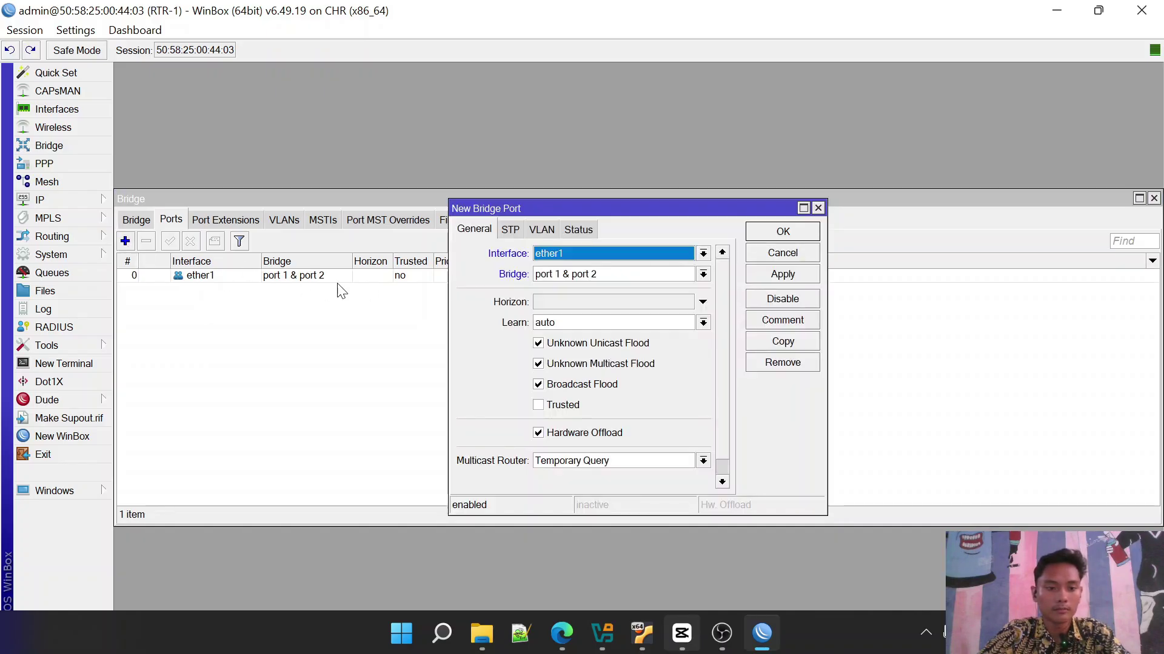
click(602, 257)
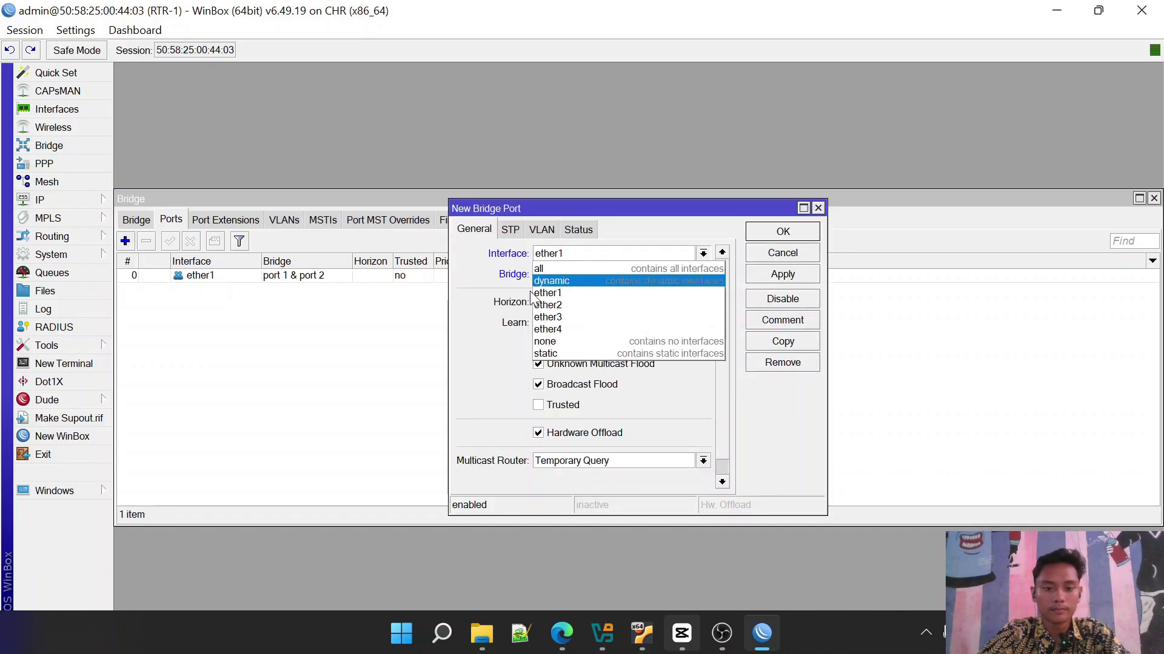
click(571, 312)
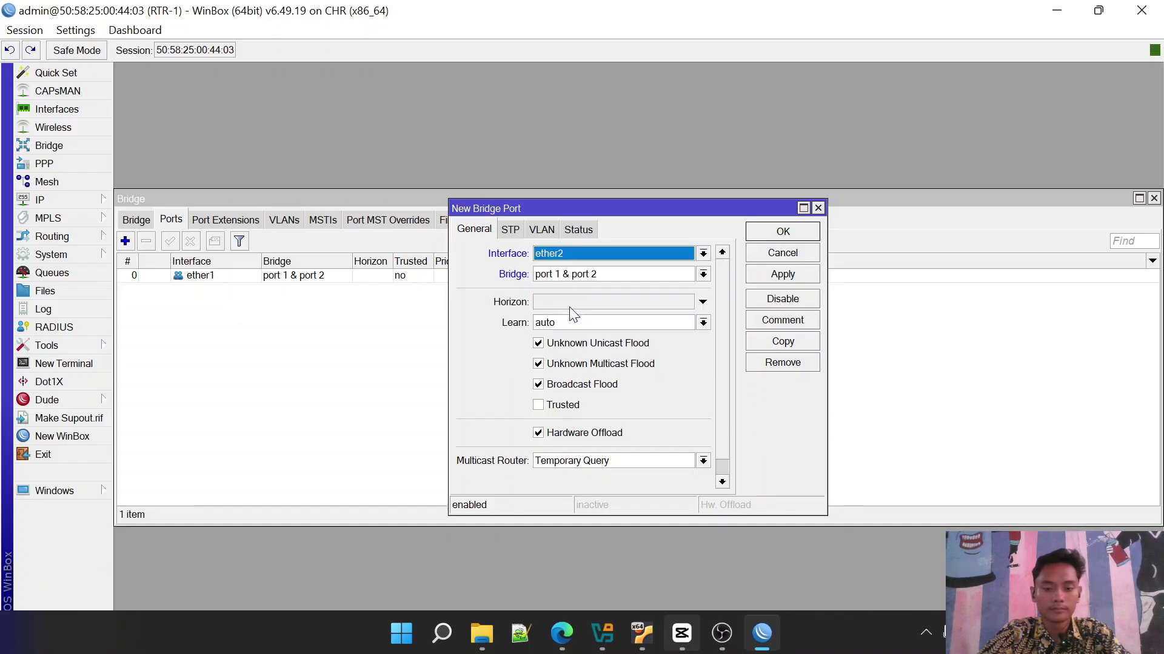
click(769, 231)
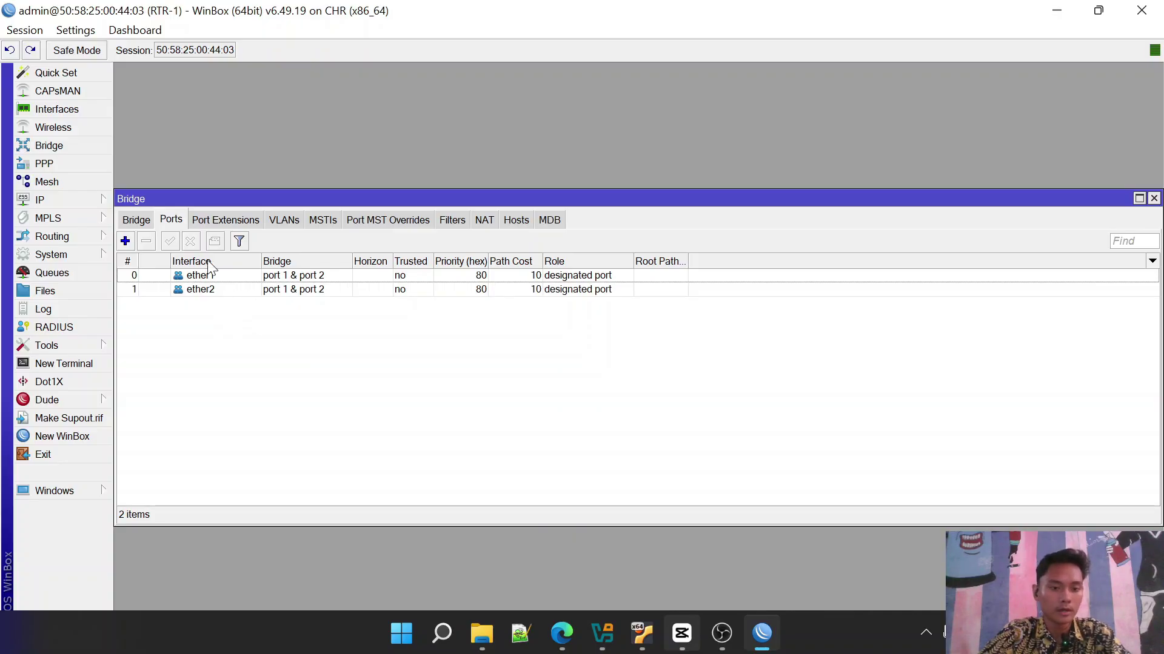
click(137, 220)
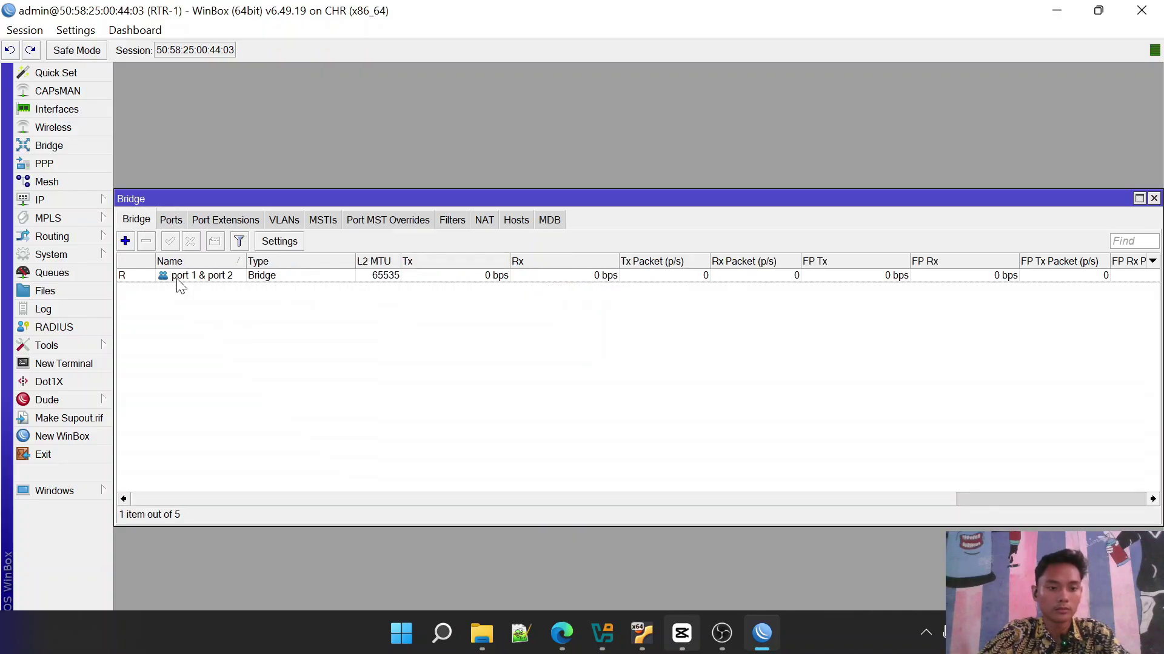
click(171, 220)
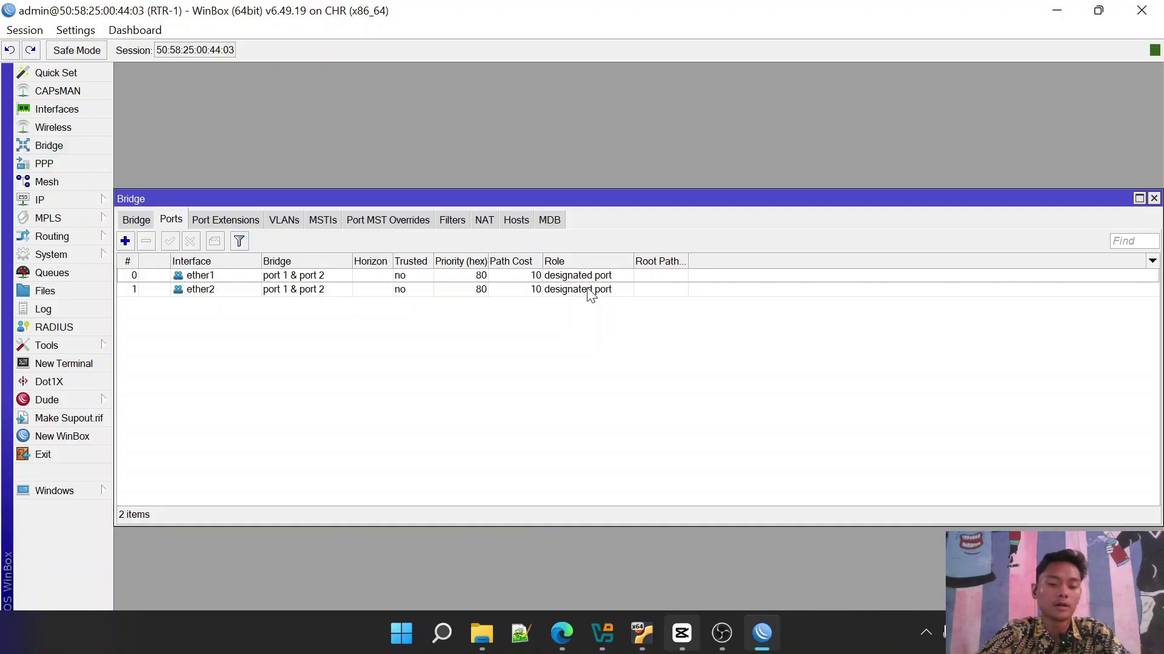
Assign the IP address 20.20.20.1/24 to the "port 1 & port 2" bridge interface
click(77, 203)
click(150, 225)
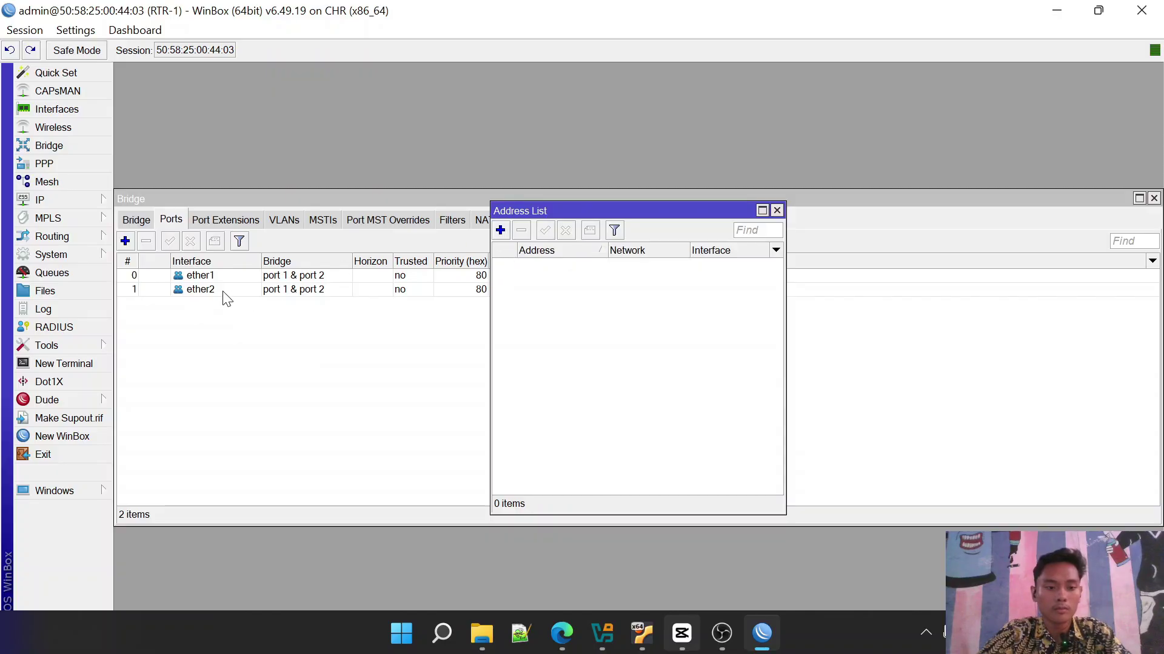
click(134, 222)
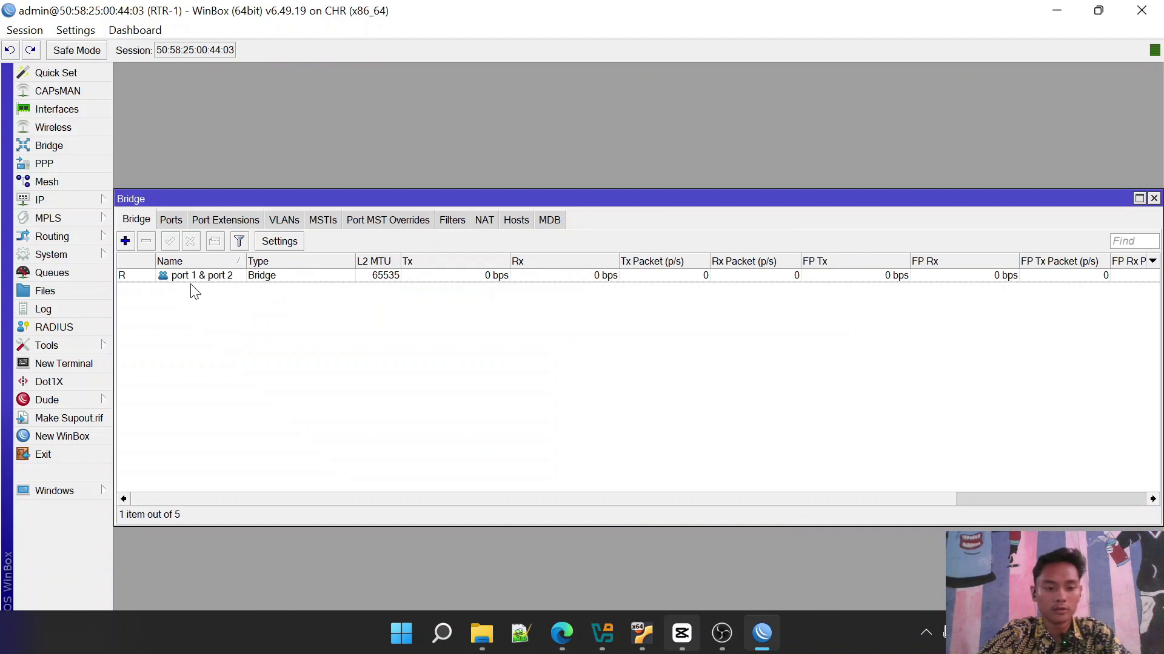
click(79, 203)
click(125, 226)
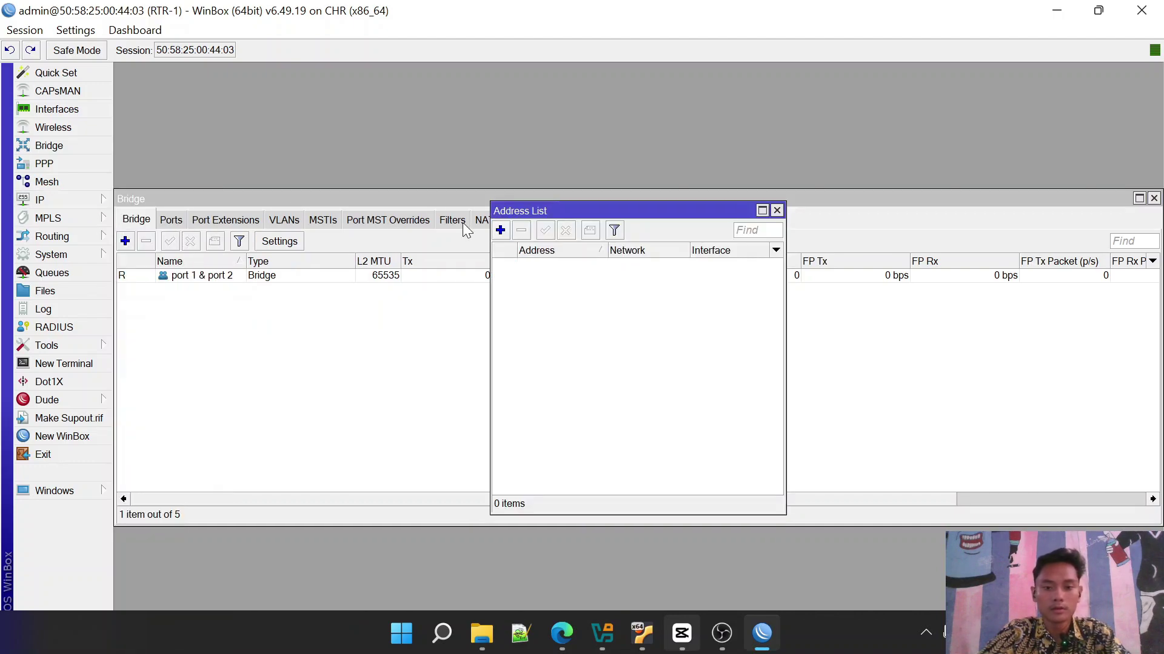
click(501, 231)
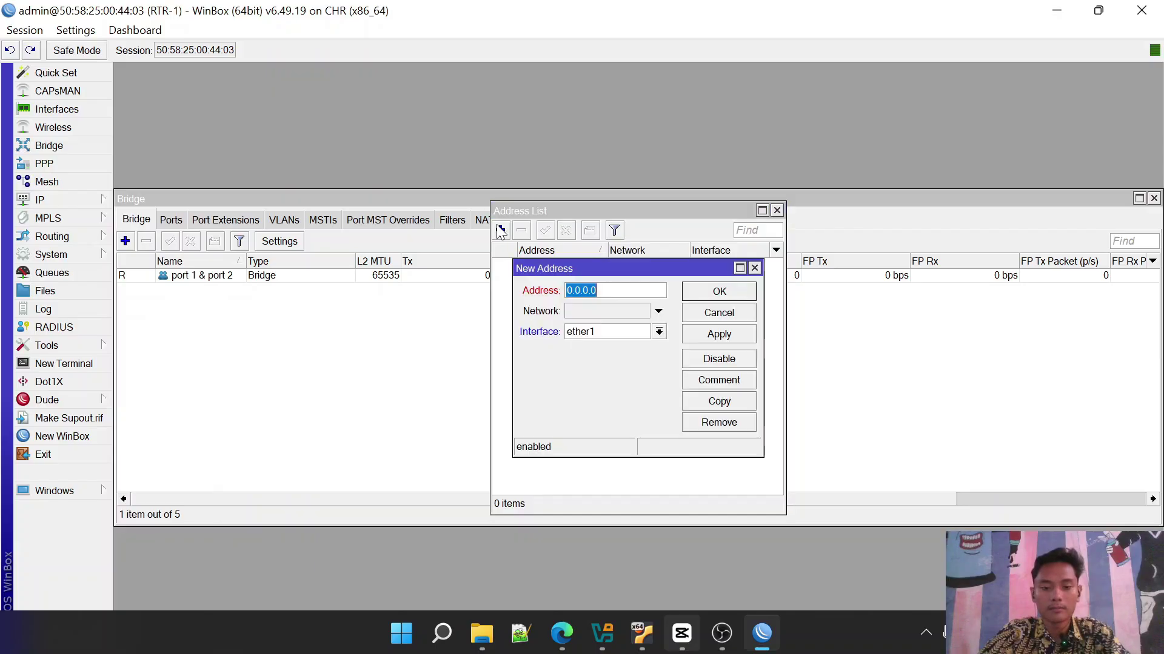
click(624, 335)
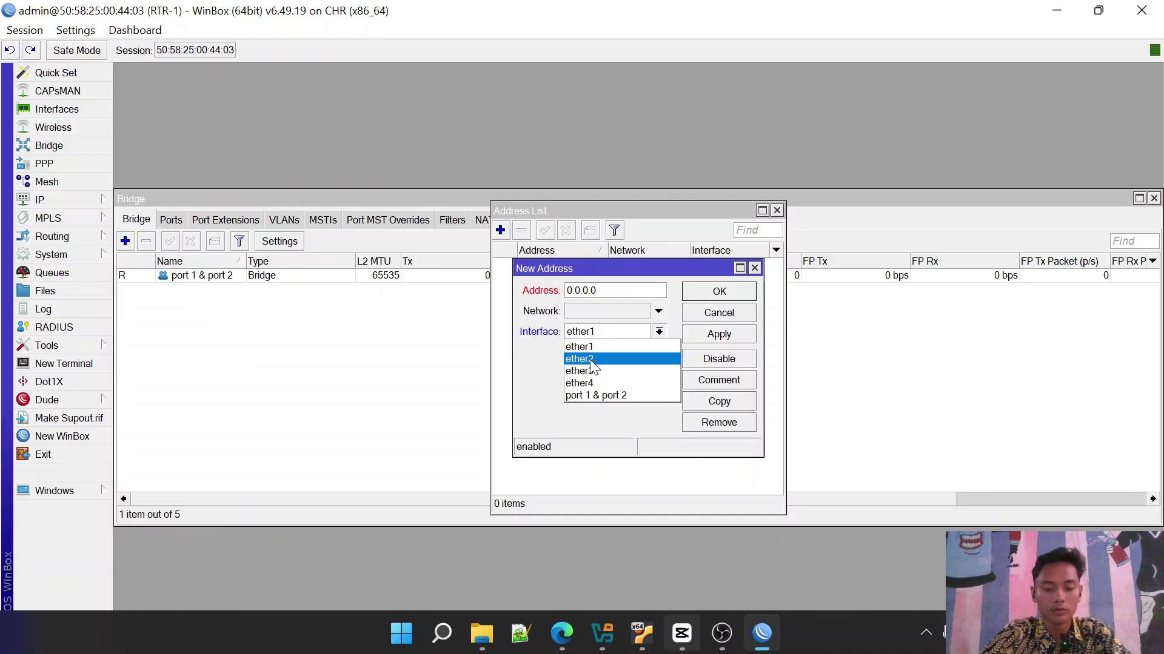
click(589, 395)
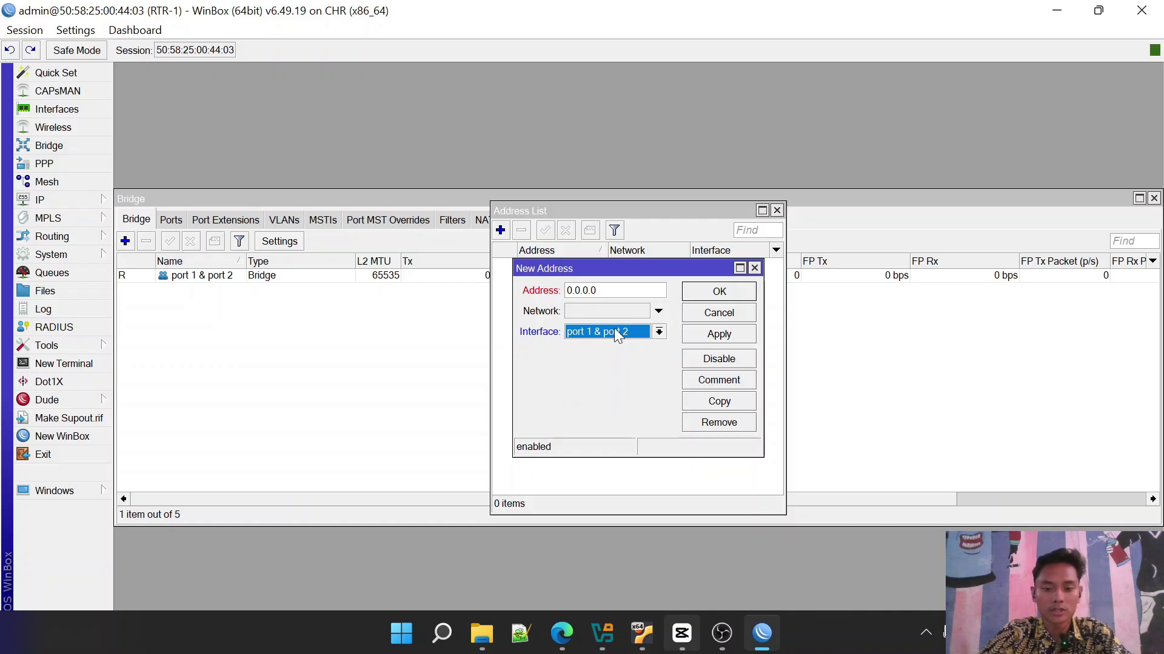
click(607, 289)
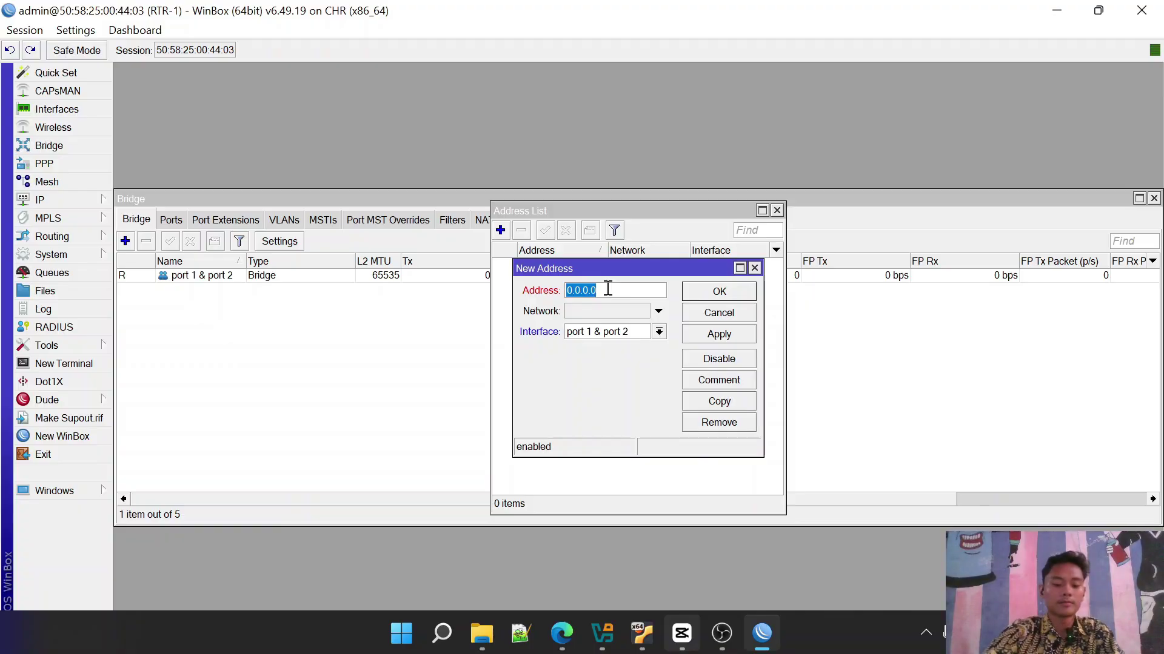
text(20.20.20.1/24)
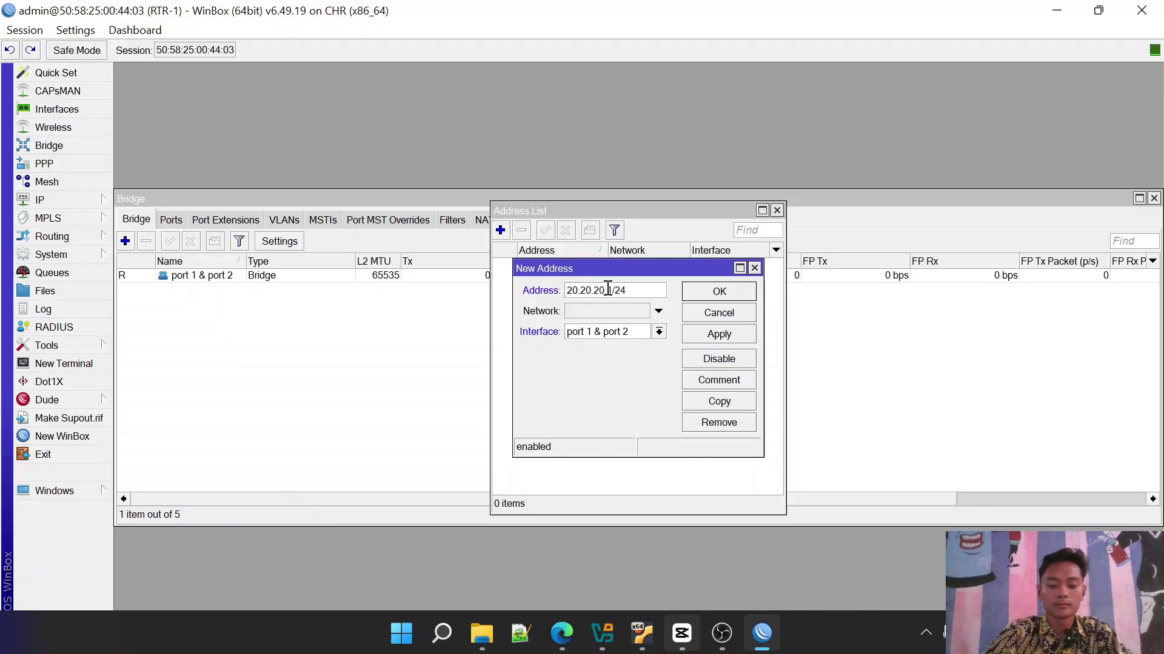
key(Return)
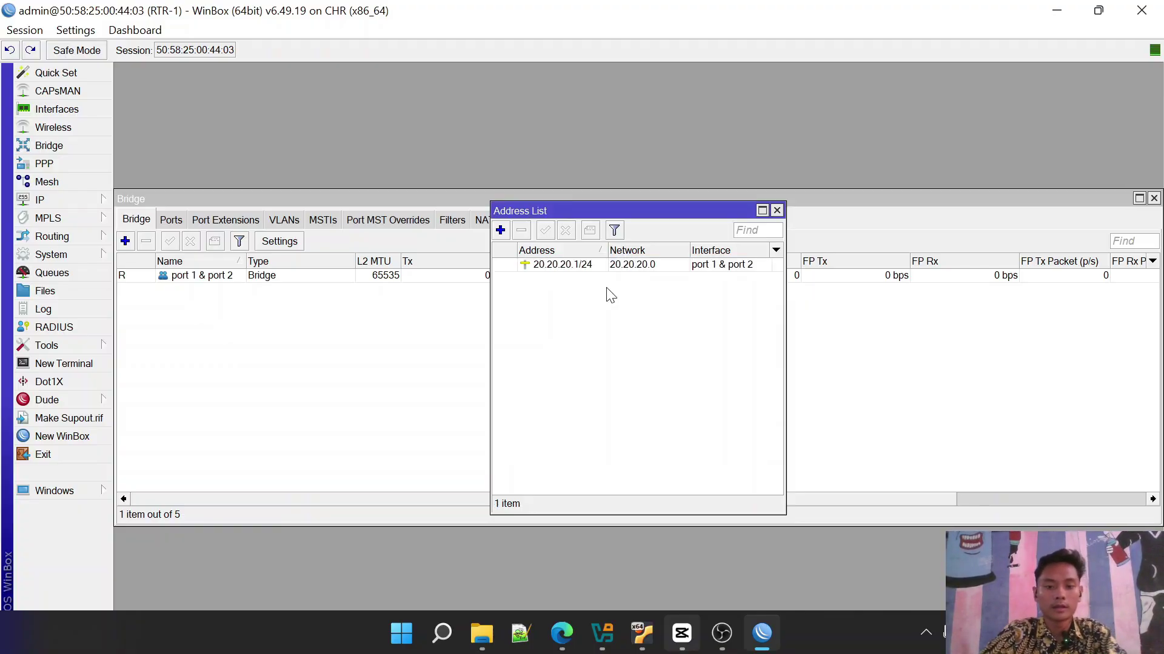
drag(598, 210, 619, 256)
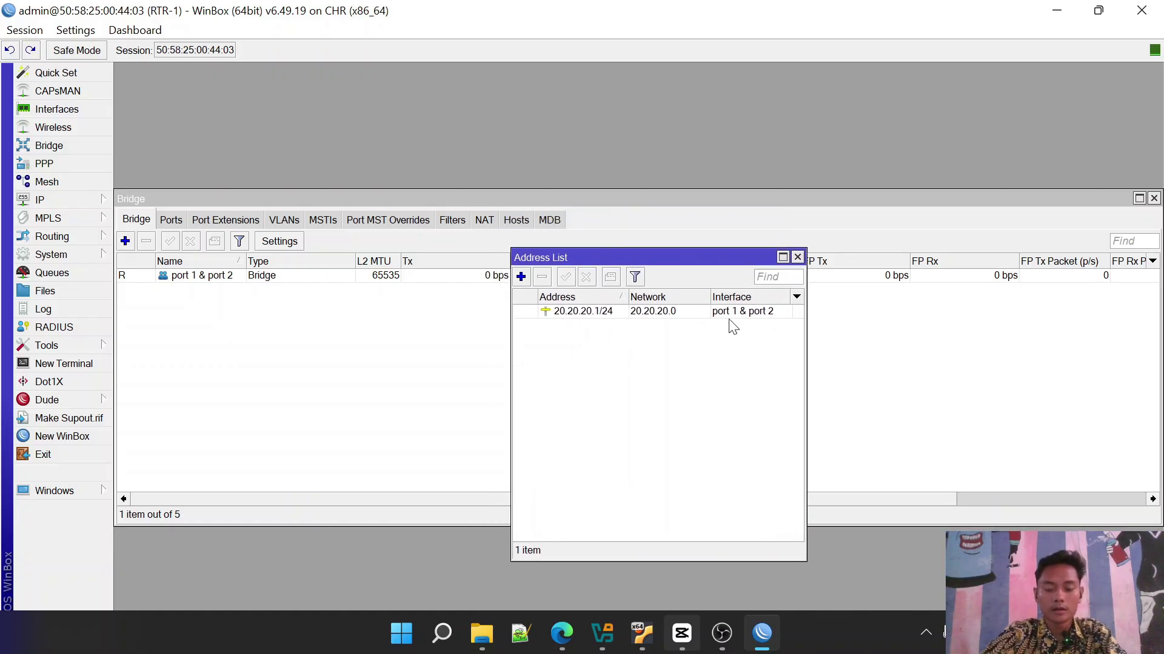
Switch to the PNETLab topology in the browser and nudge the 20.20.20.1/24 label below RTR-1 slightly upward
mouse_move(562, 633)
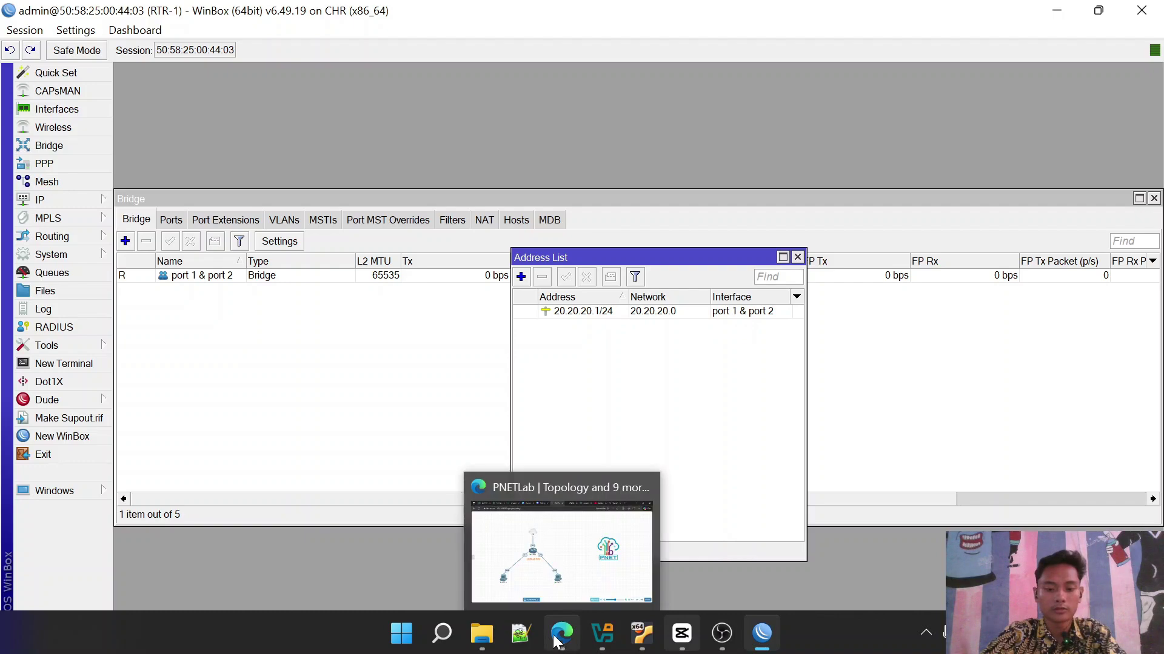
click(544, 591)
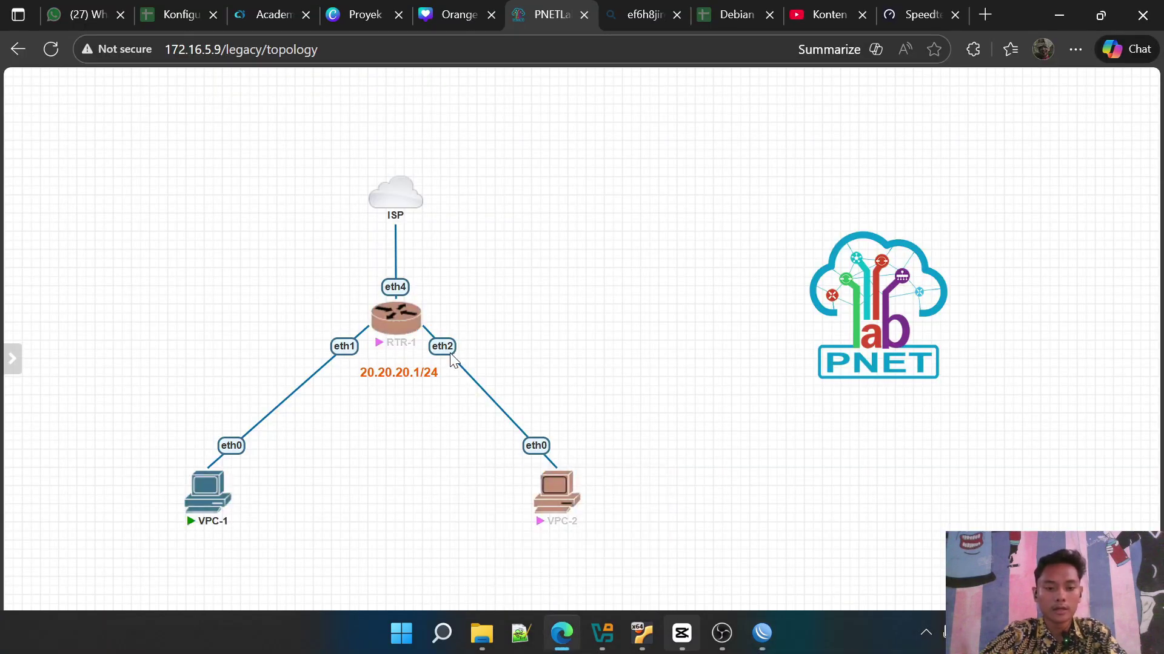
mouse_move(406, 377)
mouse_down()
mouse_move(432, 382)
mouse_move(406, 377)
mouse_up()
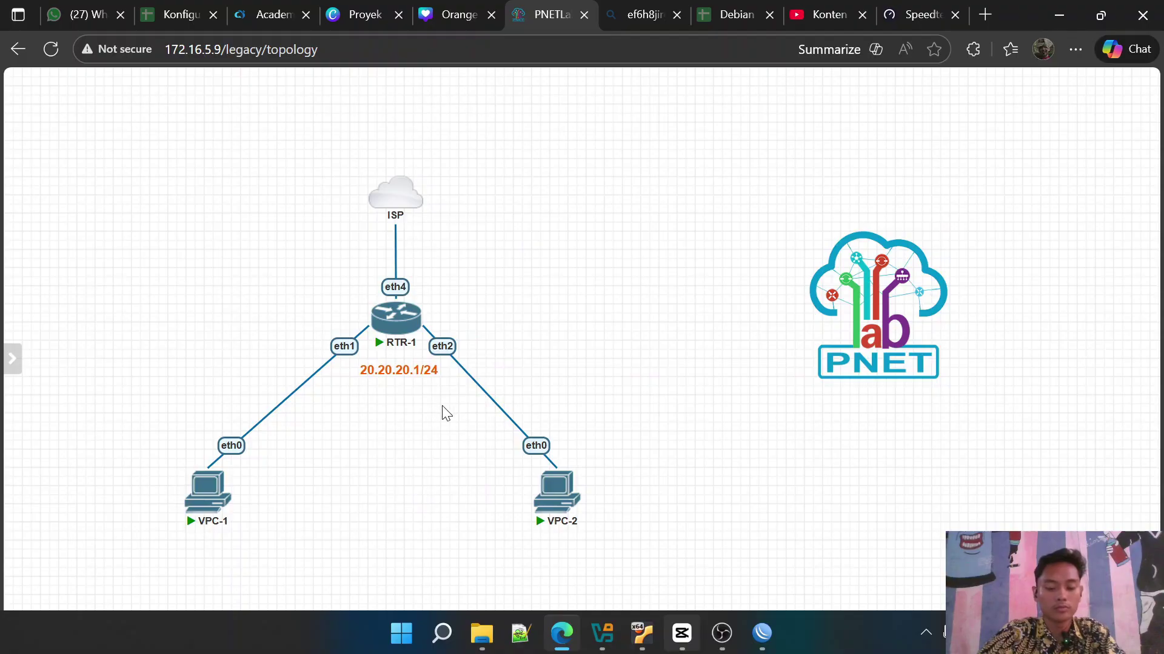
Switch back to WinBox and remove the existing DHCP client on ether1
mouse_move(764, 643)
key(alt+Tab)
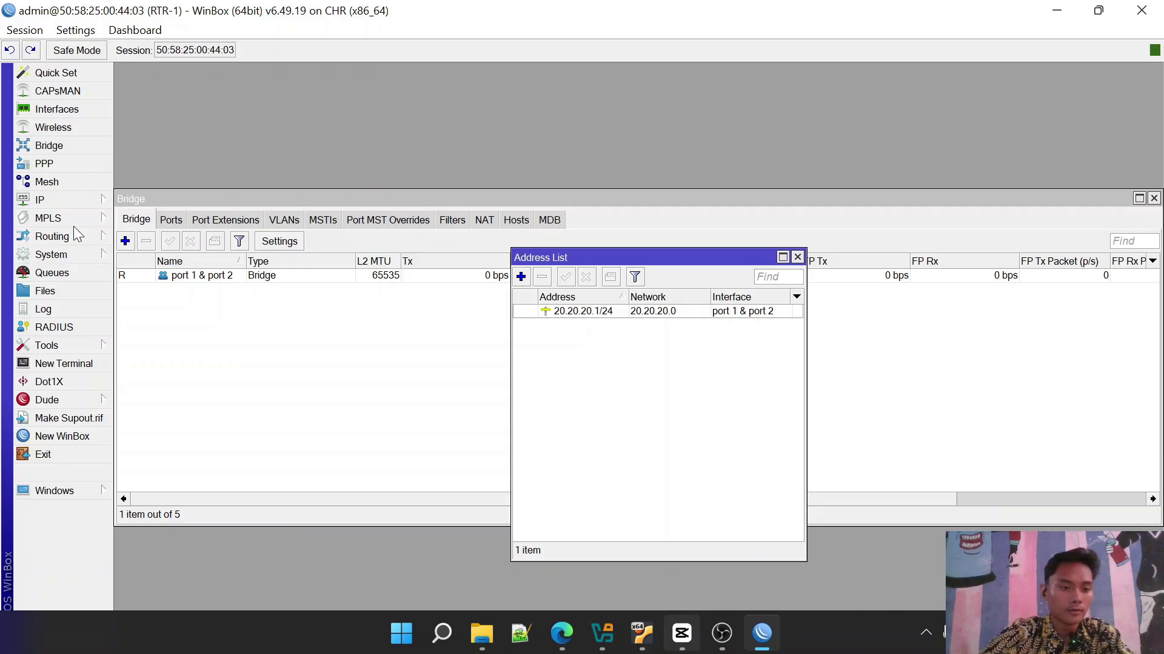
click(49, 196)
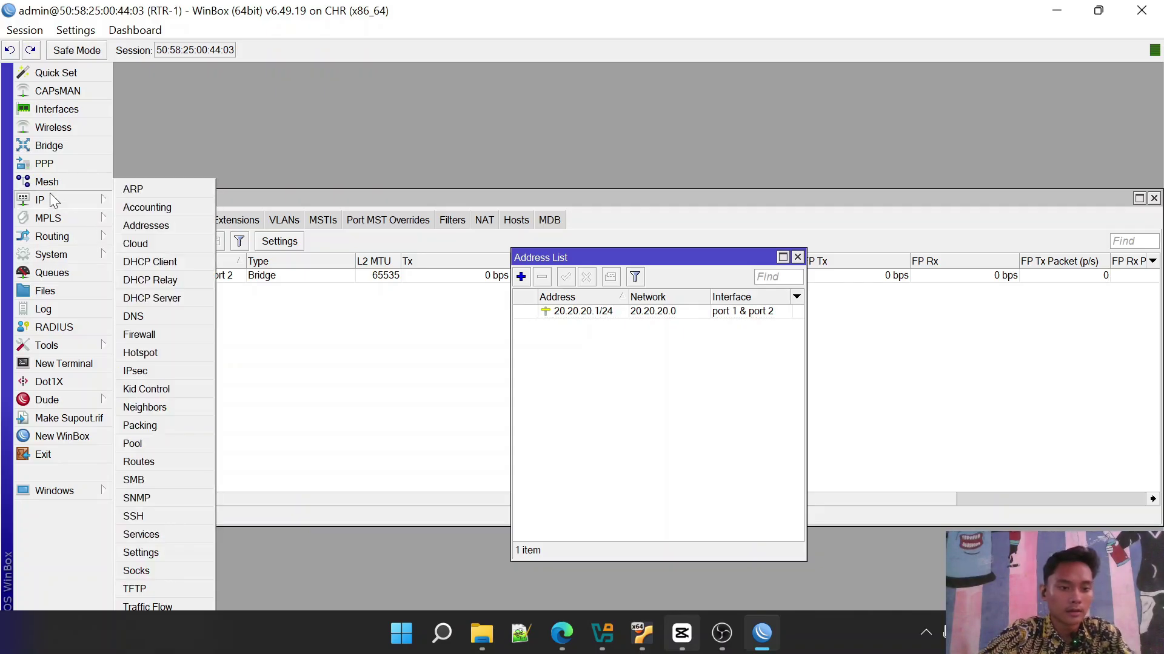
click(156, 267)
click(496, 283)
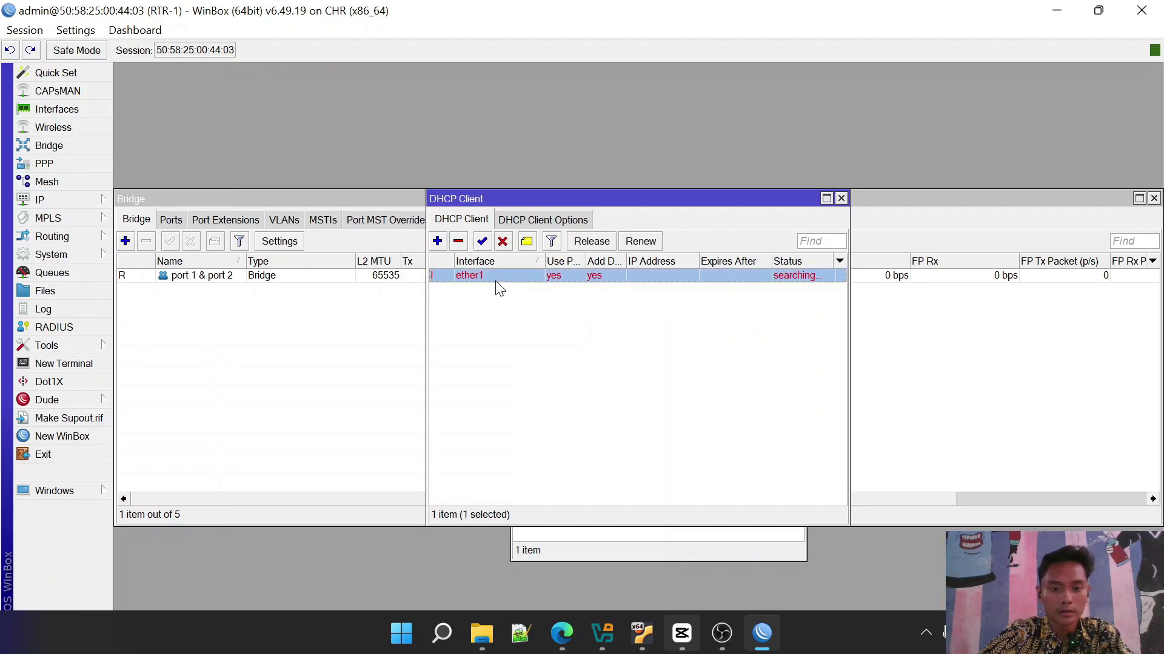
click(458, 241)
Add a DHCP client on ether3 with peer DNS, peer NTP and the default route enabled, and close the client list
click(438, 242)
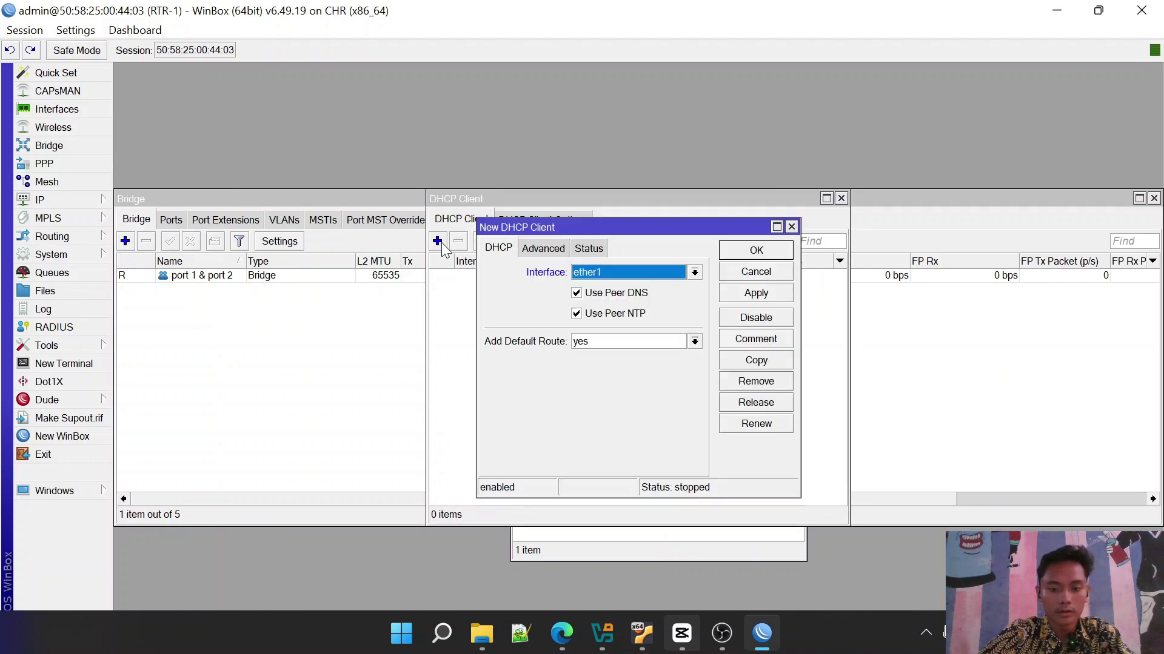
click(640, 266)
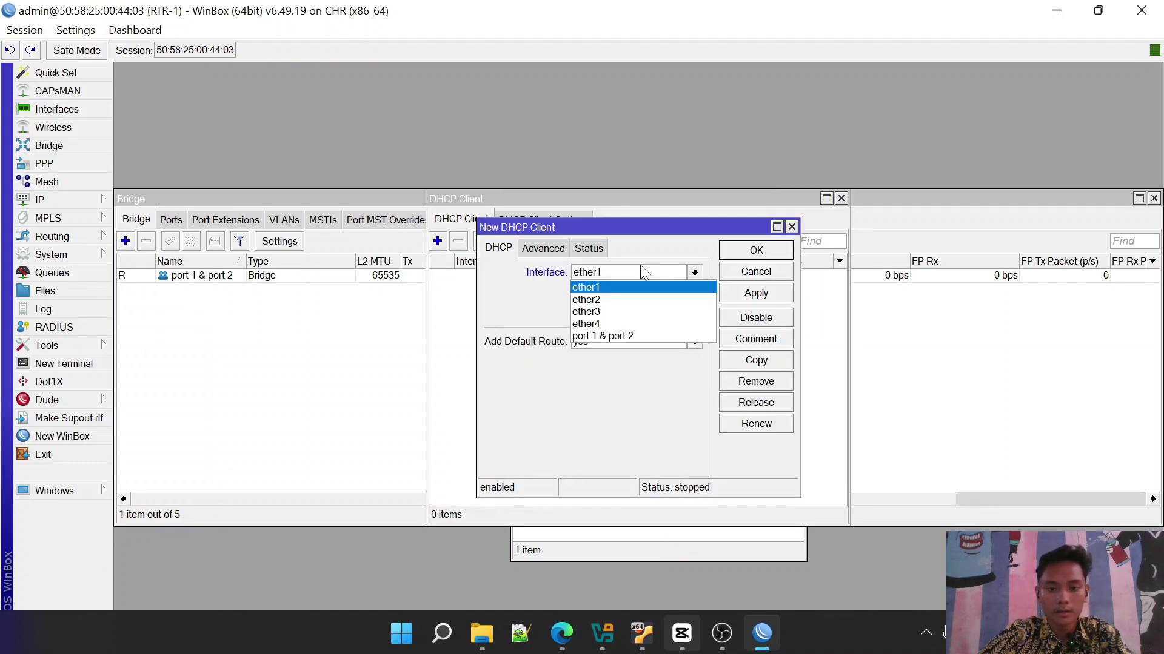
click(649, 316)
click(746, 253)
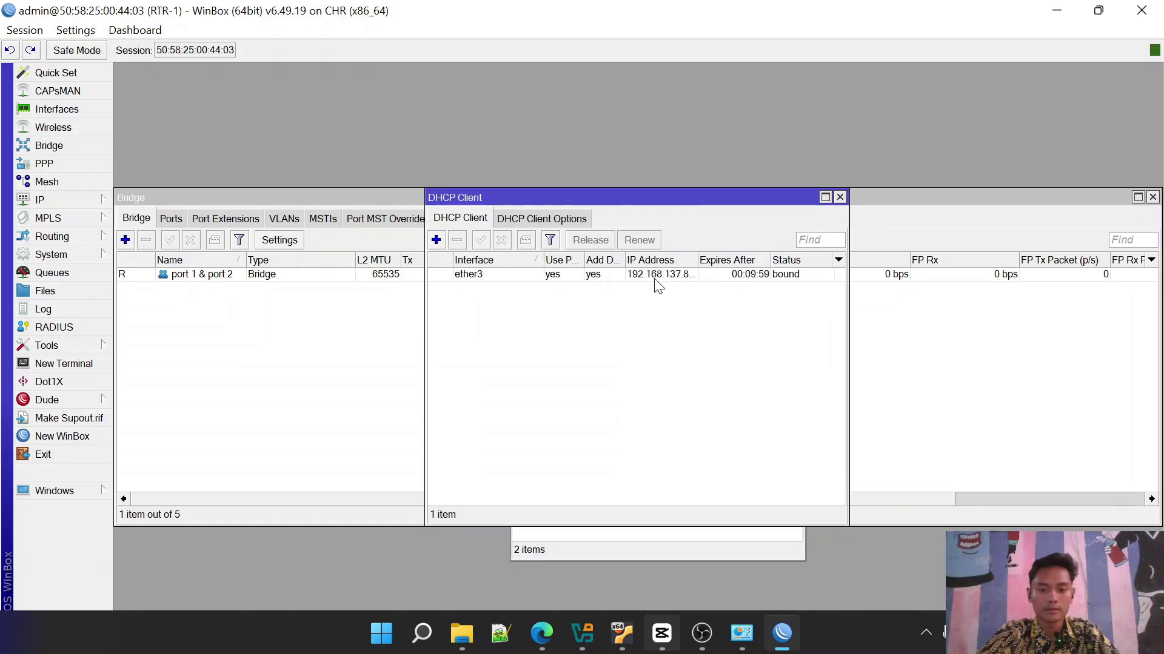
click(840, 196)
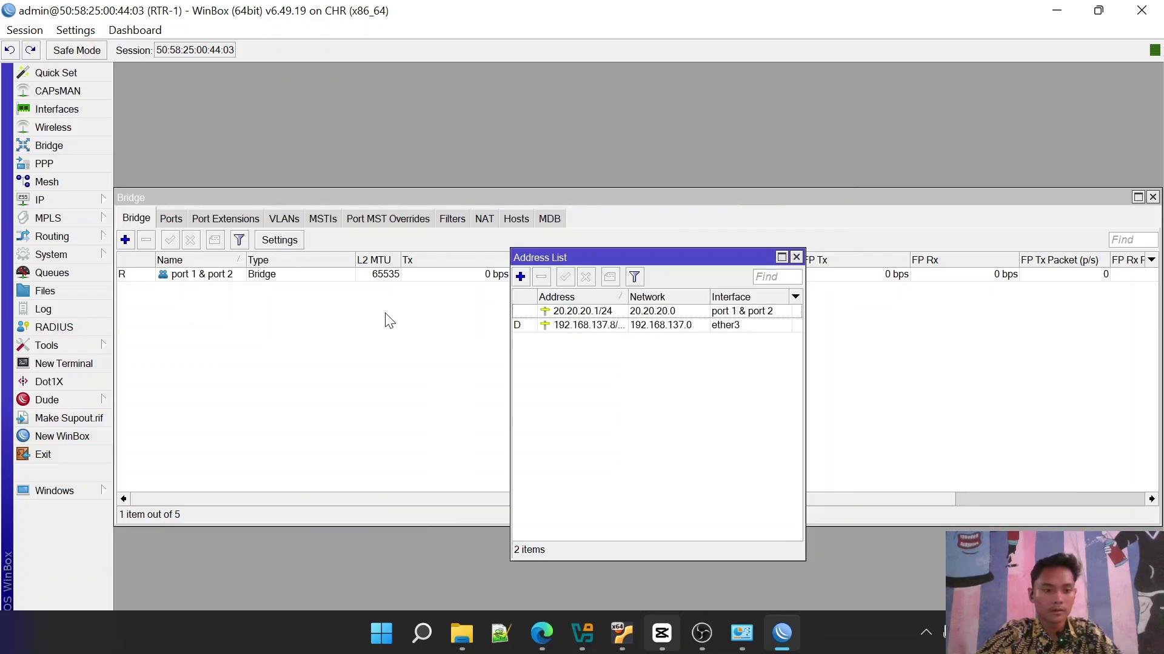
Start a new firewall NAT rule in the srcnat chain with ether3 as the out interface
click(65, 200)
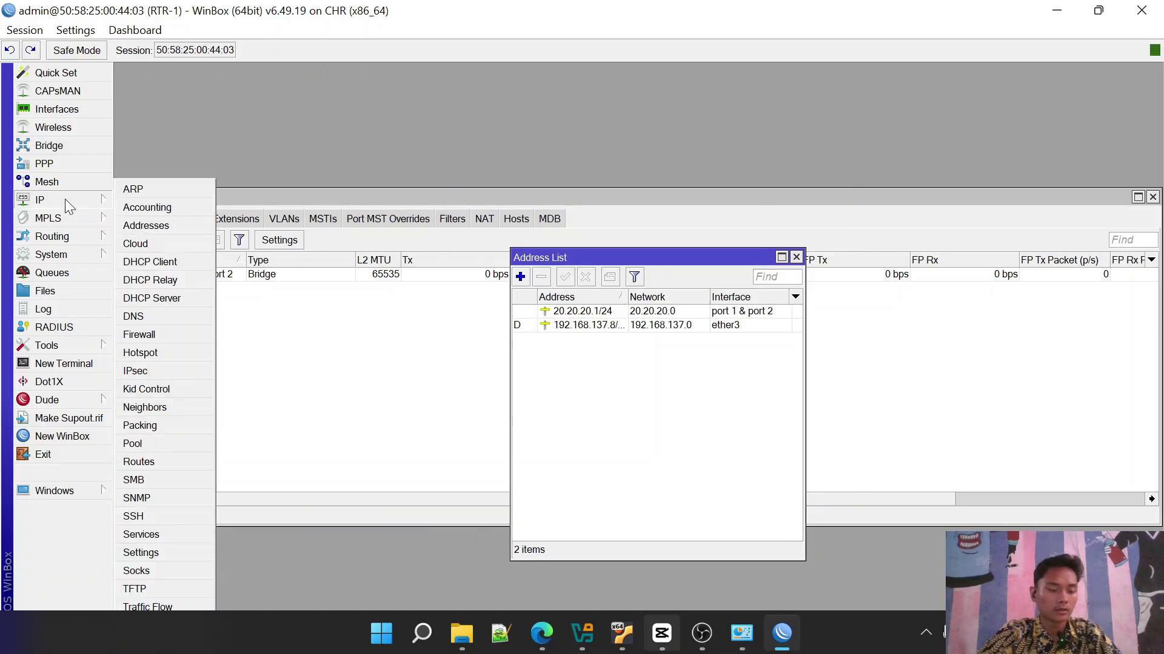
click(146, 337)
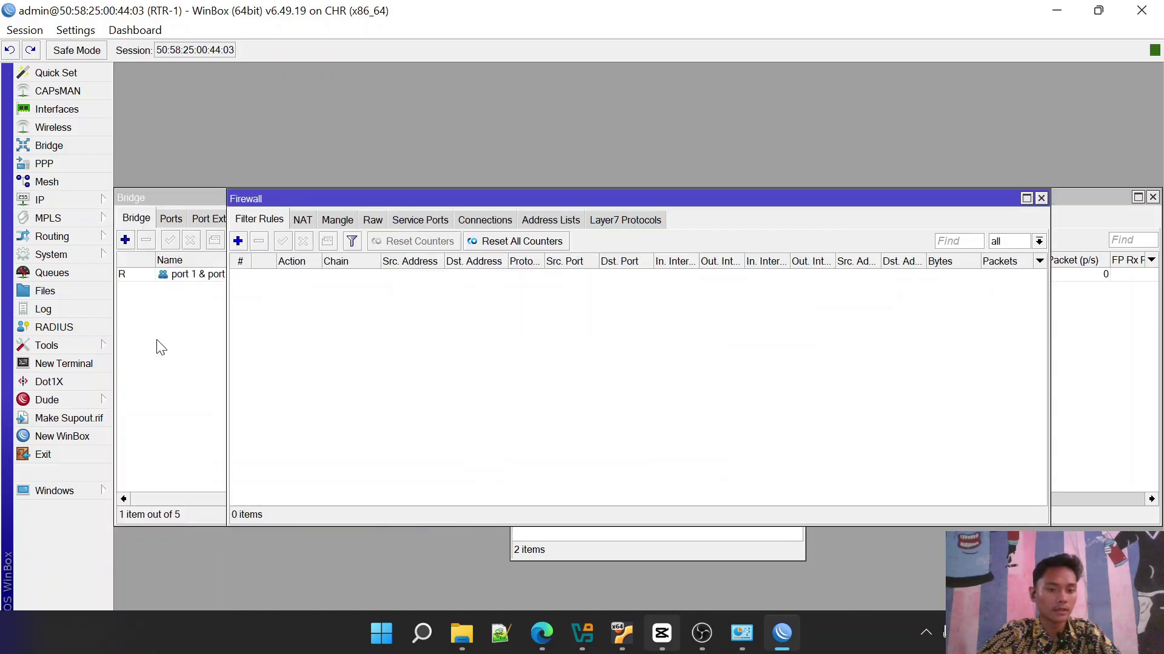
click(302, 222)
click(238, 241)
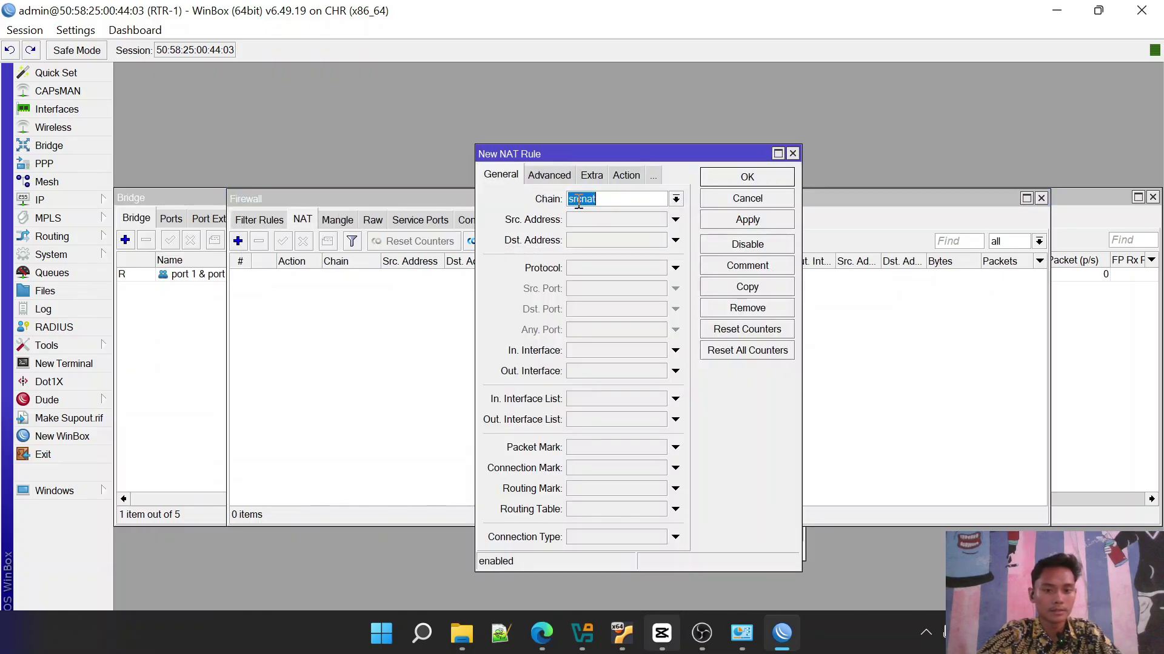
click(615, 368)
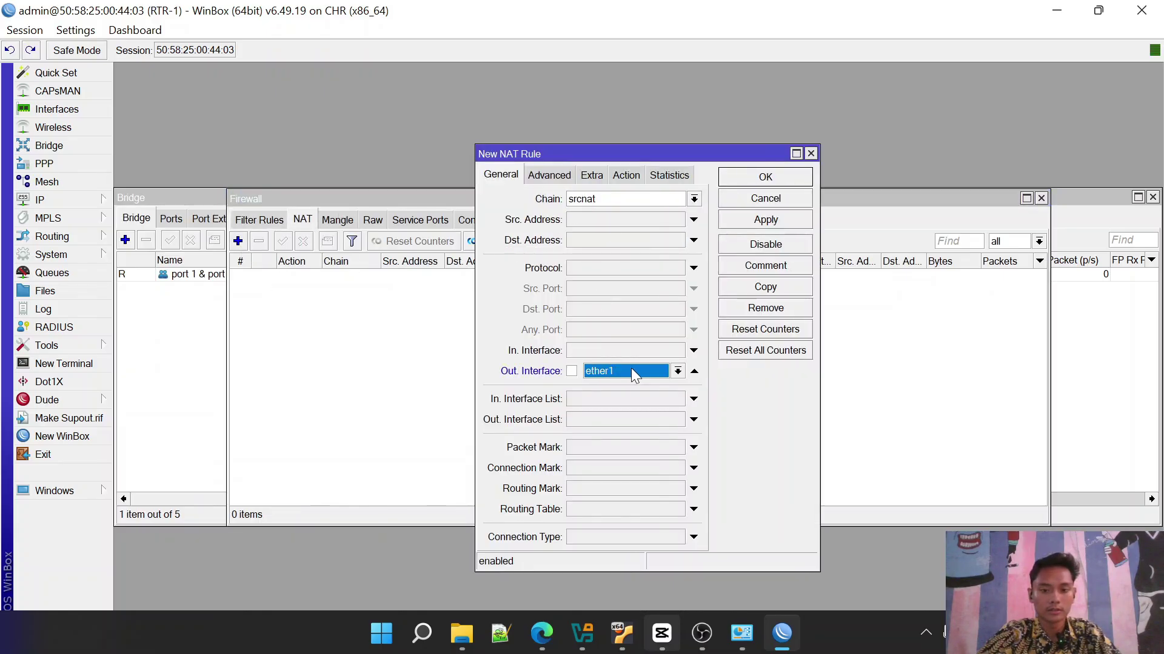
click(663, 373)
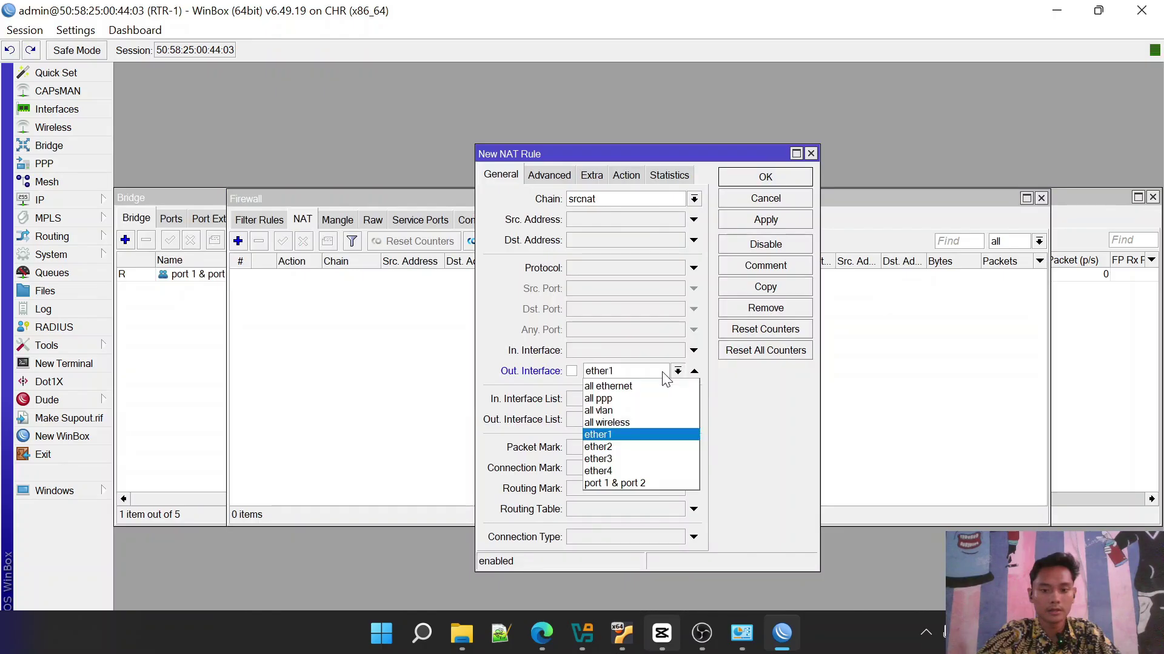
click(627, 460)
Set the NAT rule's action to masquerade, save the rule and close the firewall window
click(617, 174)
click(628, 198)
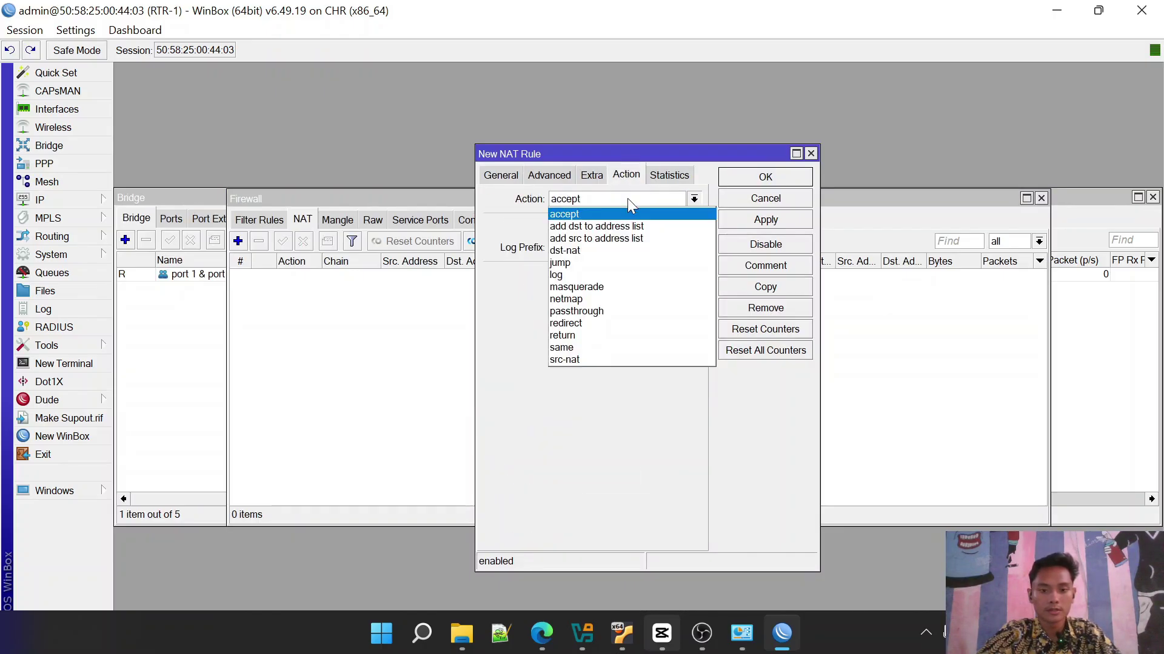
click(618, 285)
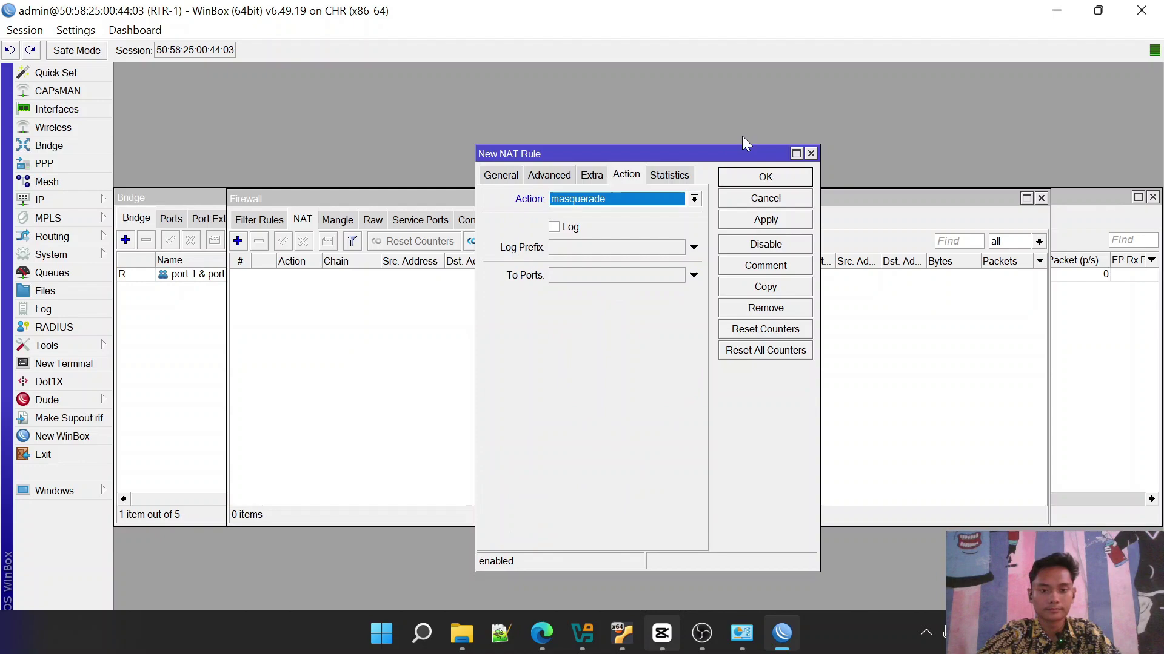
click(756, 178)
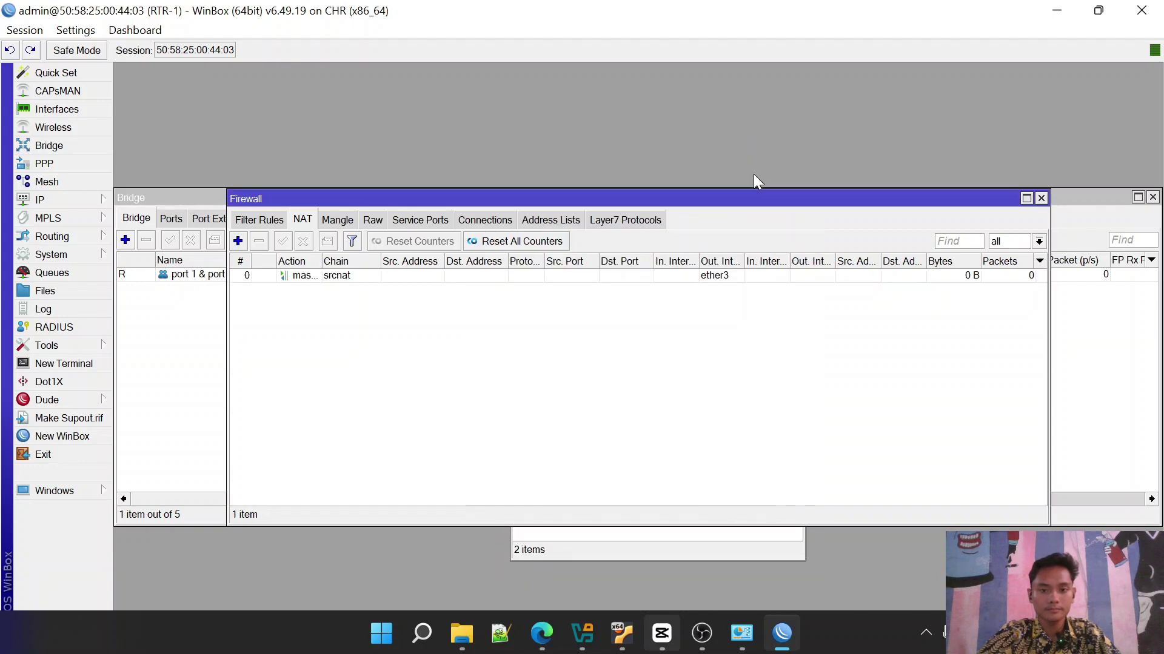
click(1040, 198)
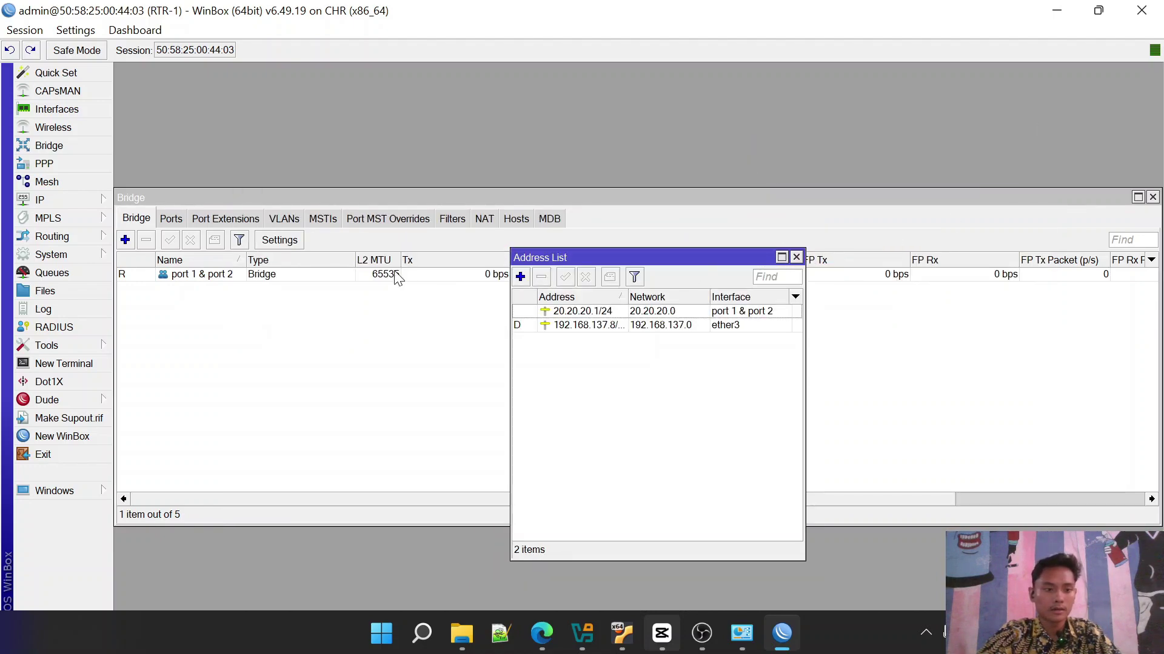
Run DHCP Setup on the "port 1 & port 2" bridge with address space 20.20.20.0/24, accepting the default values throughout
click(74, 205)
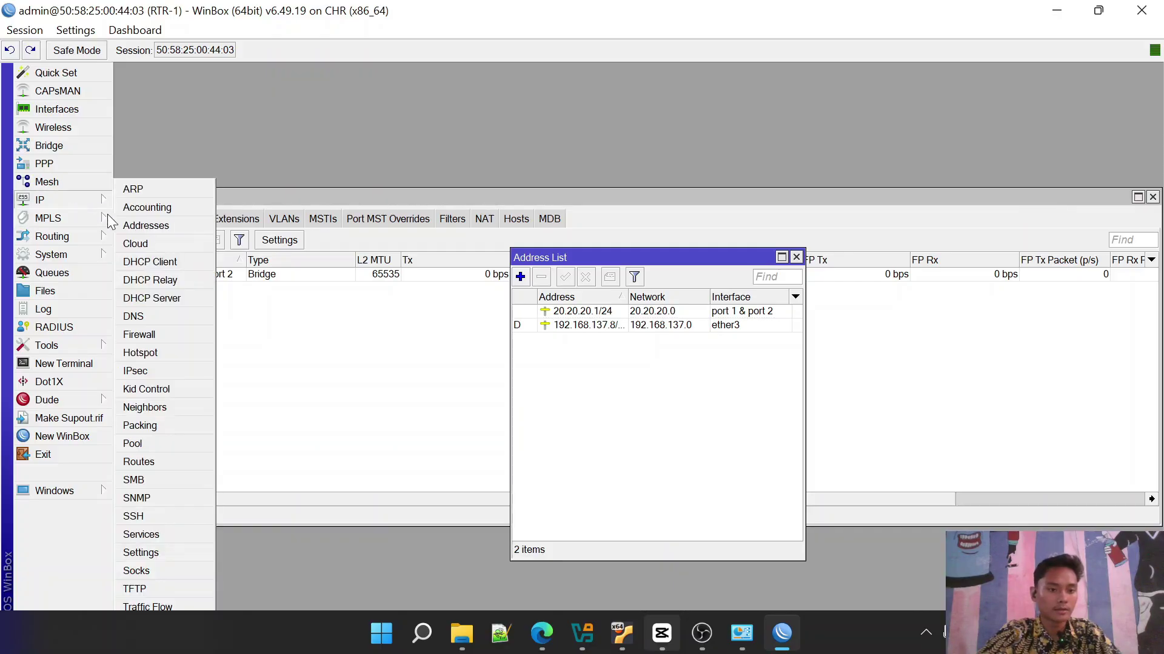
click(173, 298)
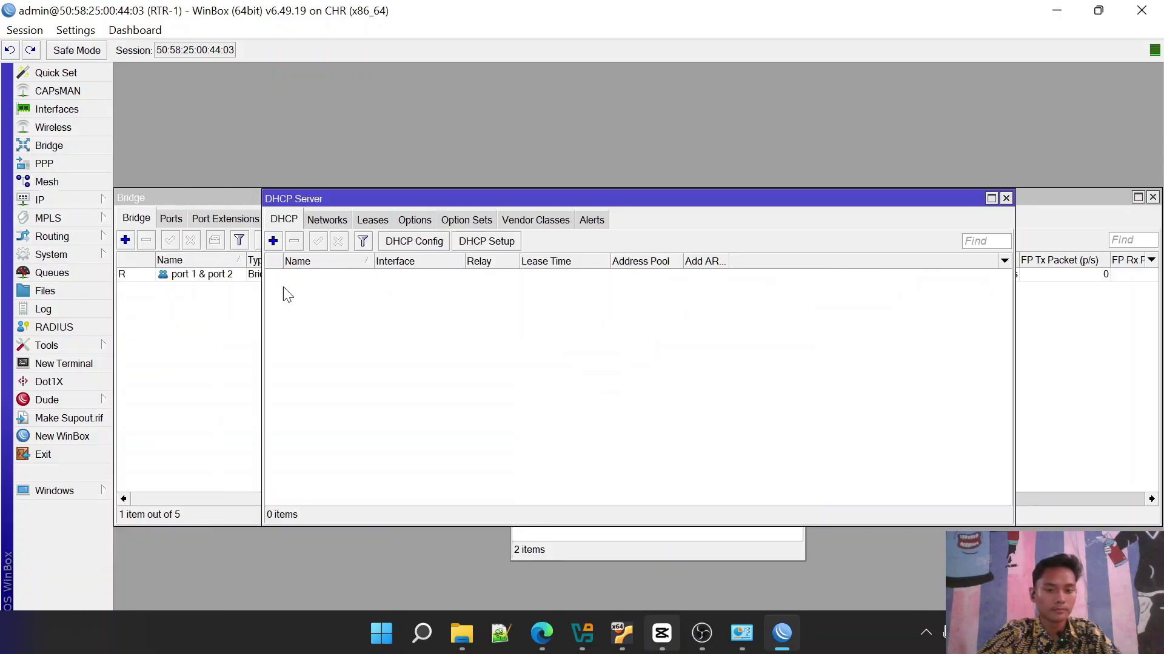
click(484, 241)
click(671, 355)
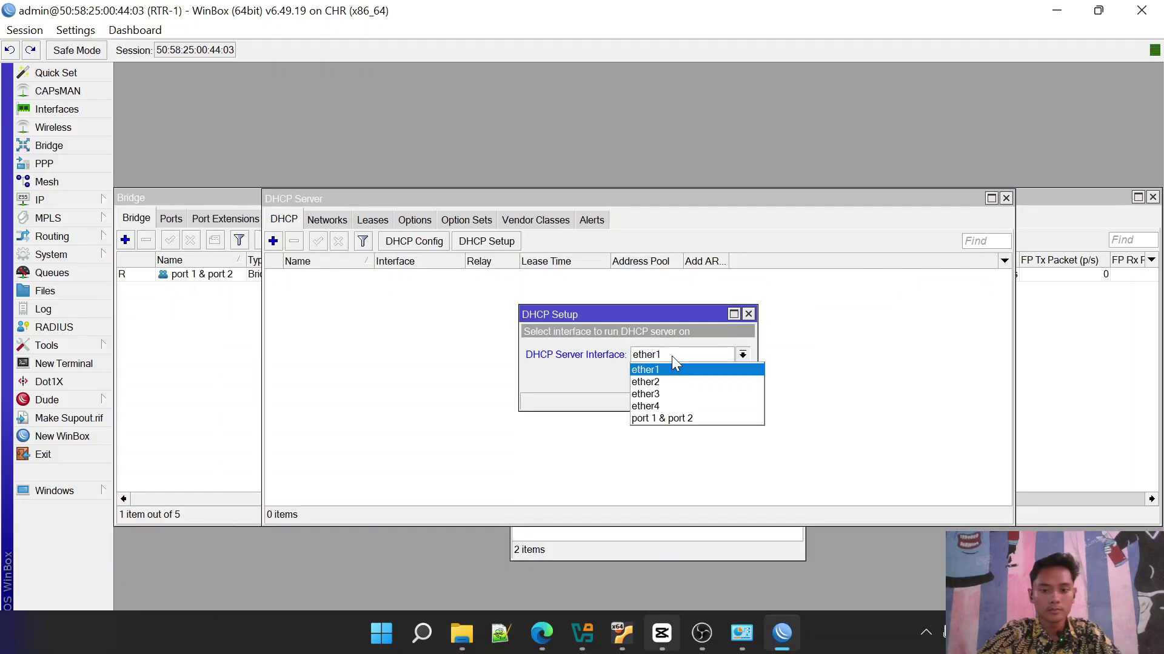
click(690, 419)
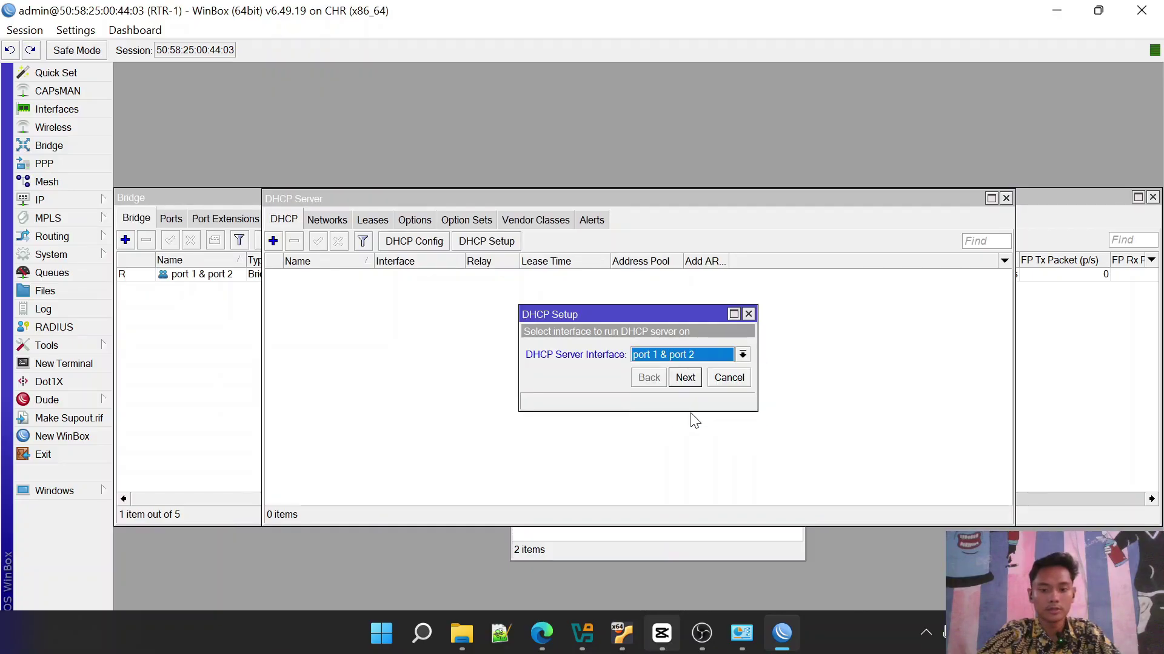
click(692, 380)
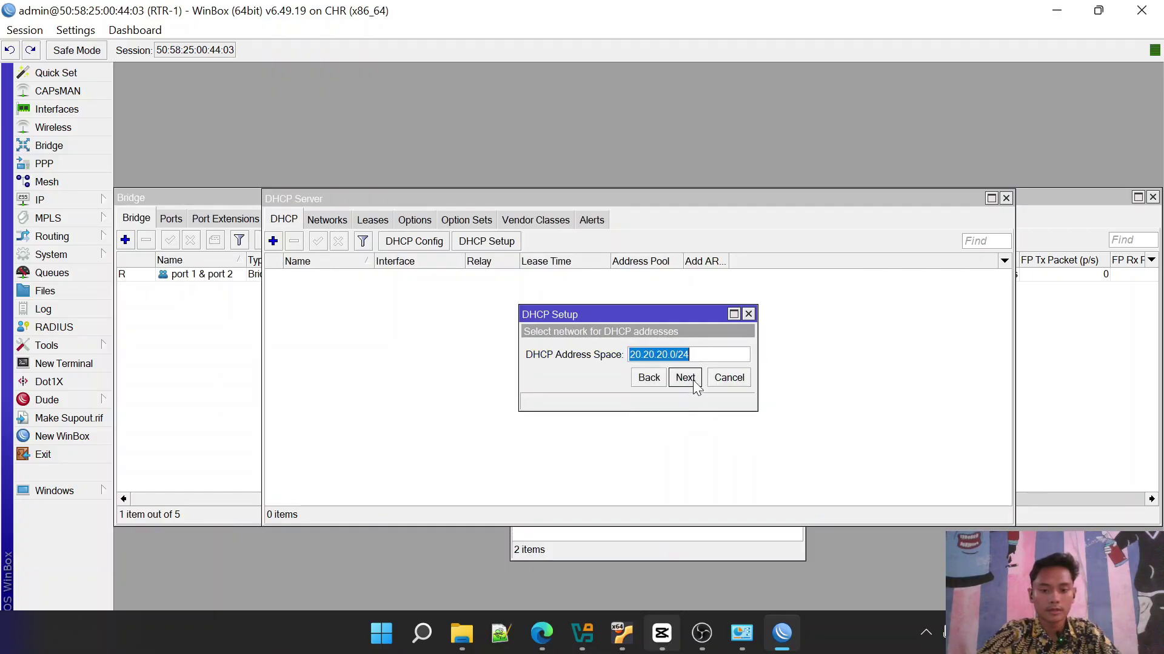
click(693, 380)
click(693, 380)
click(693, 380)
click(693, 380)
click(692, 380)
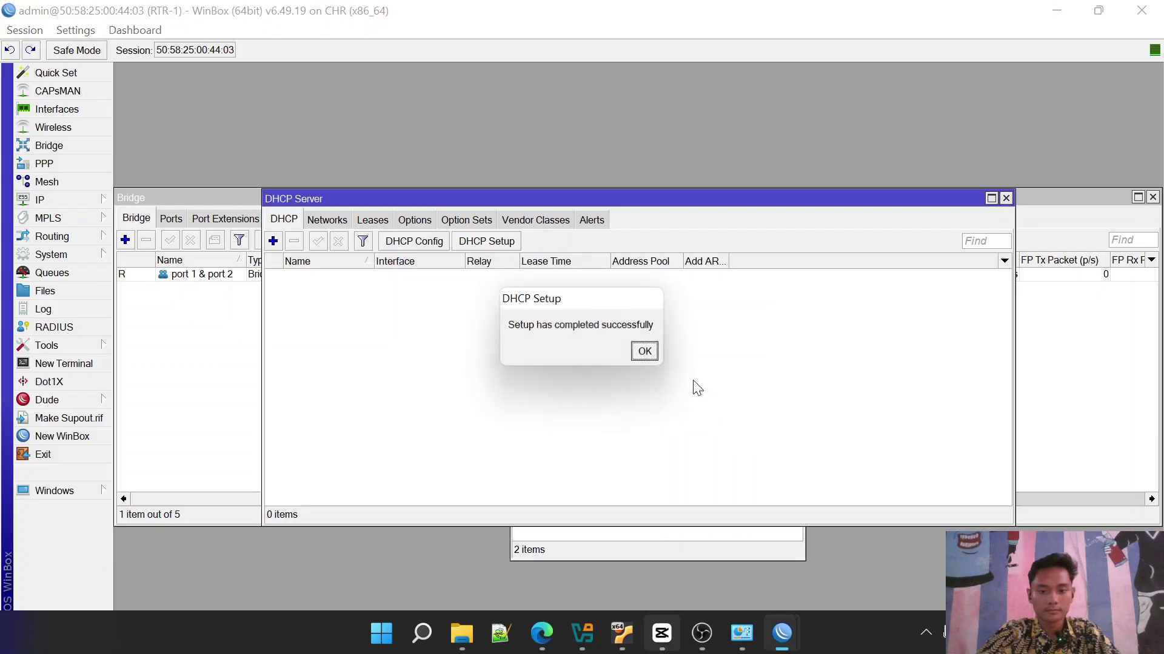
Close the completed DHCP setup, switch to the PNETLab topology in Edge, and request an address on VPC-1 with "ip dhcp"
click(638, 352)
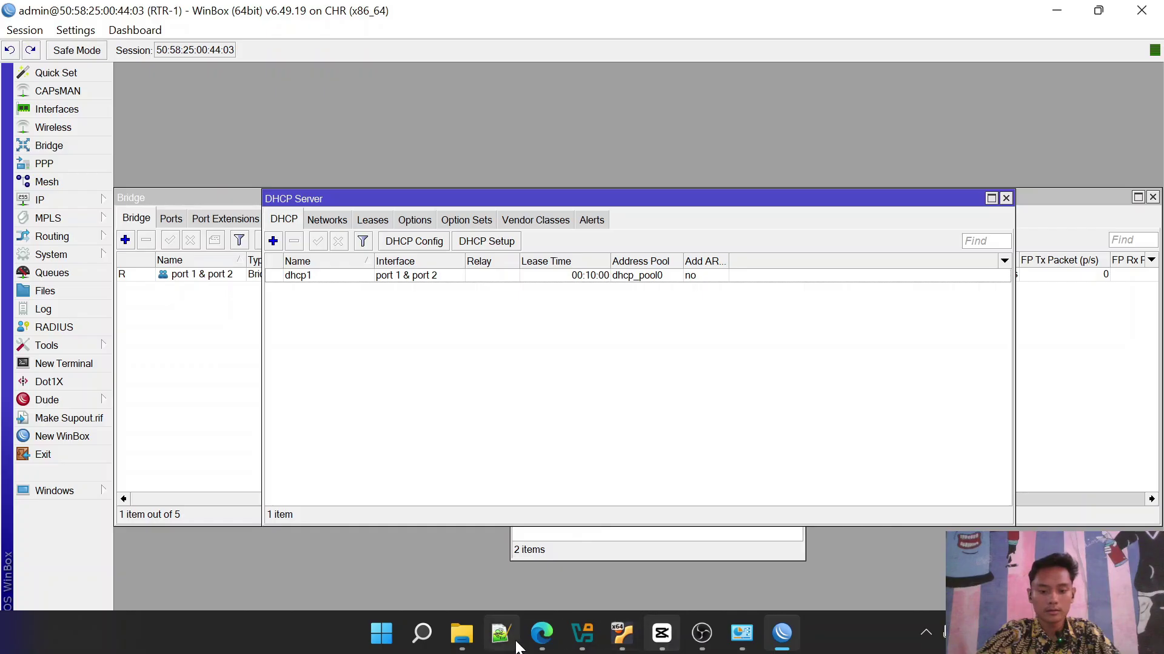
mouse_move(541, 633)
click(525, 585)
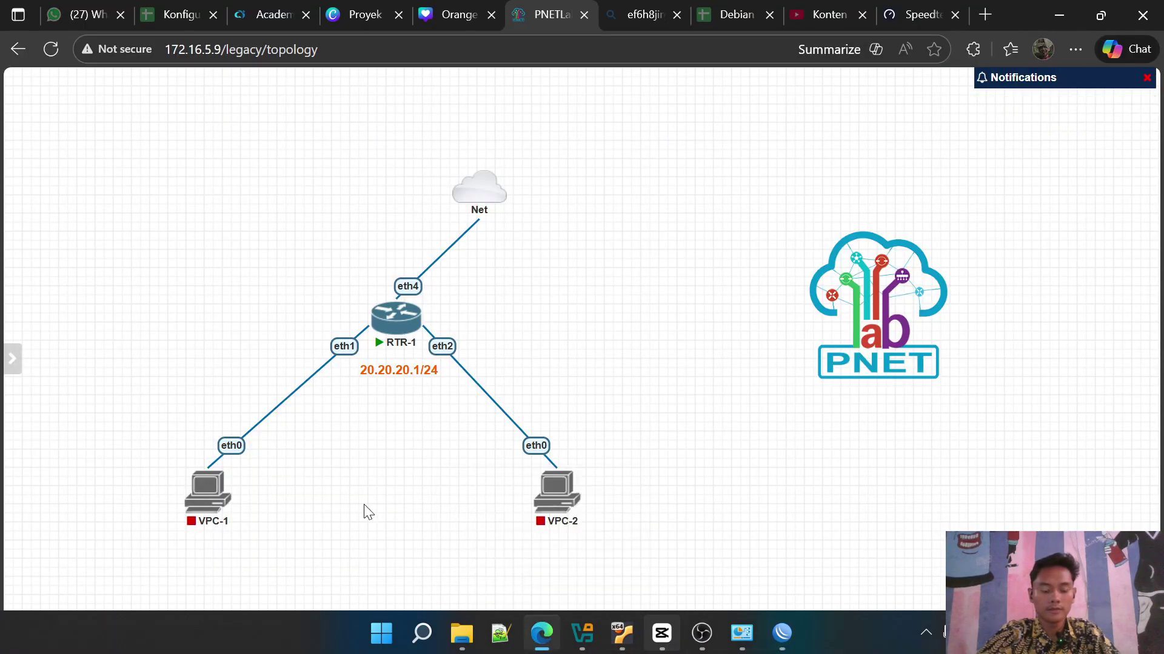
click(205, 485)
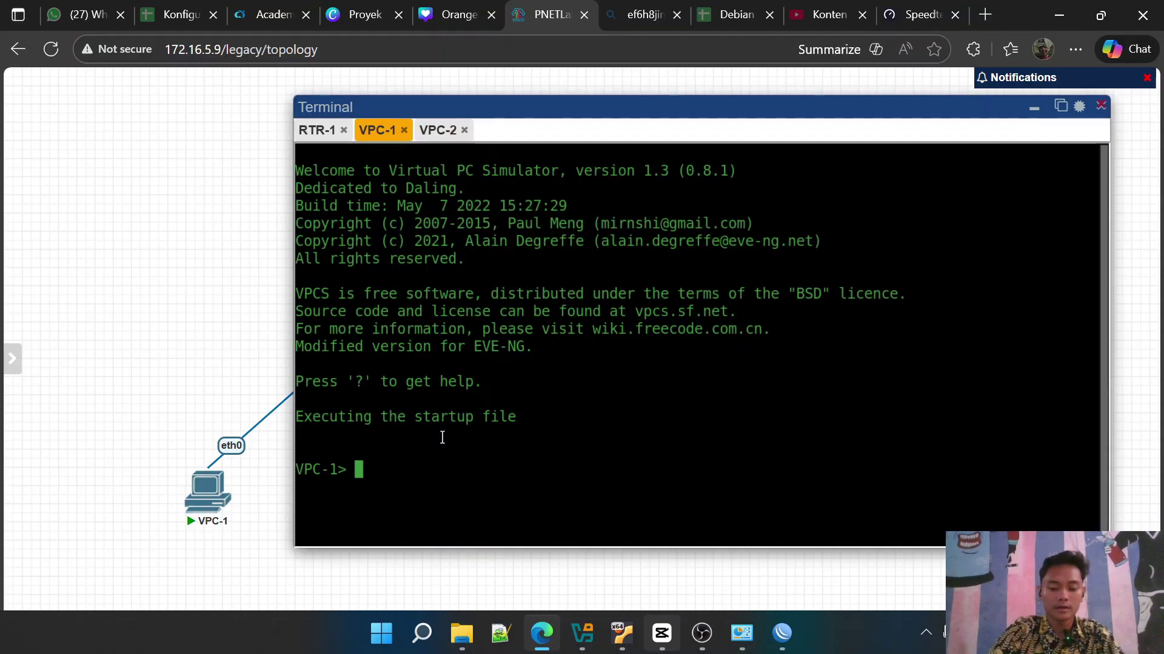
text(ip dhcp)
key(Return)
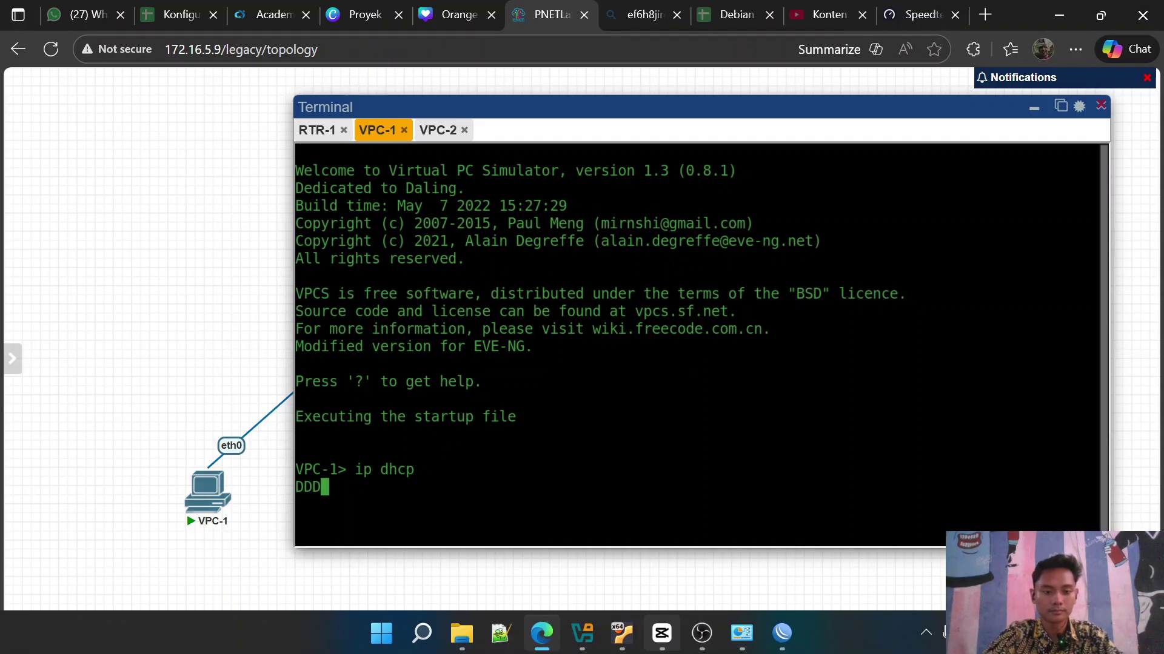
Request an address on VPC-2 from its console with "ip dhcp"
click(439, 130)
text(ip dh)
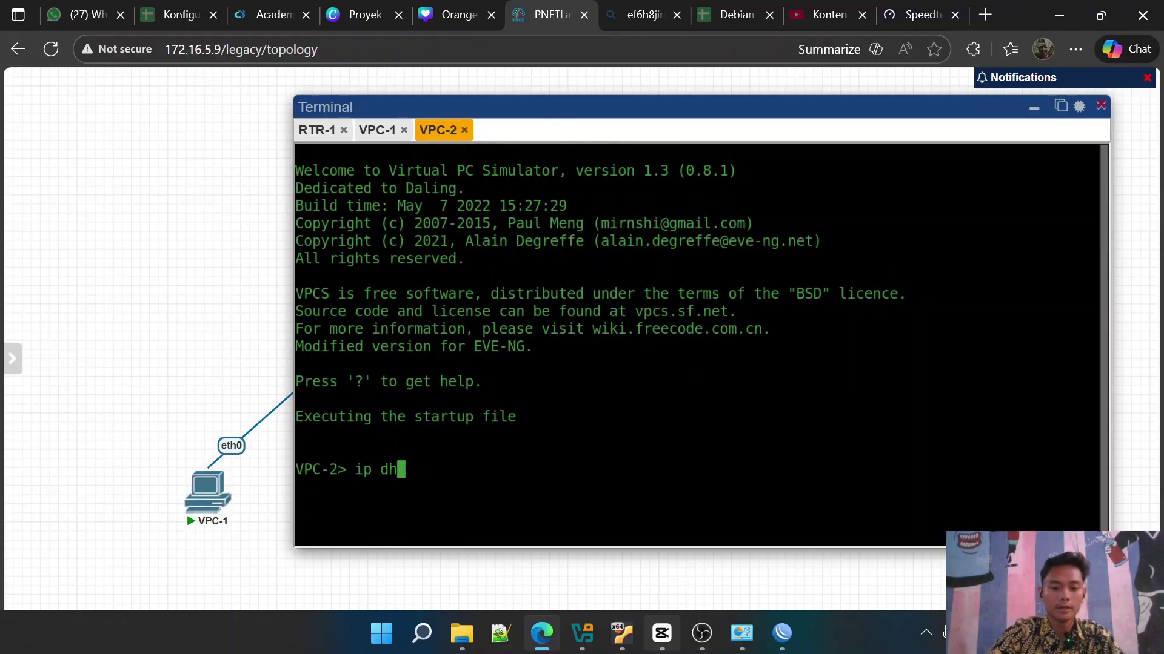
text(cp)
key(Return)
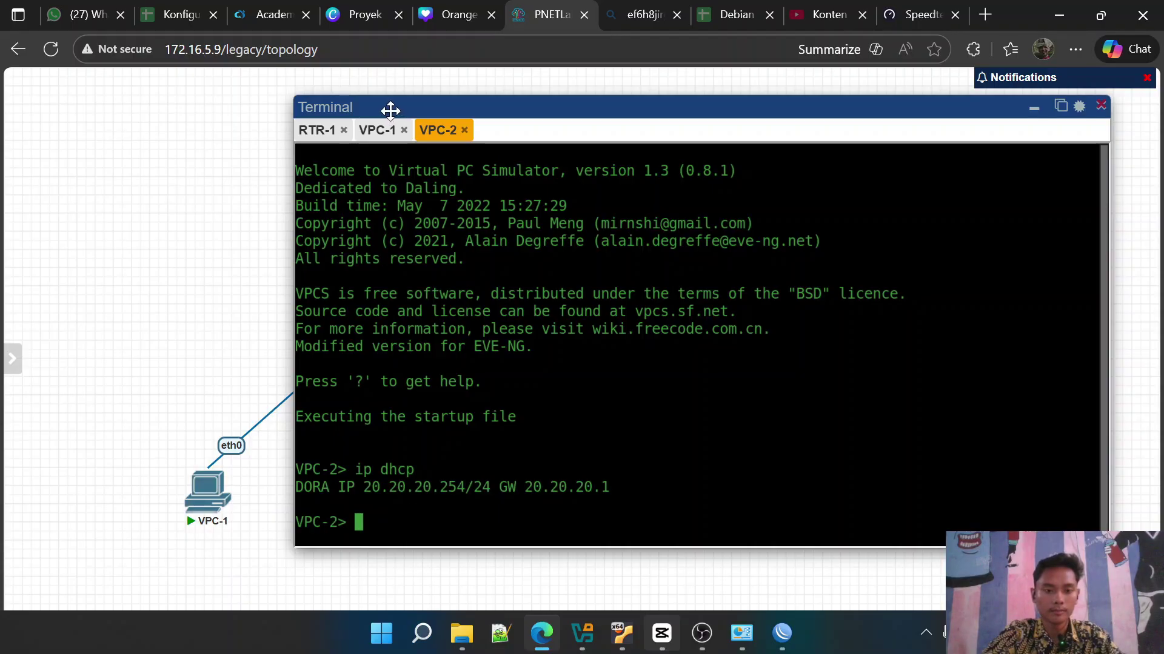
Repeat the "ip dhcp" request on VPC-1, minimize the terminal, and move the VPC-2 node below RTR-1 in the topology
click(382, 130)
key(Up)
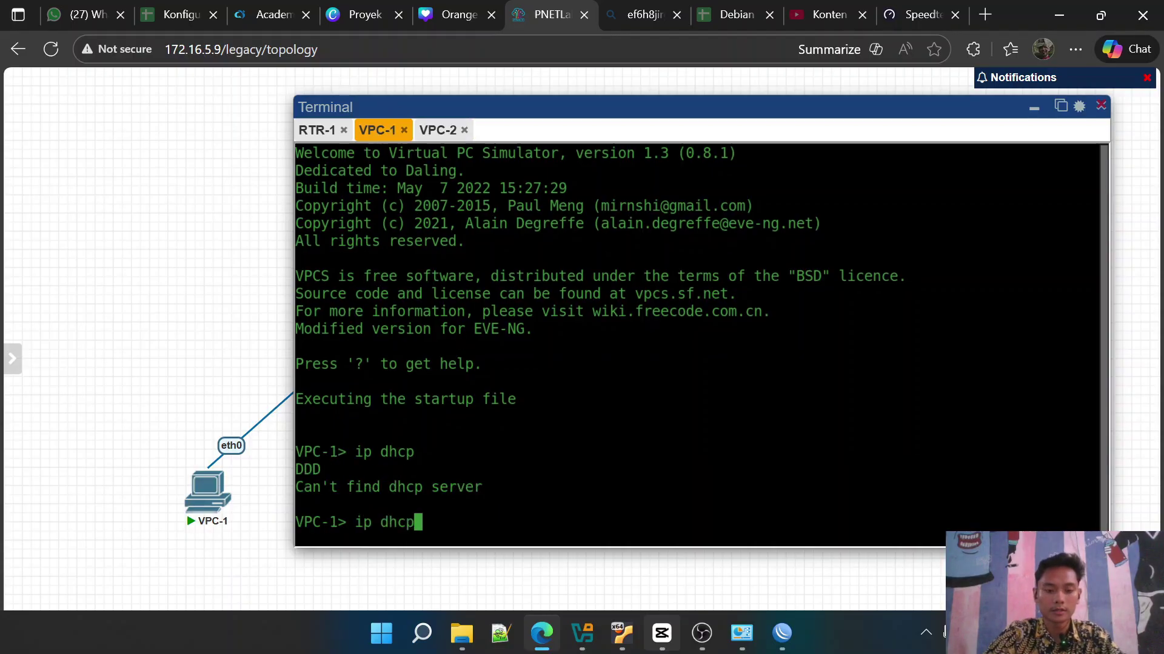
key(Return)
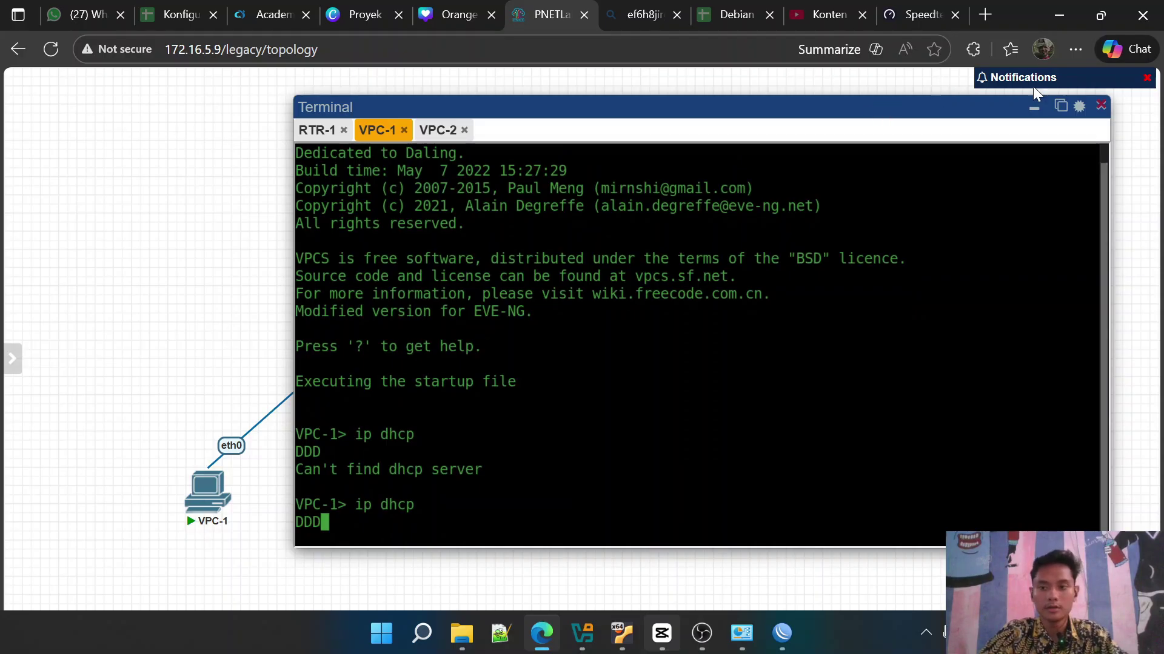
click(1034, 108)
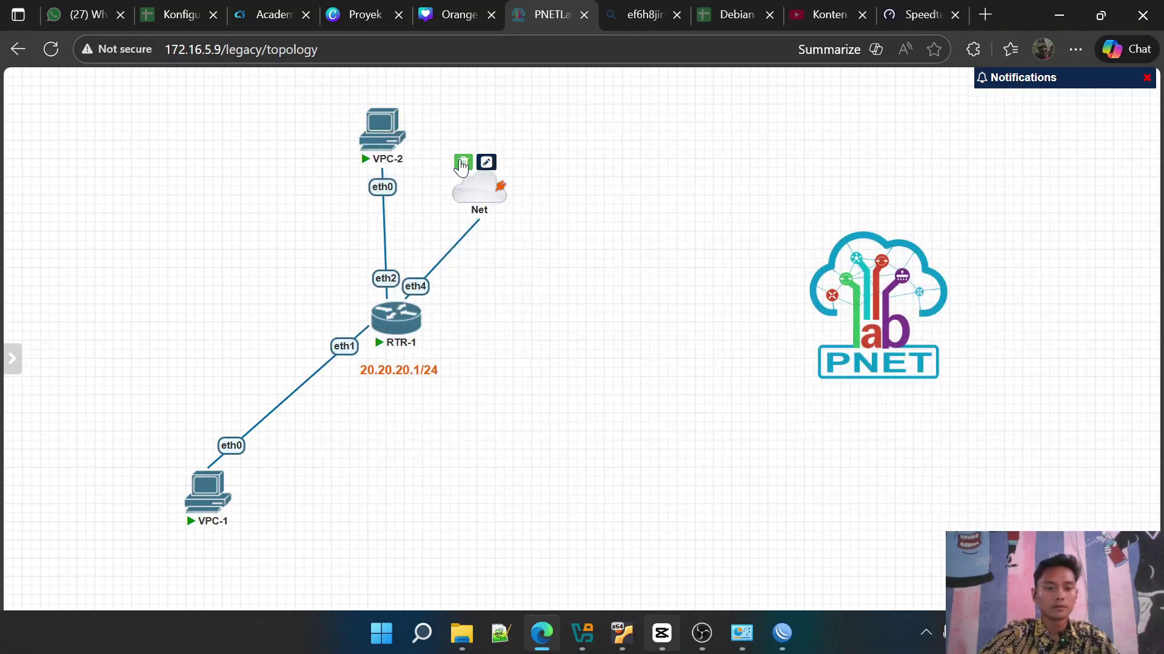
drag(383, 138, 492, 509)
Switch to WinBox and examine the bridge configuration on RTR-1
mouse_move(788, 647)
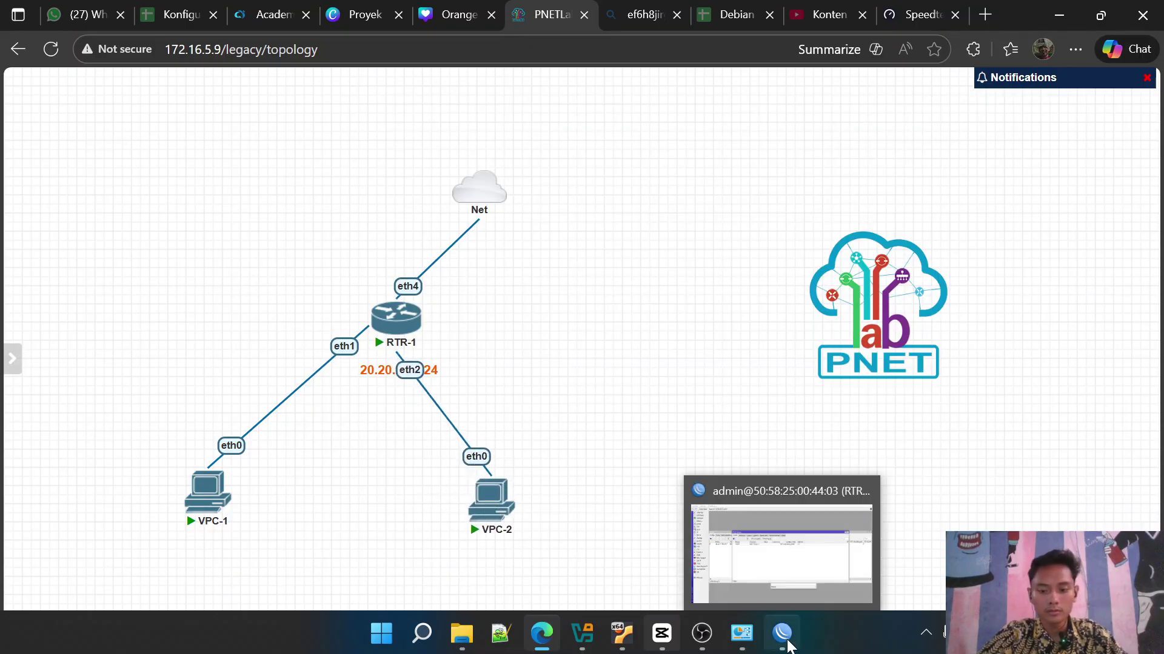
click(790, 546)
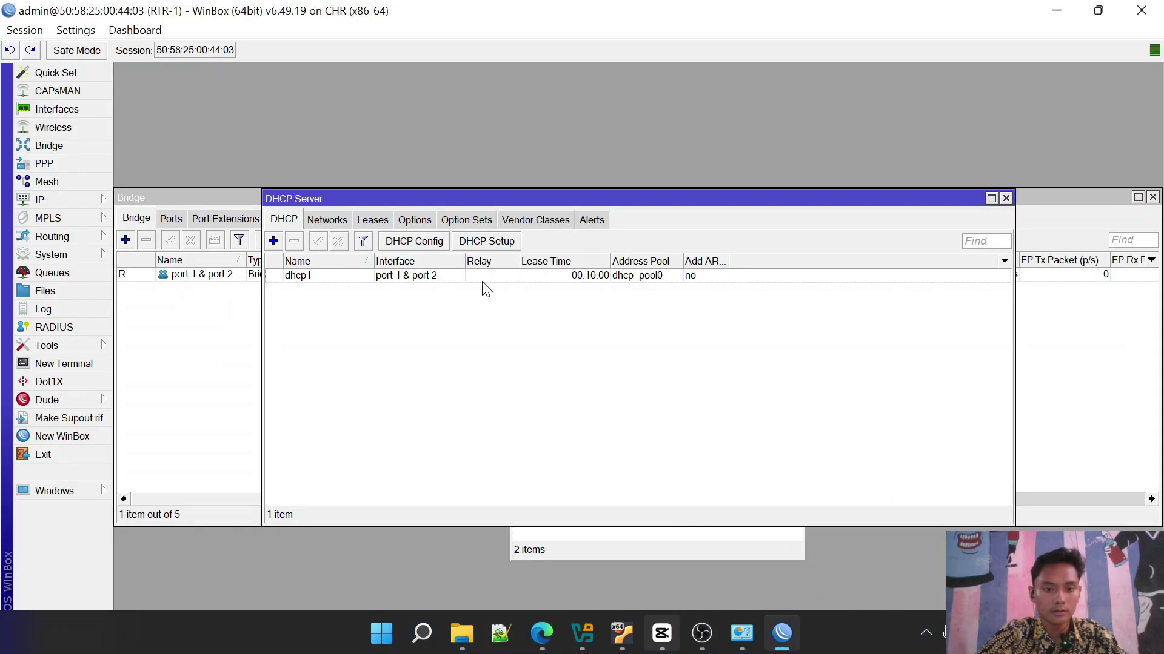
click(54, 150)
click(953, 22)
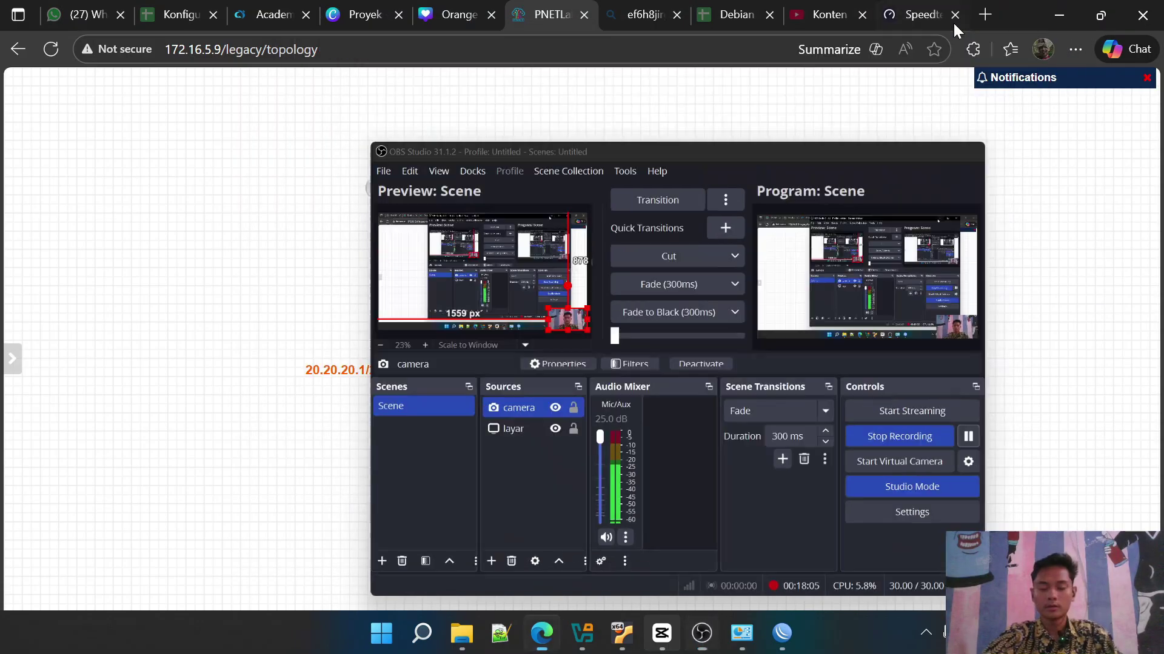
Position the new VPC node below RTR-2 in the topology and start both RTR-2 and the VPC
drag(598, 484, 653, 422)
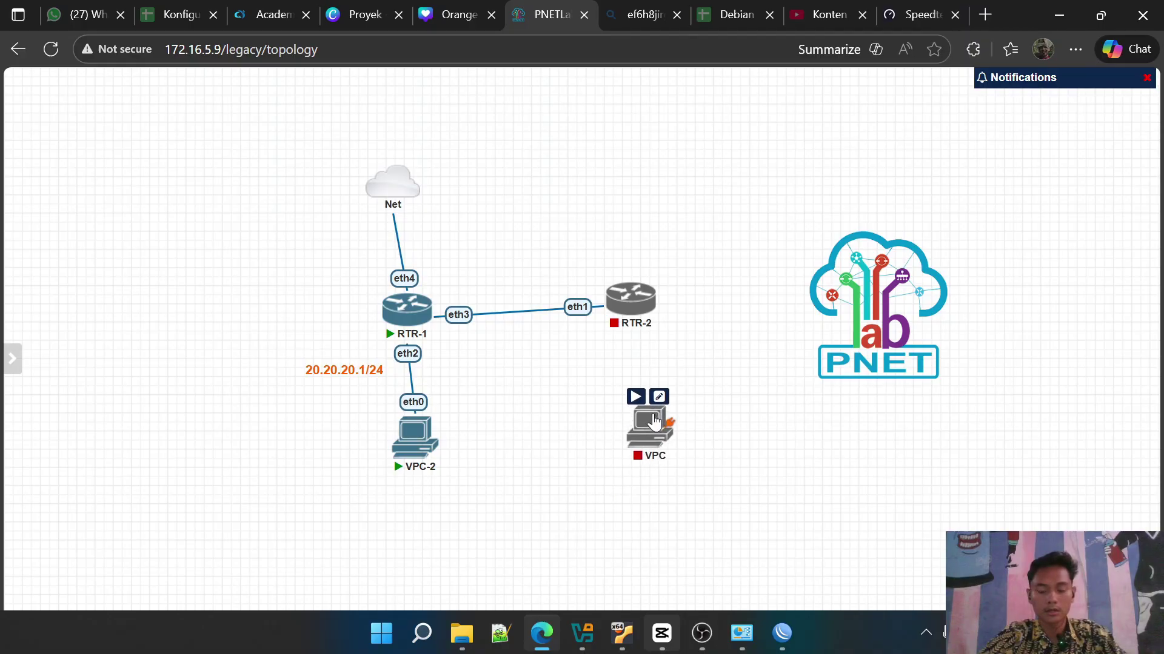
click(616, 274)
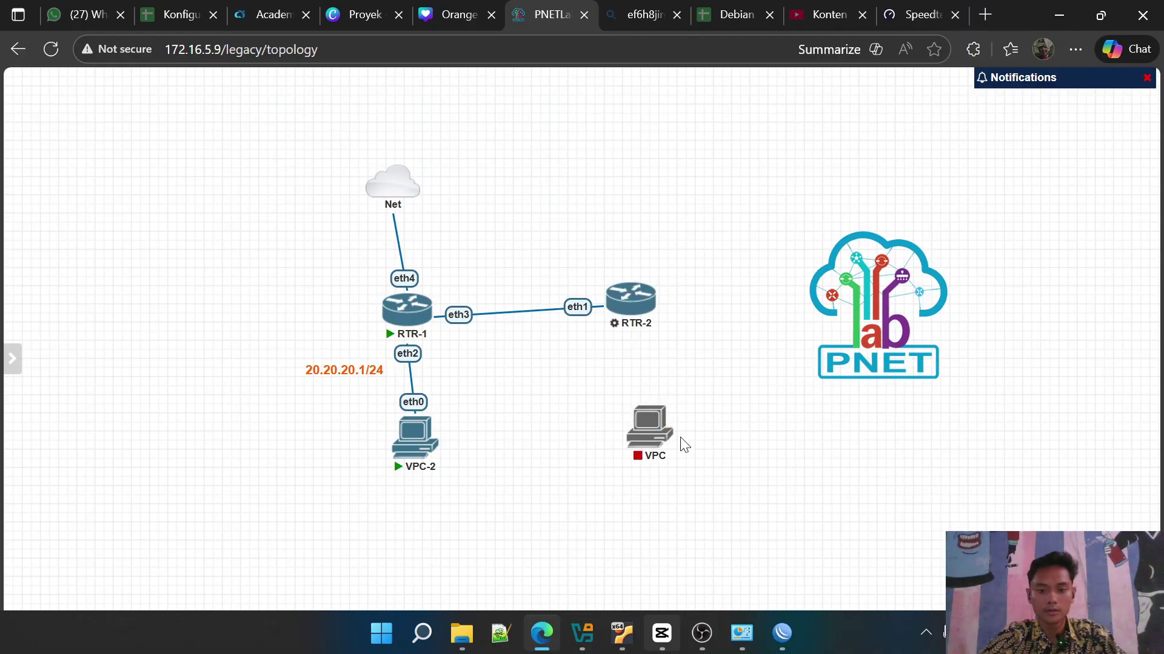
click(635, 397)
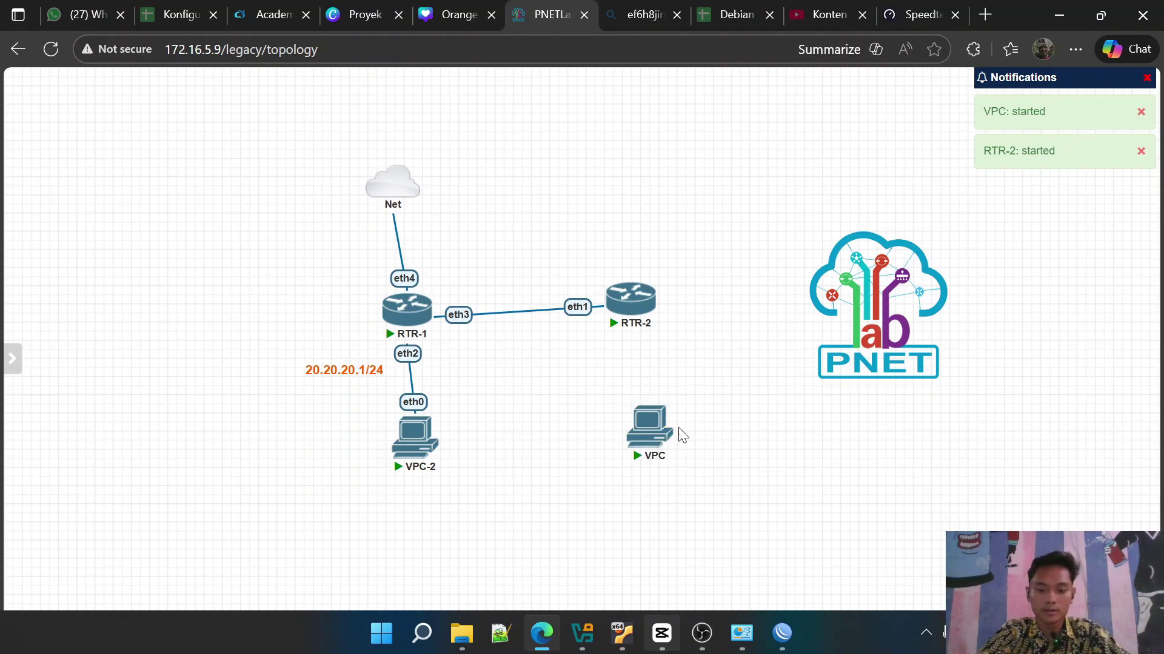
Connect the new VPC's eth0 interface to RTR-2's eth2 interface and save the connection
drag(671, 414, 634, 296)
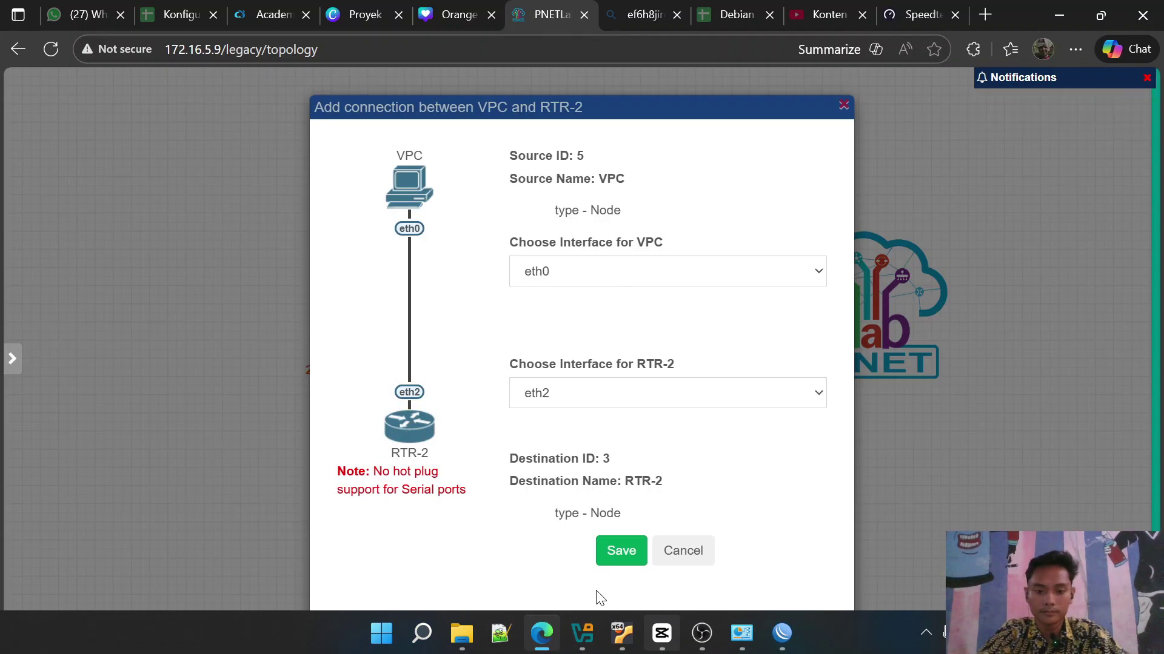
click(613, 553)
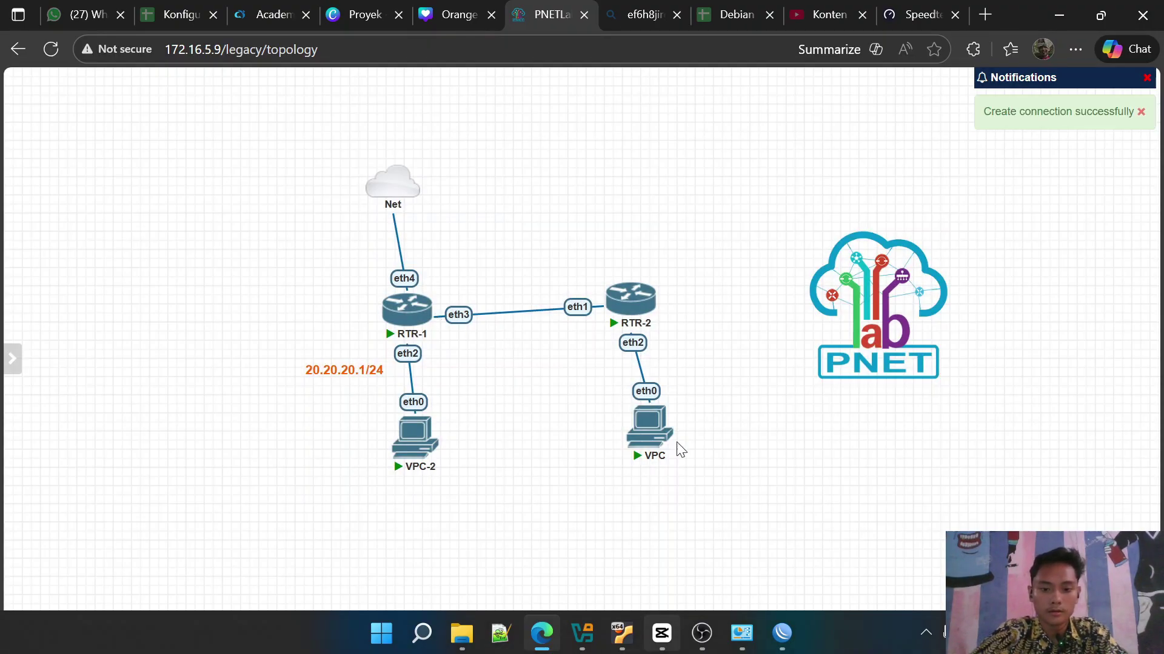
mouse_move(643, 420)
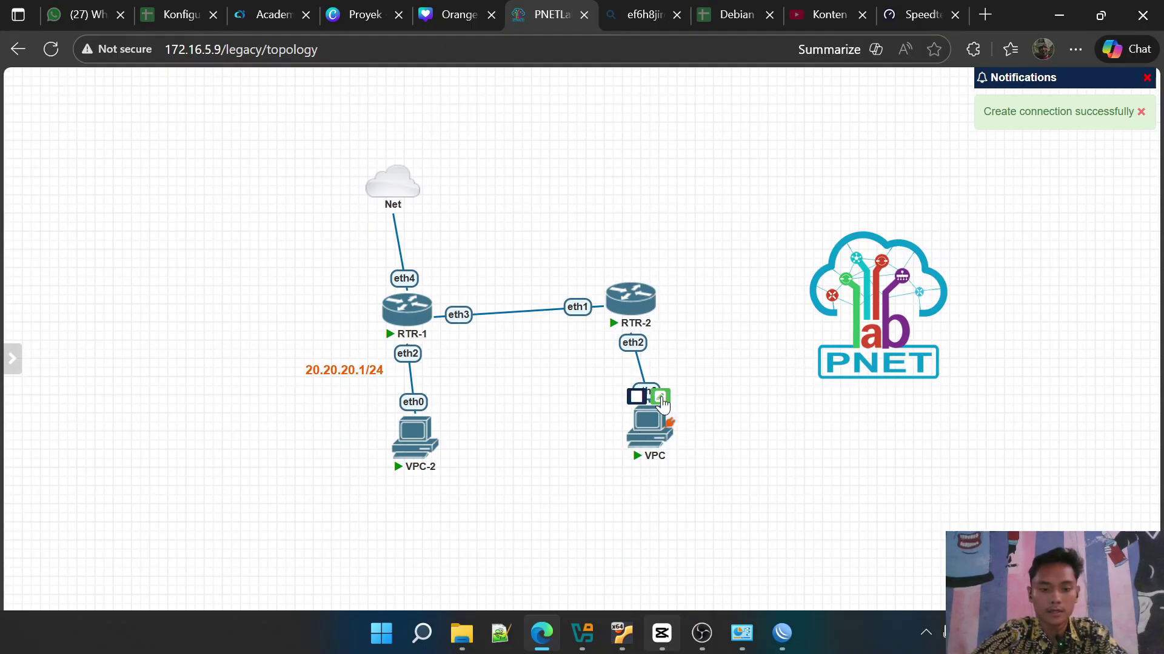
mouse_move(403, 324)
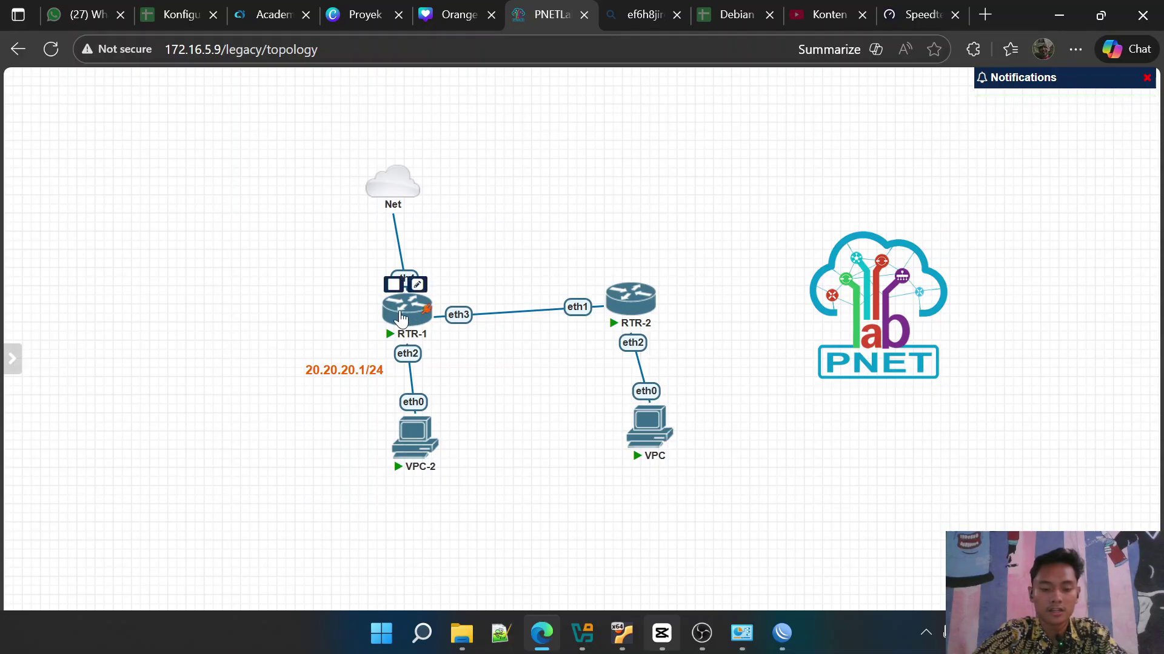
mouse_move(660, 471)
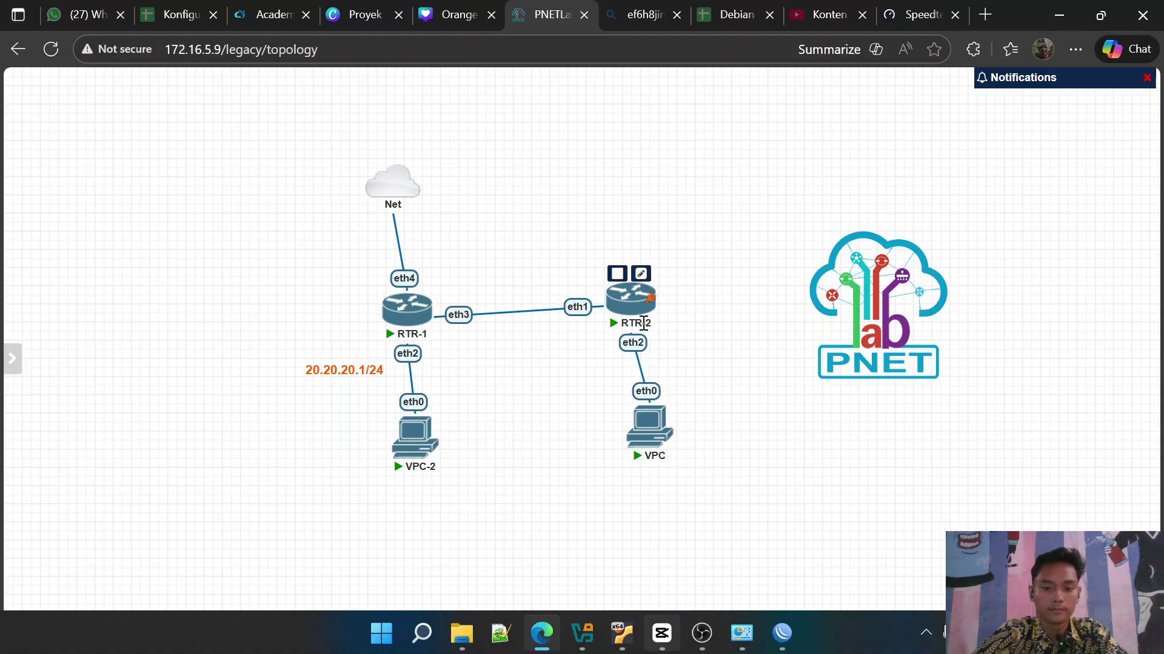
Reconnect RTR-2's console session and log in as admin, declining the software license display and skipping the password change
click(632, 308)
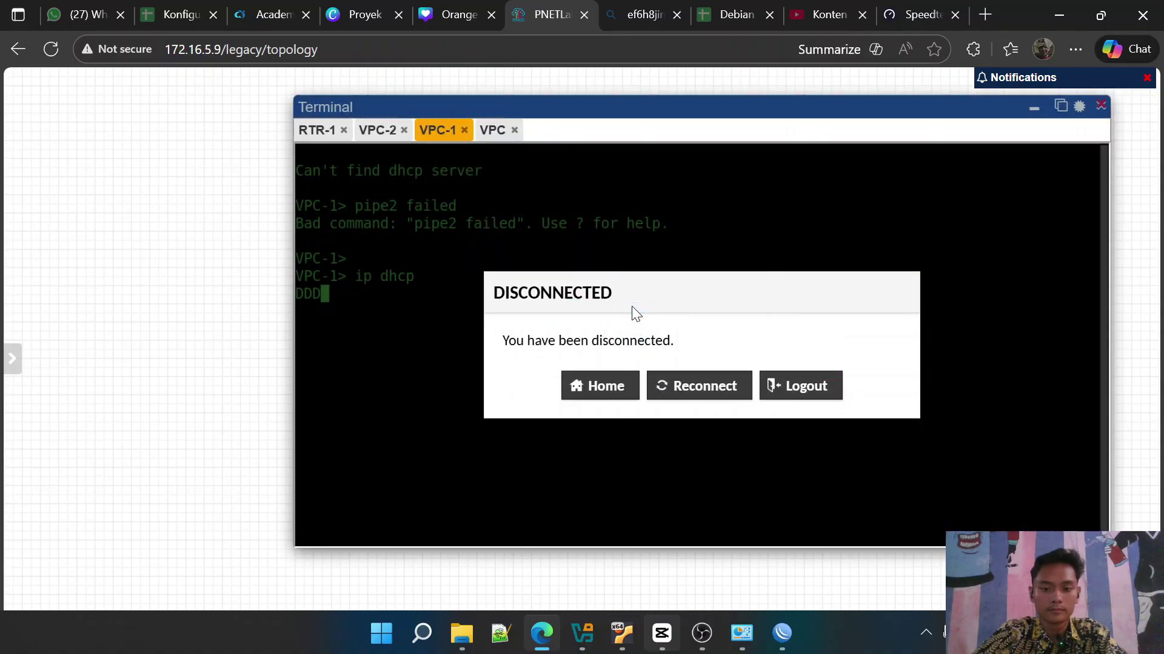
click(677, 379)
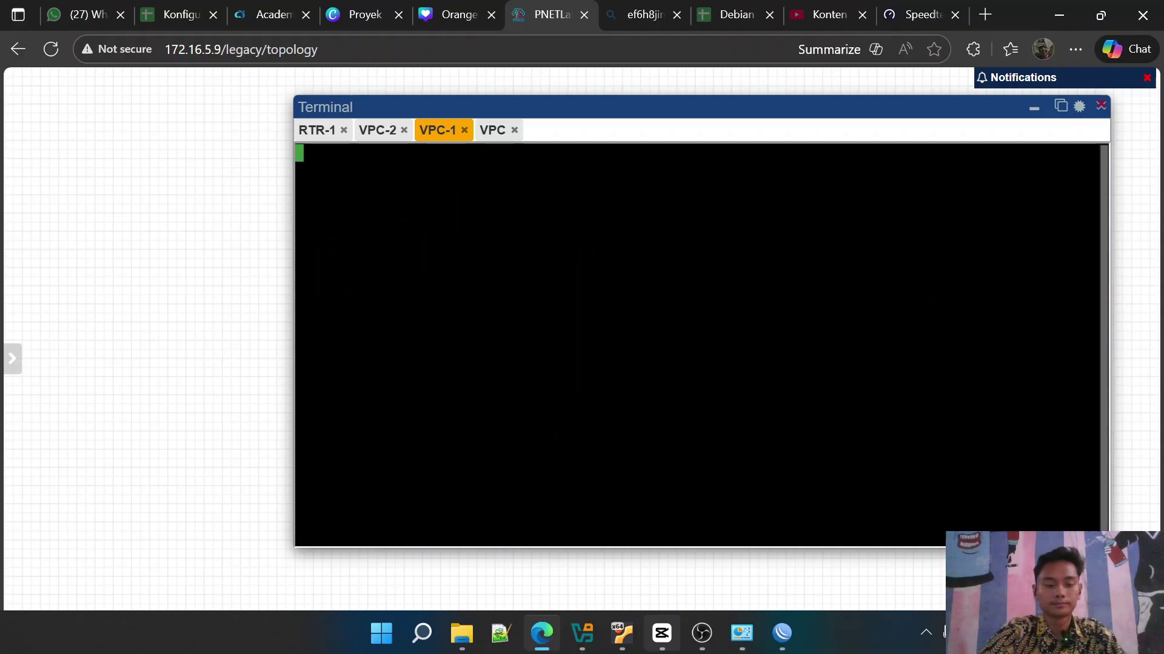
key(Return)
text(ADMIN)
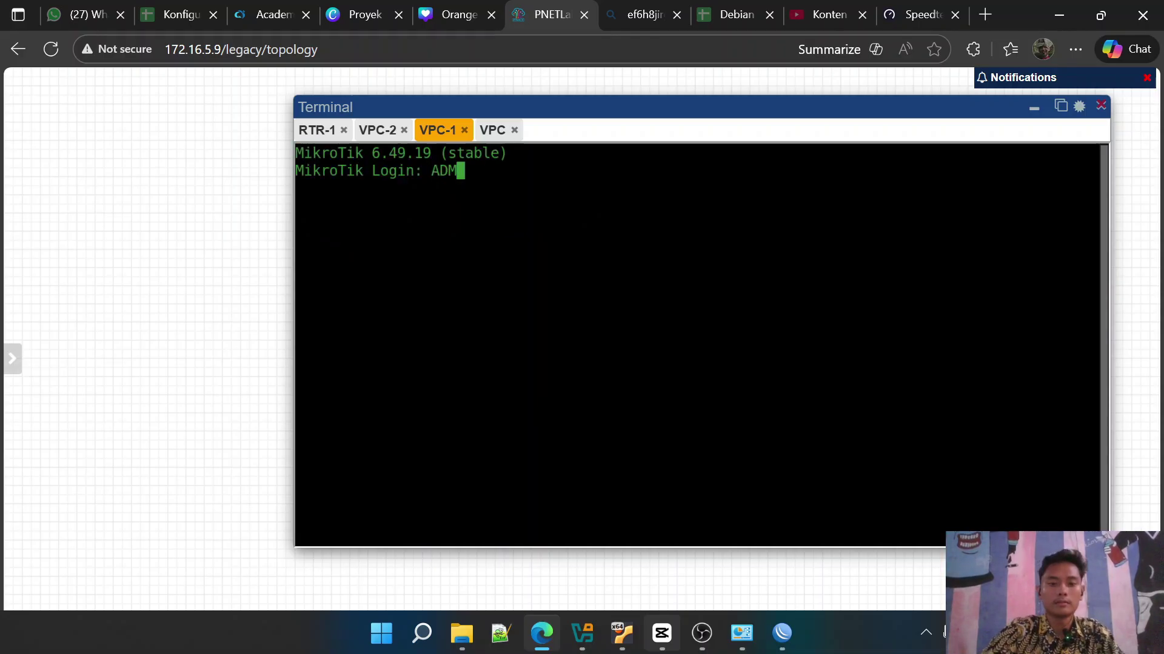
key(BackSpace)
key(BackSpace)
key(BackSpace)
key(BackSpace)
key(BackSpace)
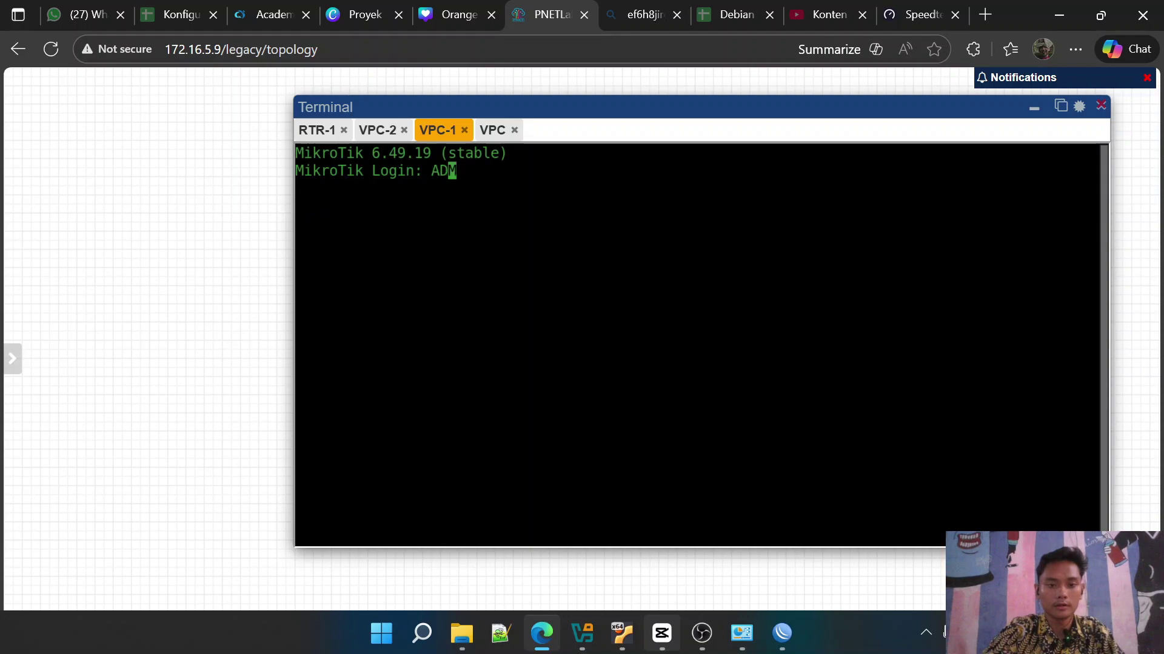
text(admin)
key(Return)
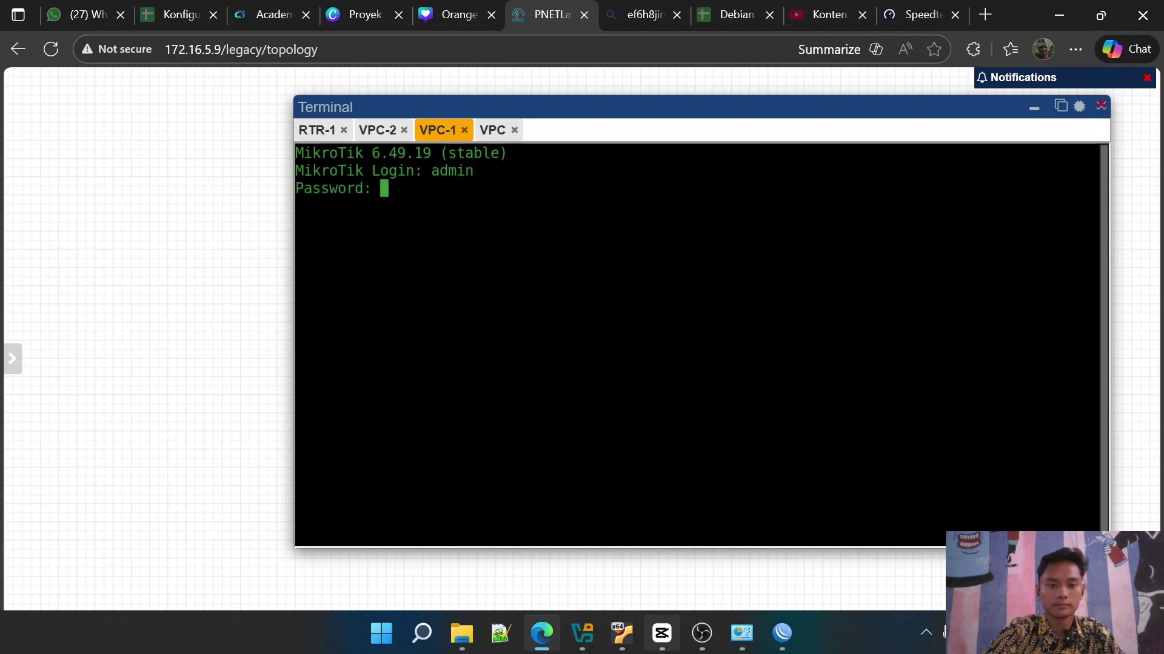
key(Return)
text(n)
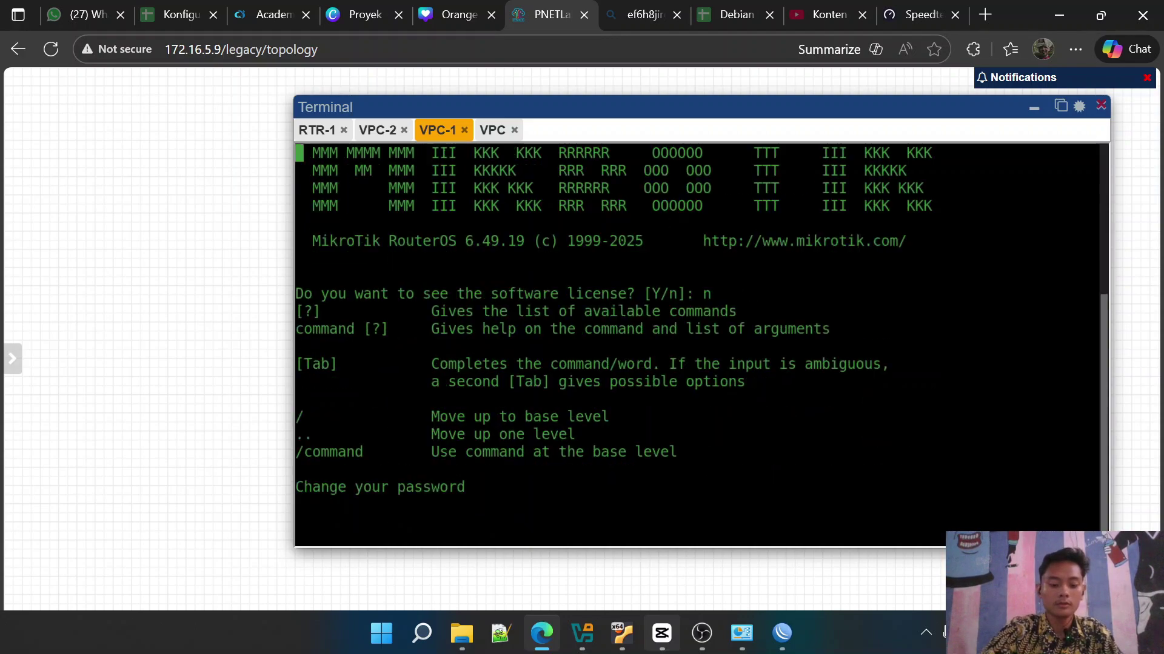
key(ctrl+c)
Set the second router's system identity name to RTR-2 from its console
text(system identity )
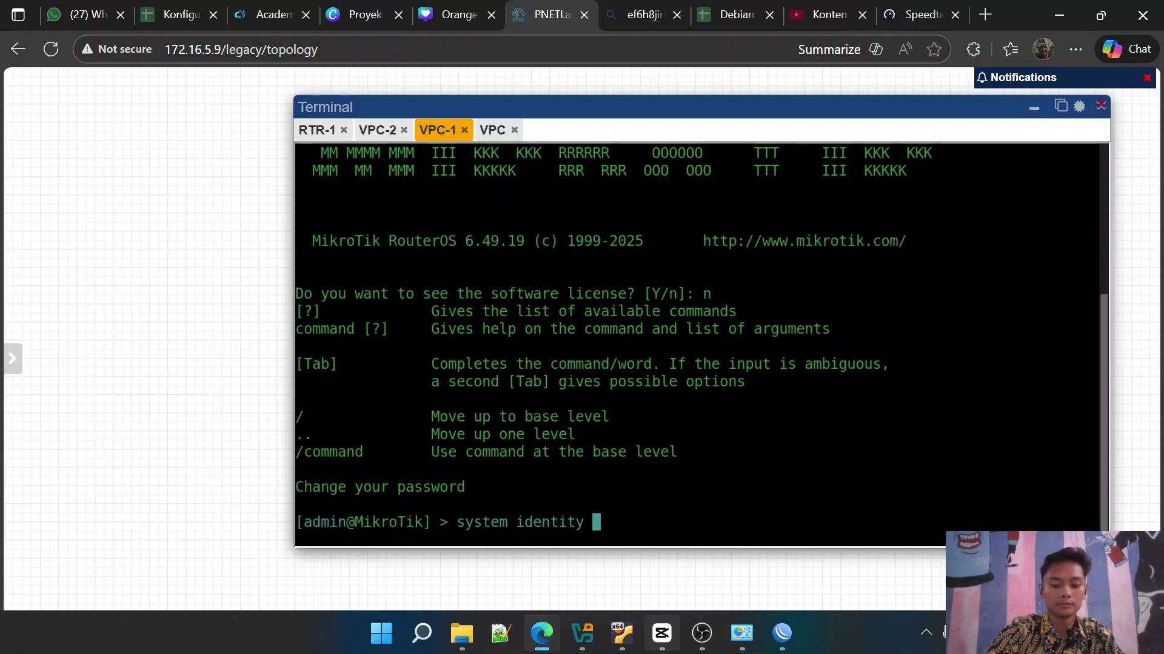
text(set )
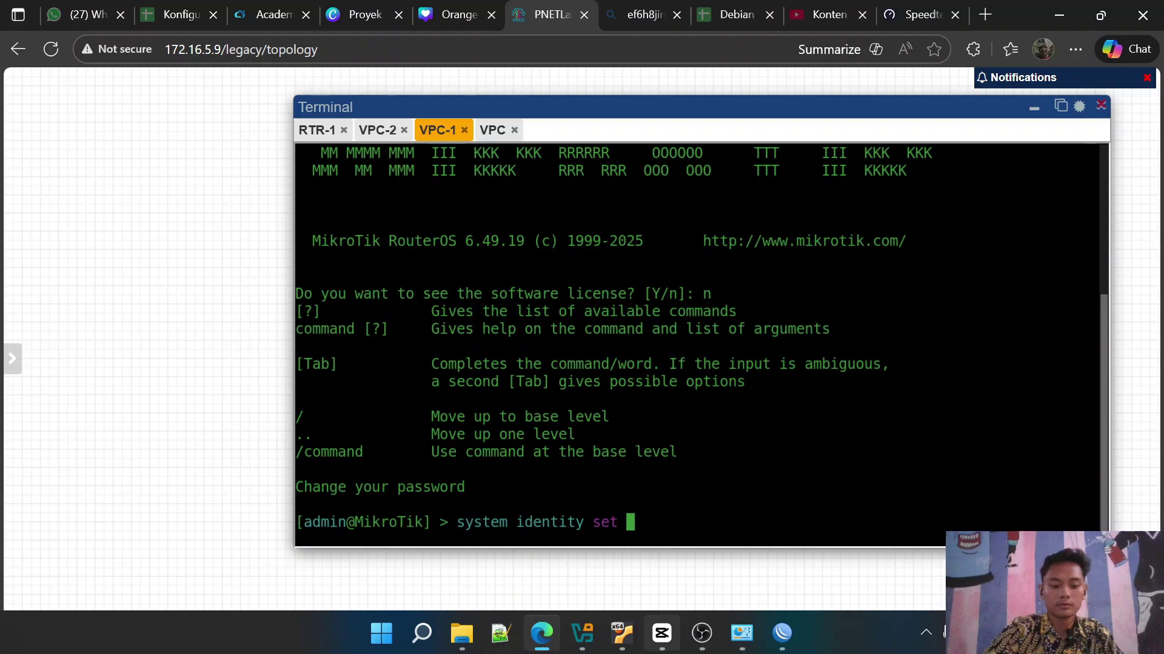
text(name=)
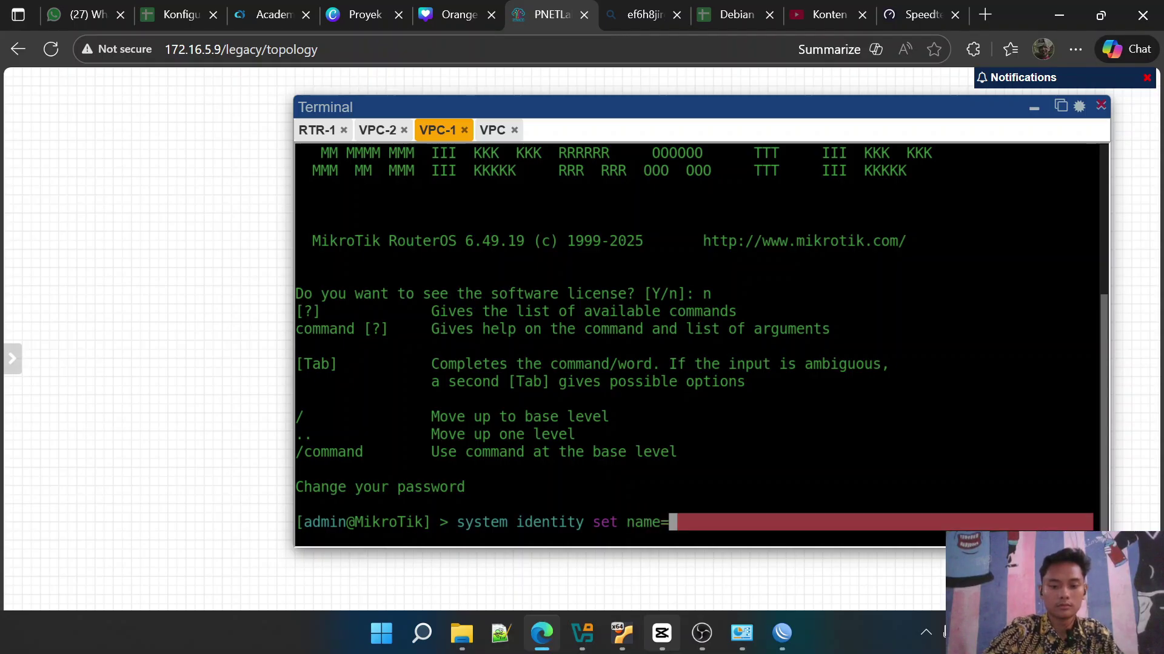
text(RTR-2)
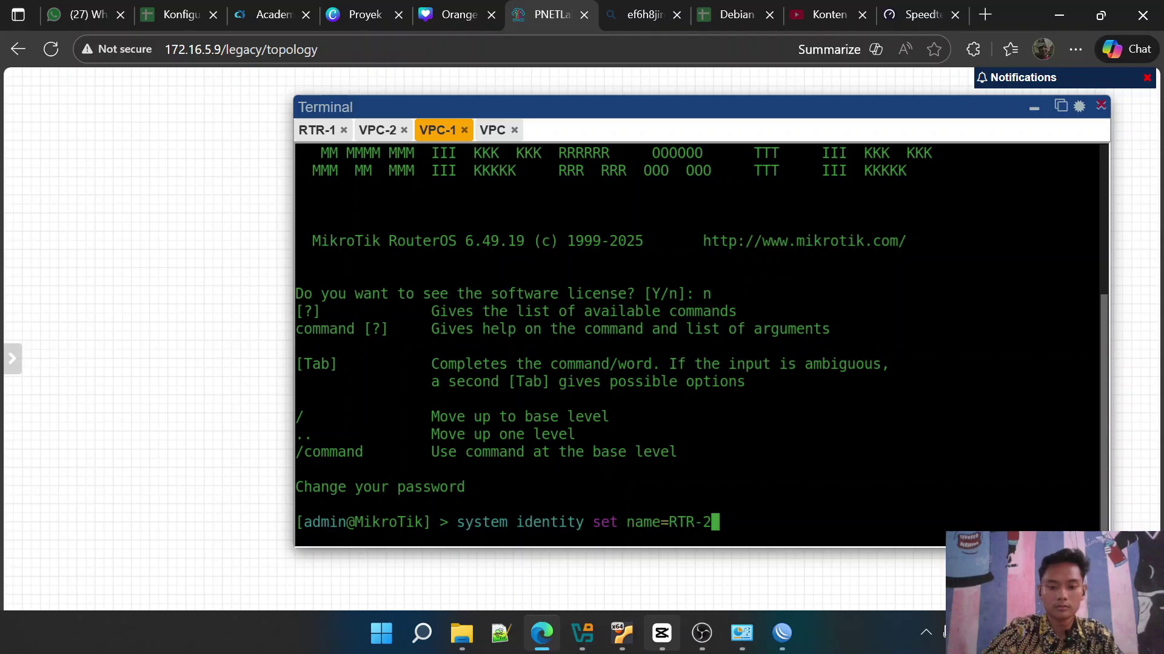
key(Return)
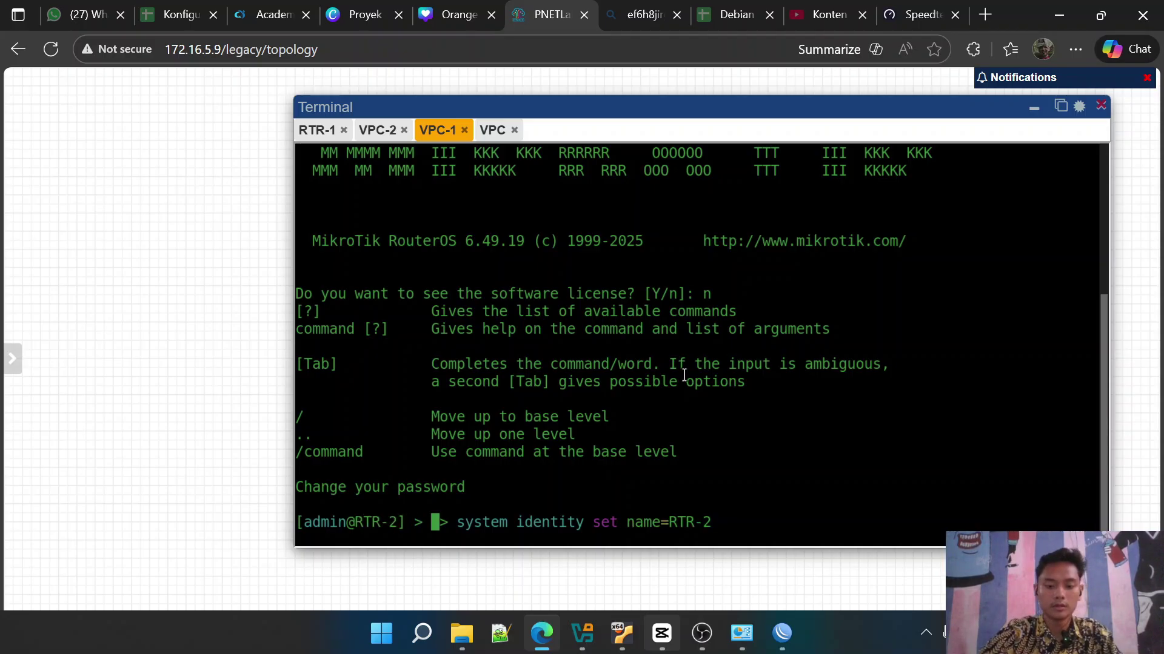
In RTR-1's console, skip the password change and enable RoMON with tool romon set enabled=yes
click(319, 129)
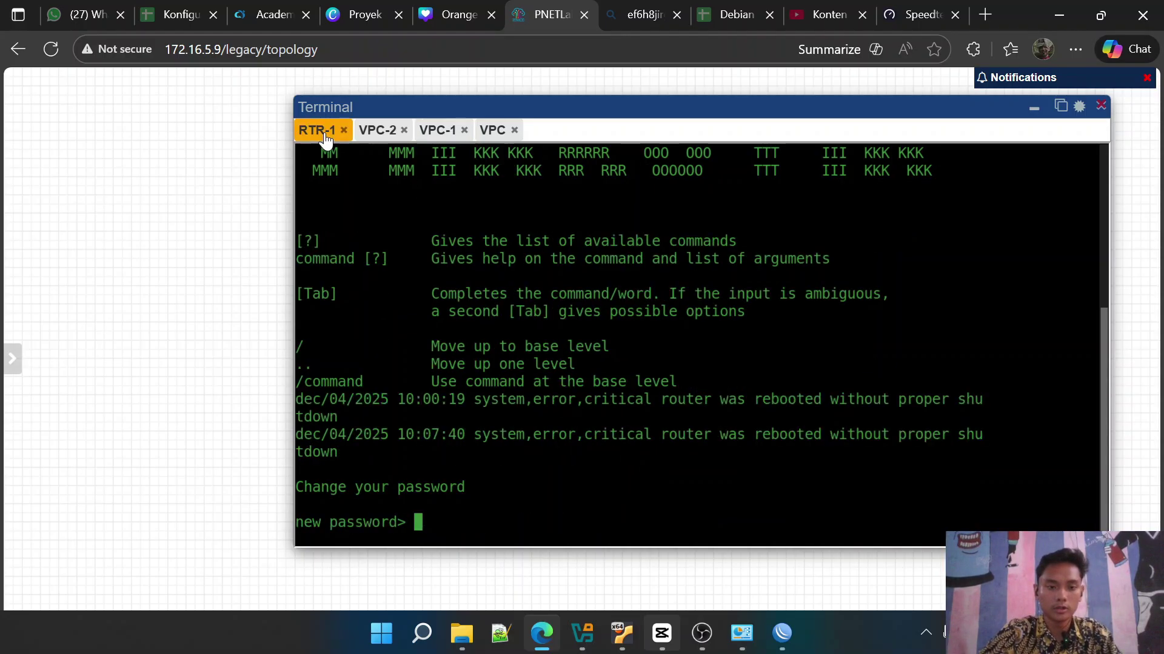
key(ctrl+c)
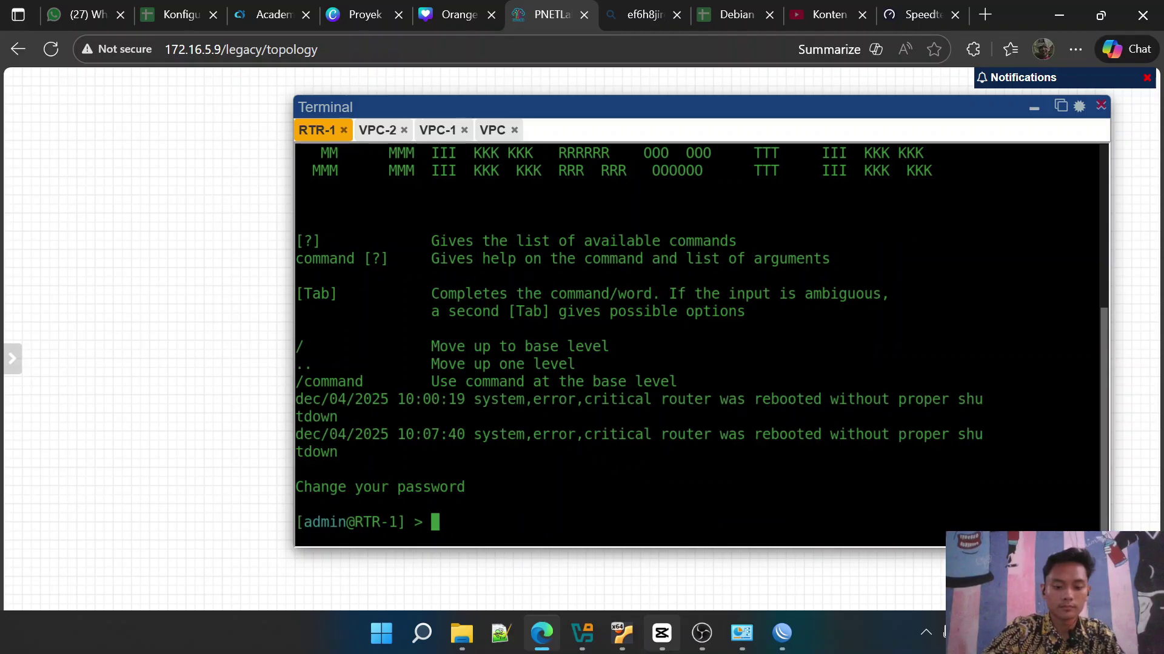
text(TOO)
key(BackSpace)
key(BackSpace)
key(BackSpace)
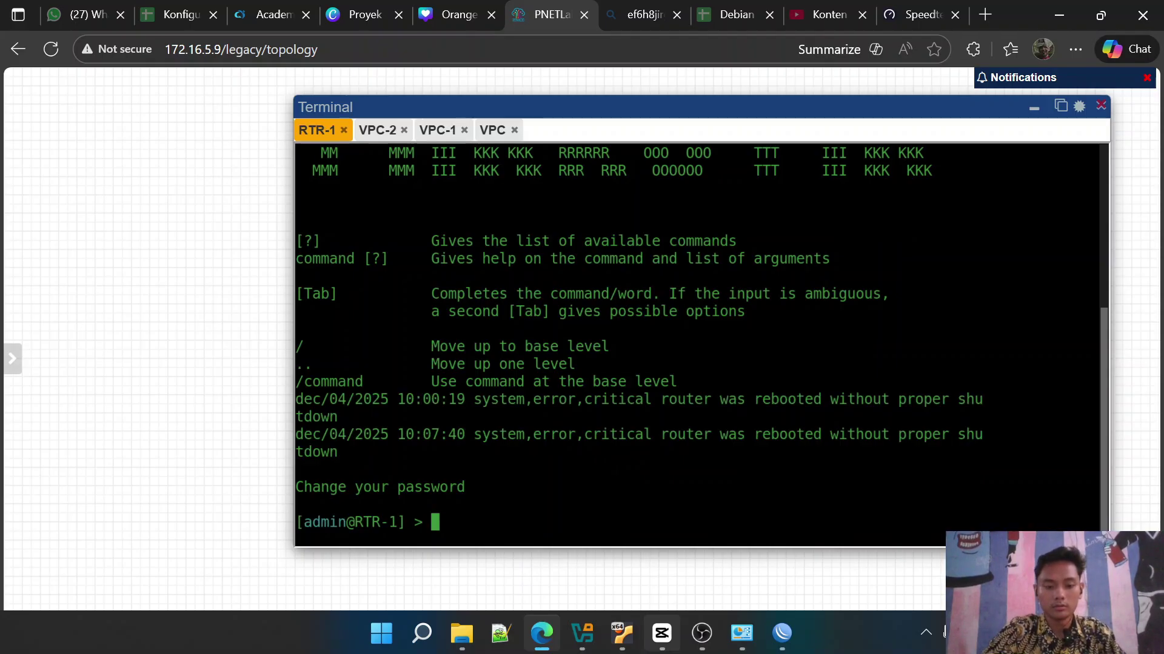
text(tool romon )
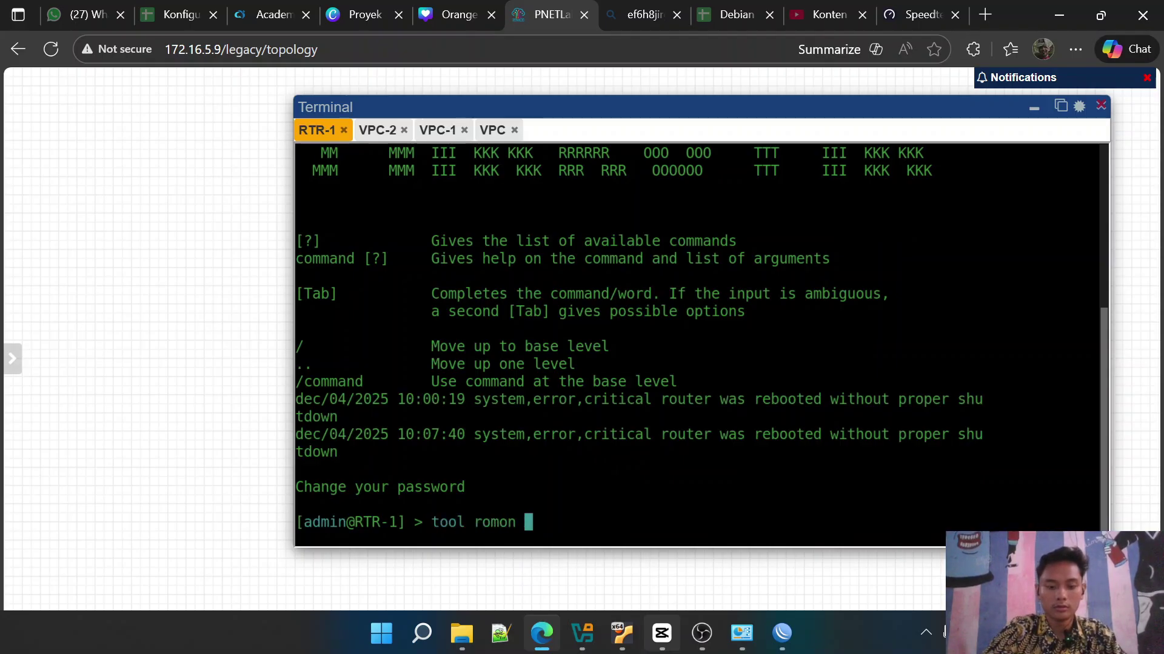
text(set  enabled=)
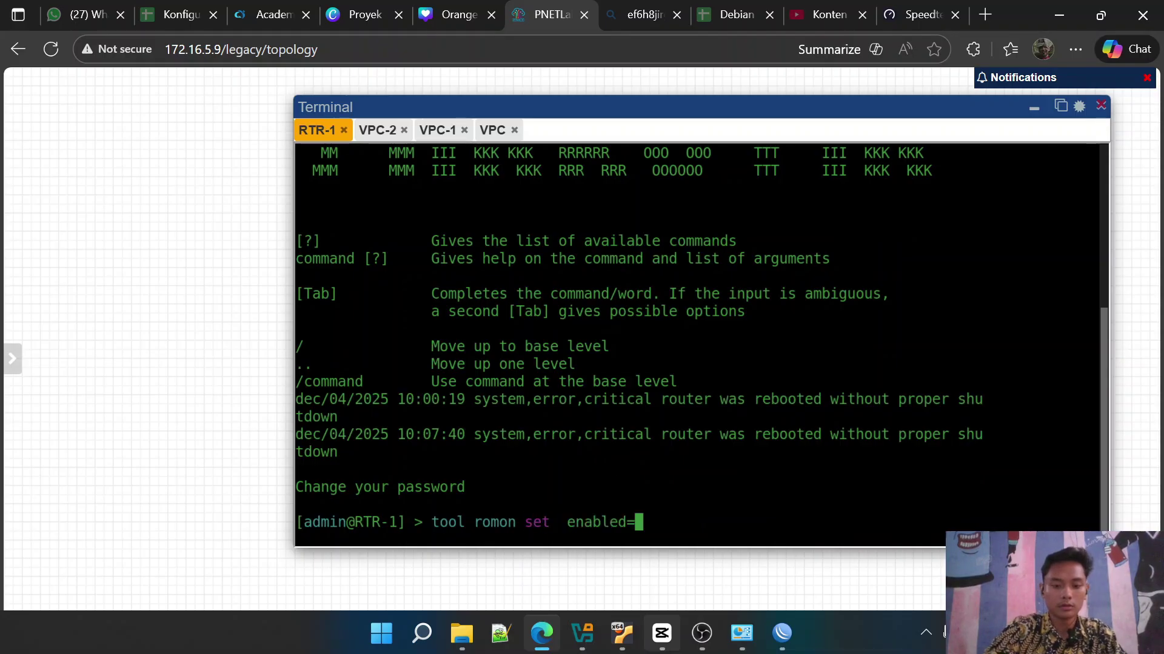
text(yes)
key(Home)
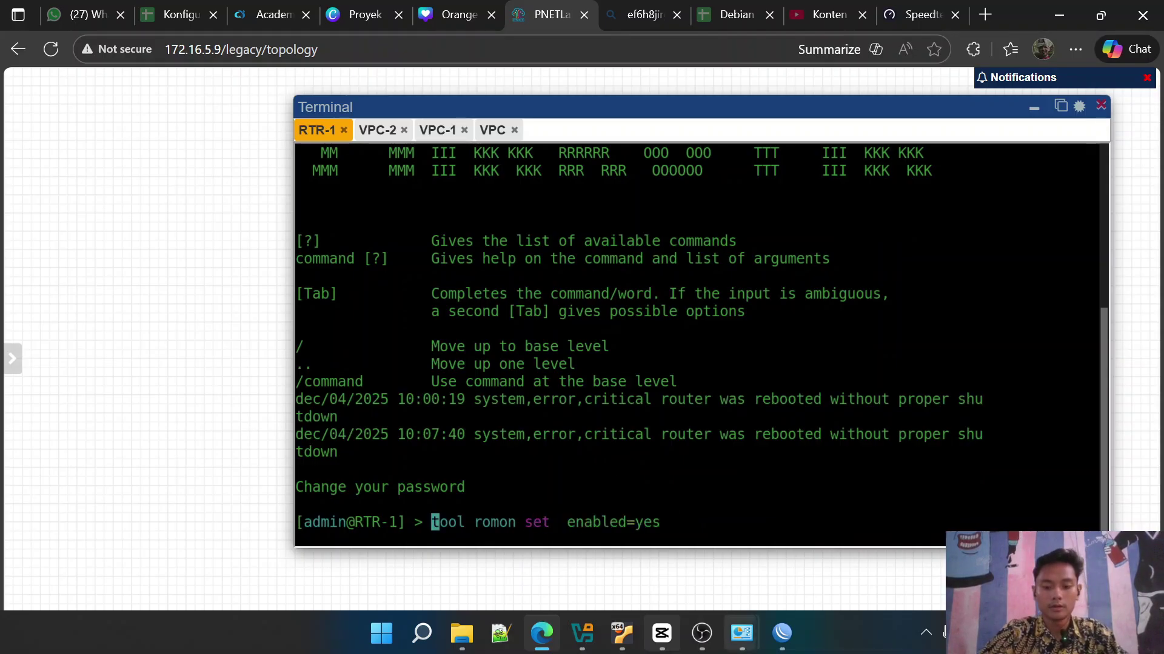
Switch to WinBox, start a new connection window and connect to RoMON using RTR-1 as the agent
click(782, 633)
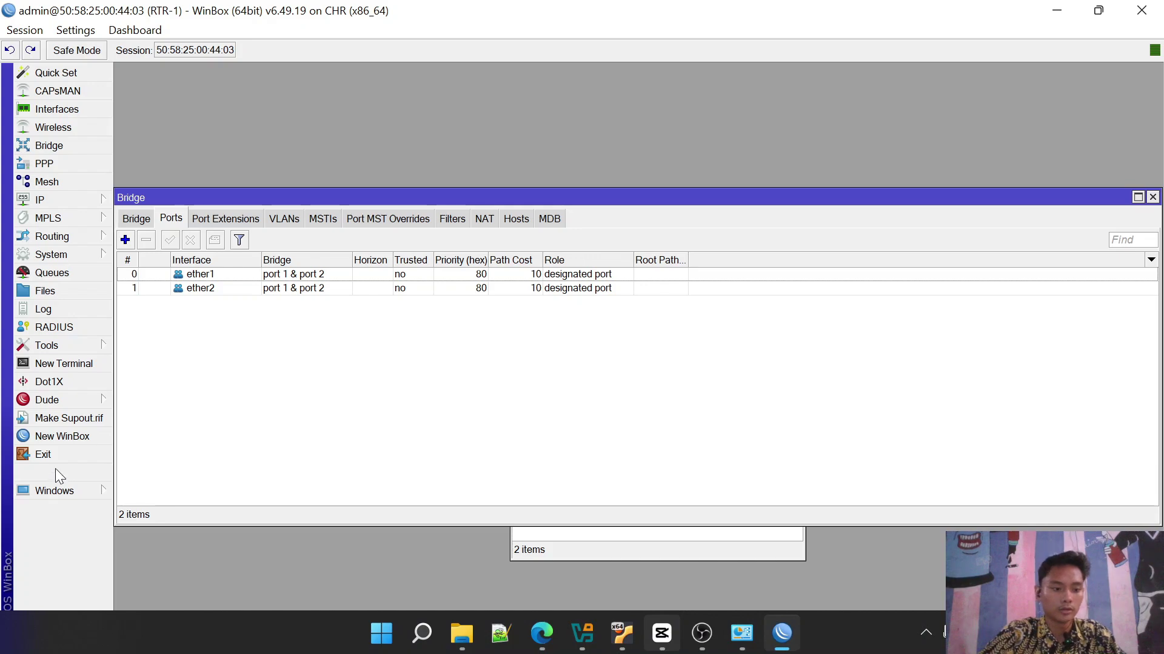
click(50, 441)
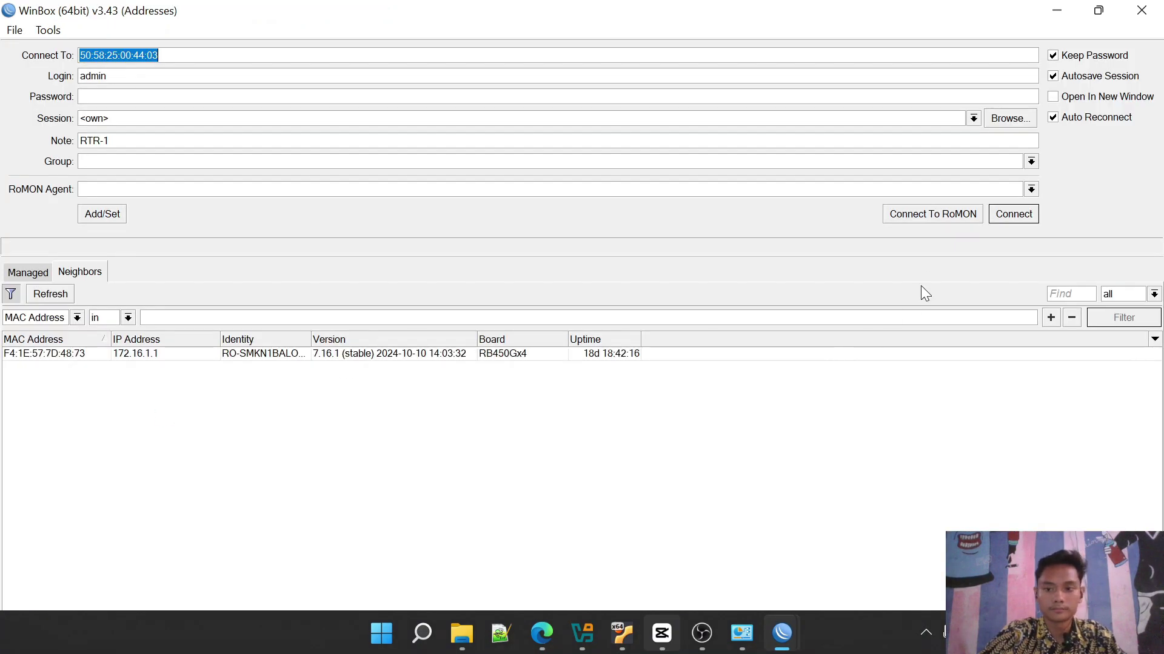
mouse_move(782, 643)
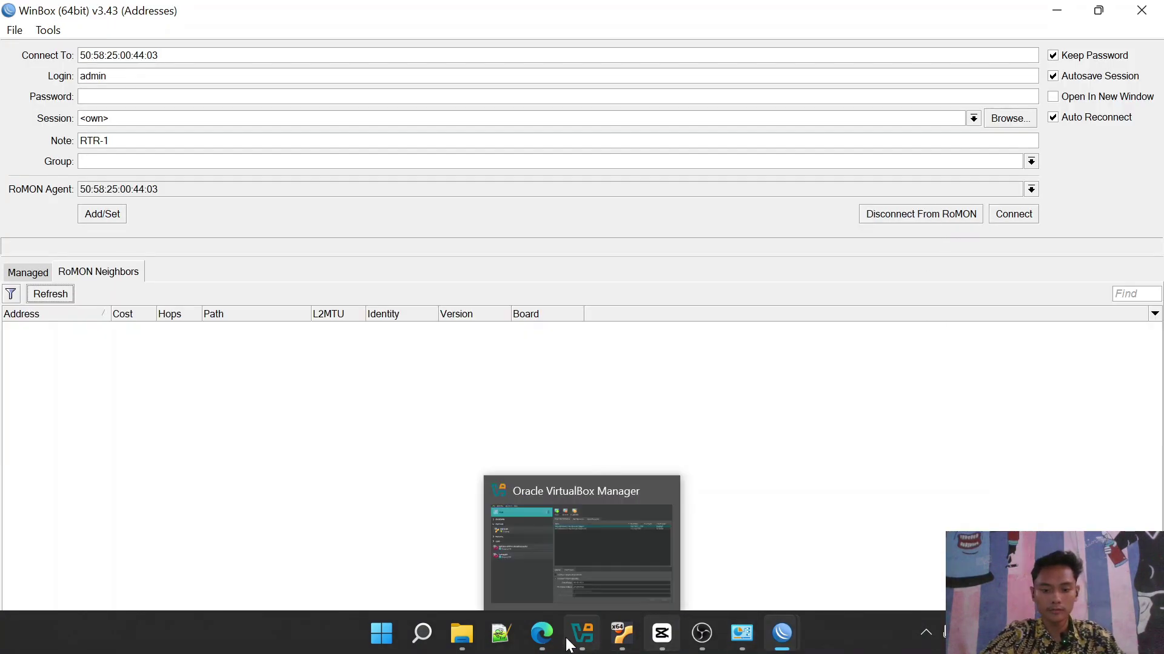
Switch back to the PNETLab topology in Edge and move the RTR-2 node directly above its VPC
click(531, 639)
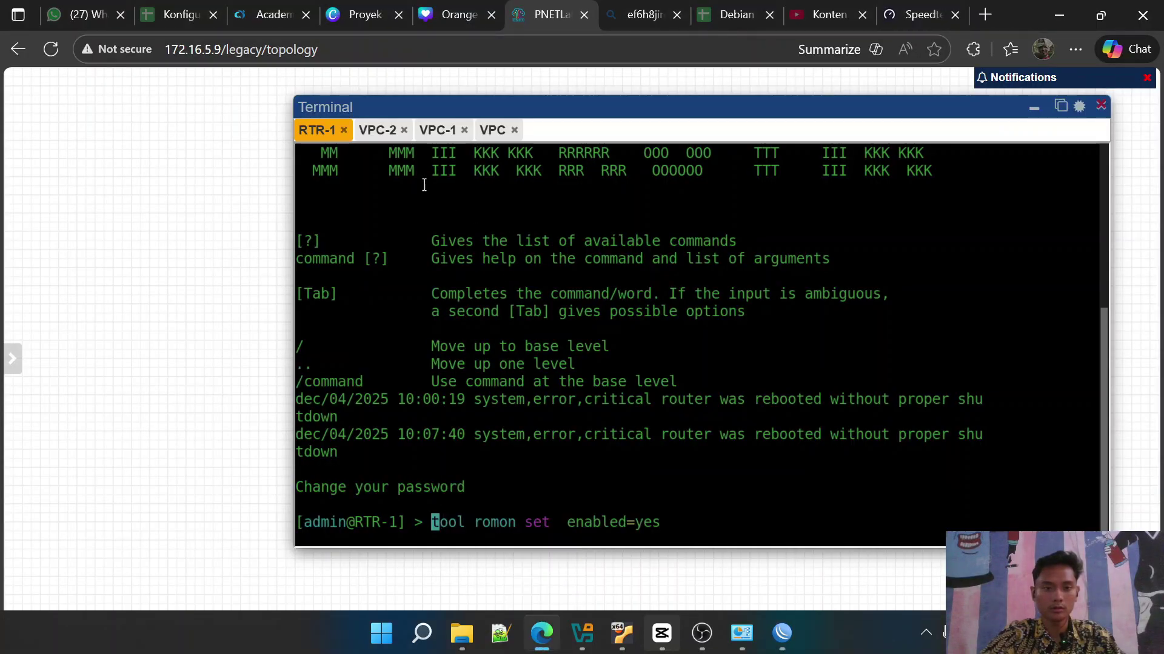
click(1037, 112)
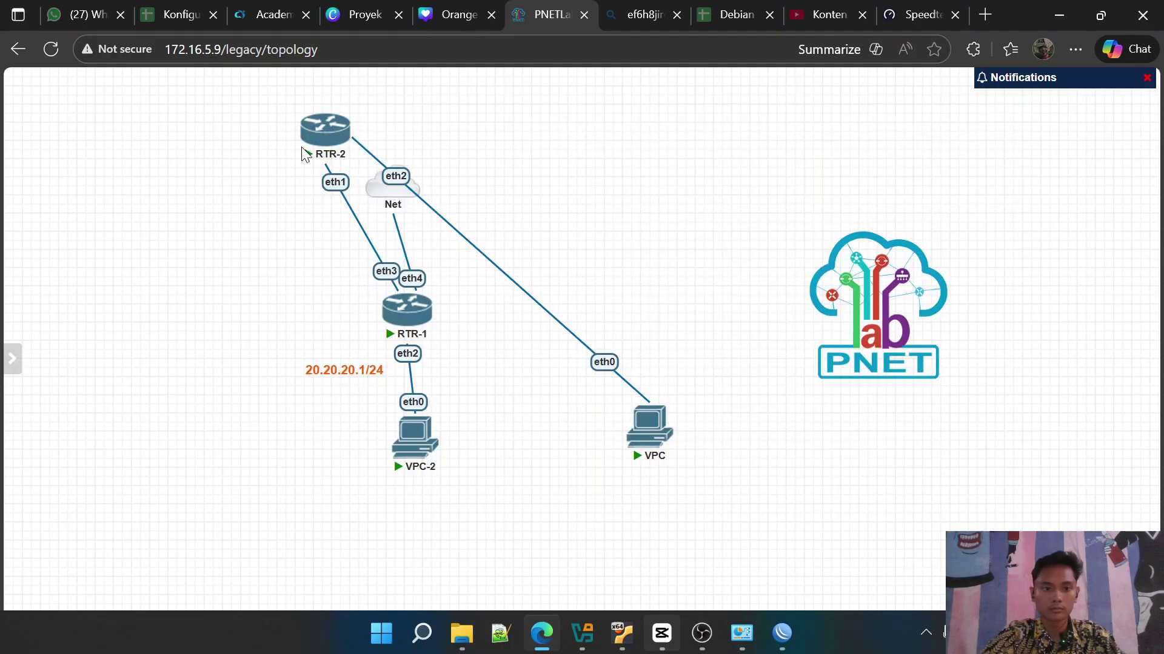
drag(314, 143, 559, 234)
drag(634, 266, 648, 267)
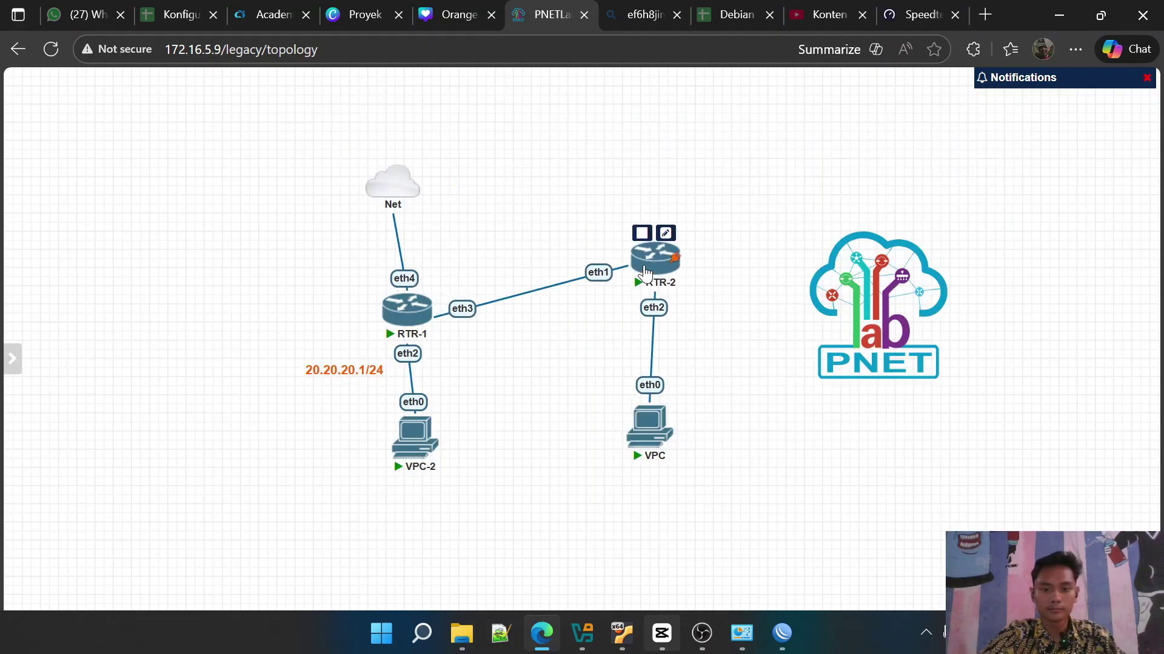
Enable RoMON on RTR-2 from its console with tool romon set enabled=yes
click(648, 262)
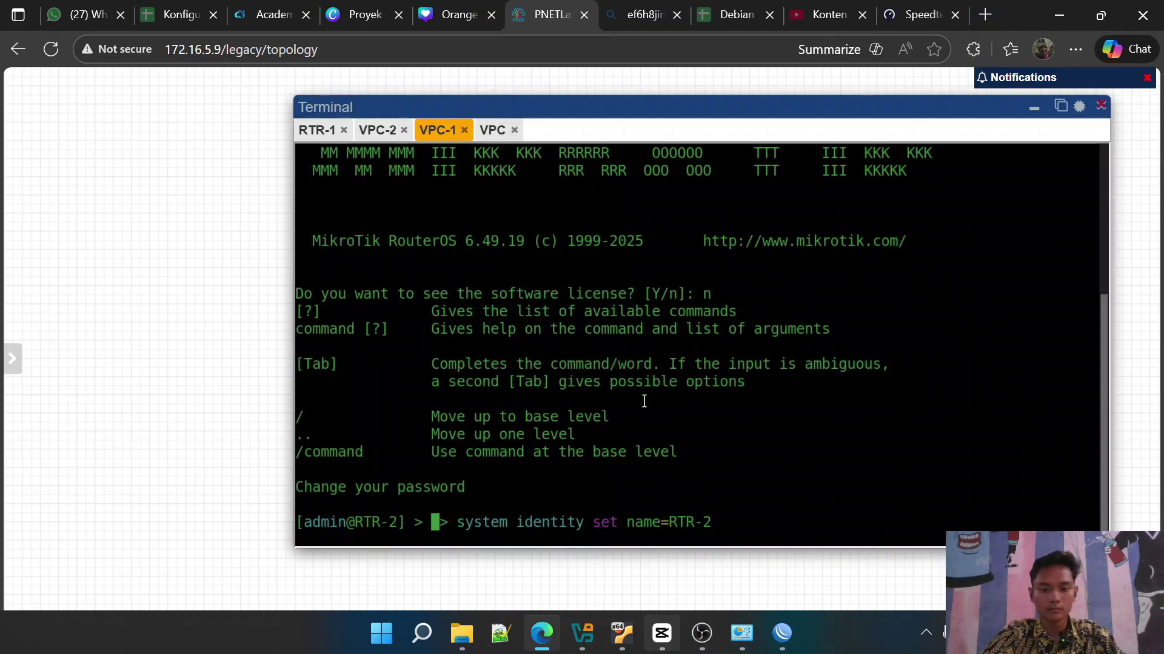
text(tool )
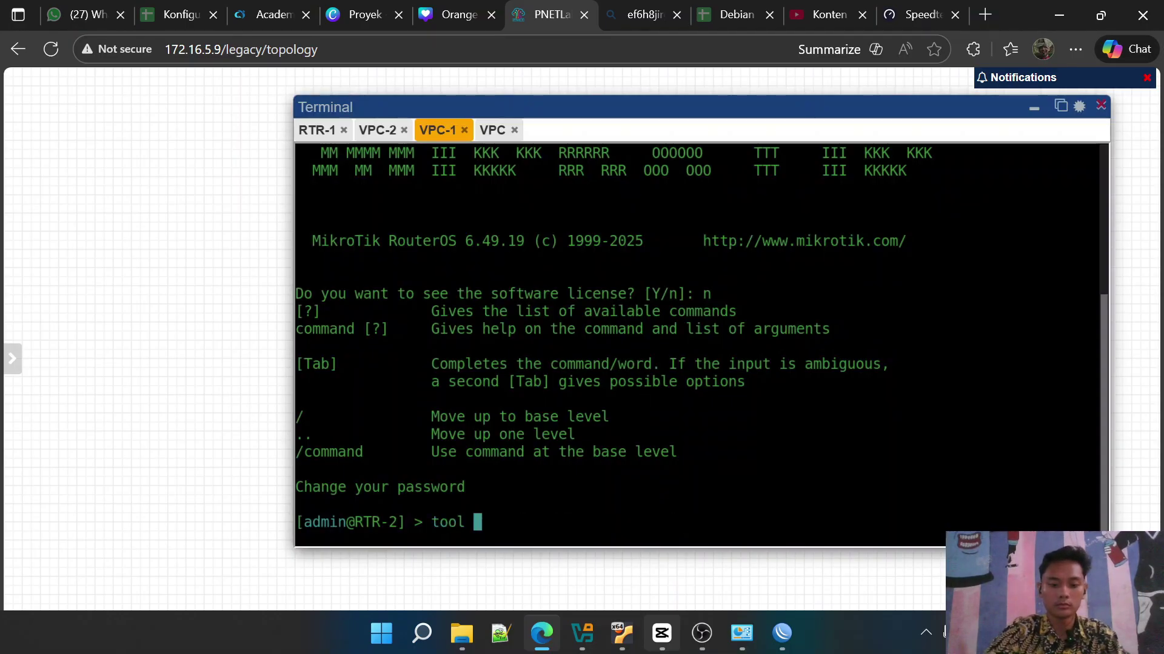
text(romon set )
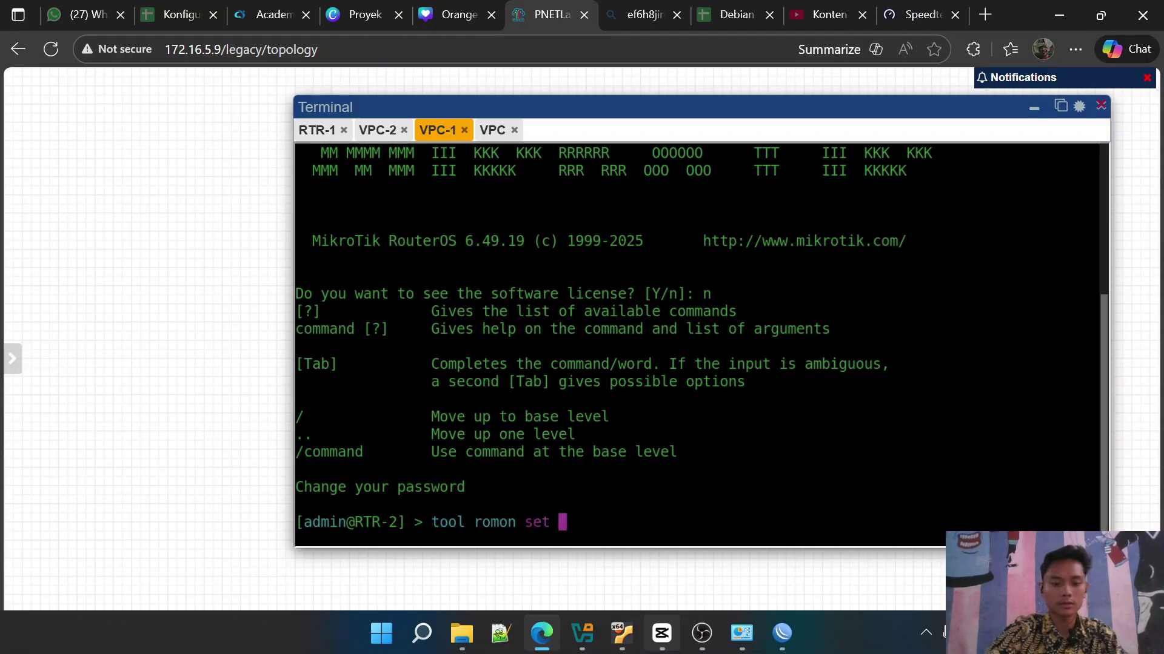
text(enabled=yes)
key(Home)
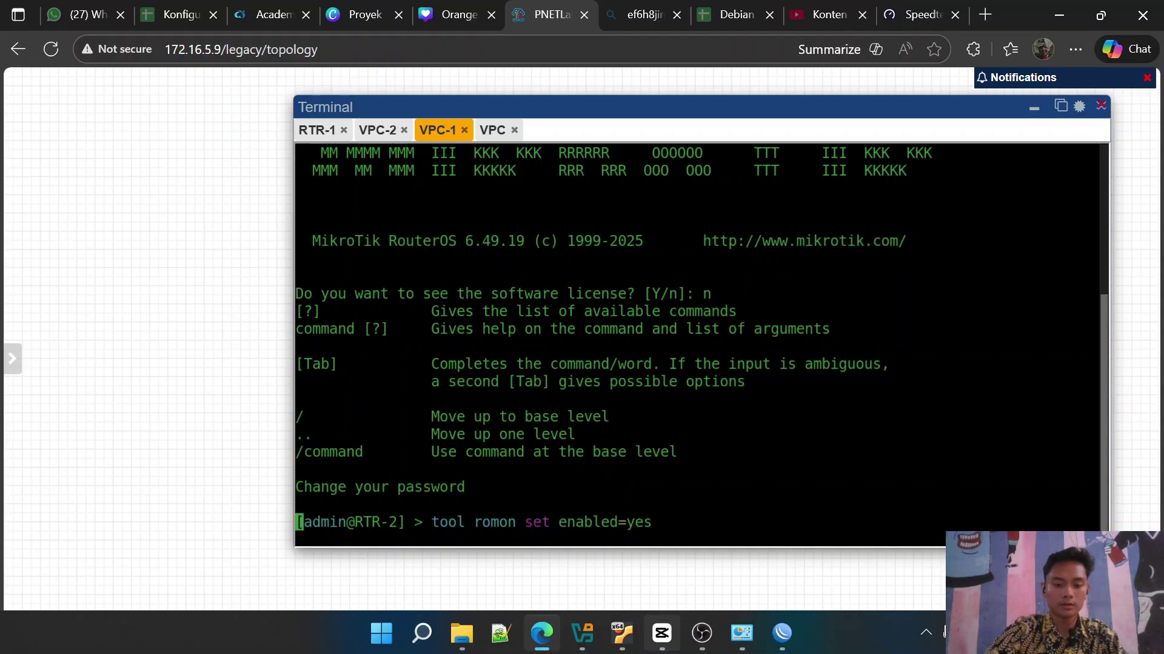
Switch to the WinBox connection window, log in to RTR-2 from the RoMON neighbors, maximize its session and open the bridge settings
mouse_move(793, 640)
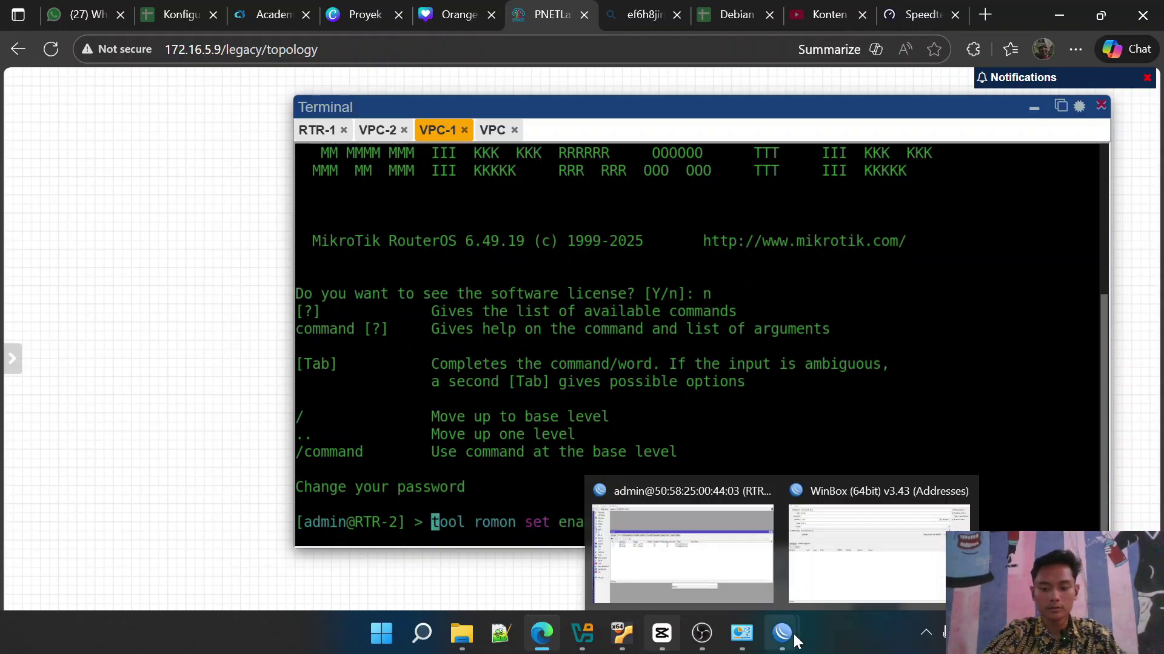
click(845, 583)
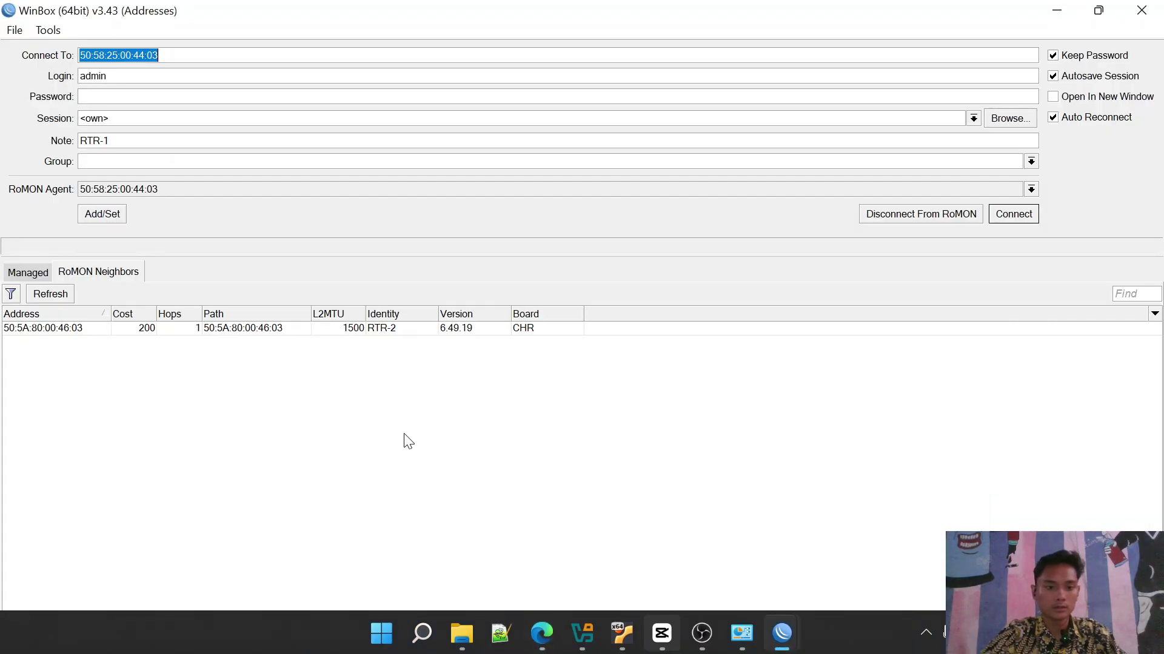
double_click(68, 332)
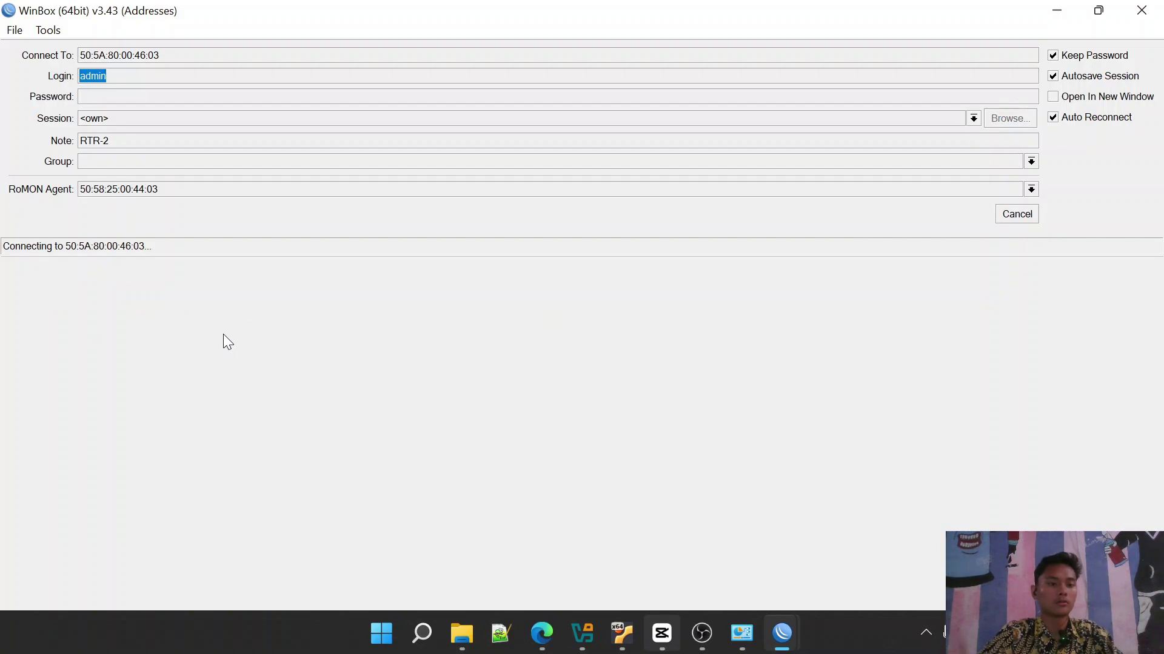
click(1001, 216)
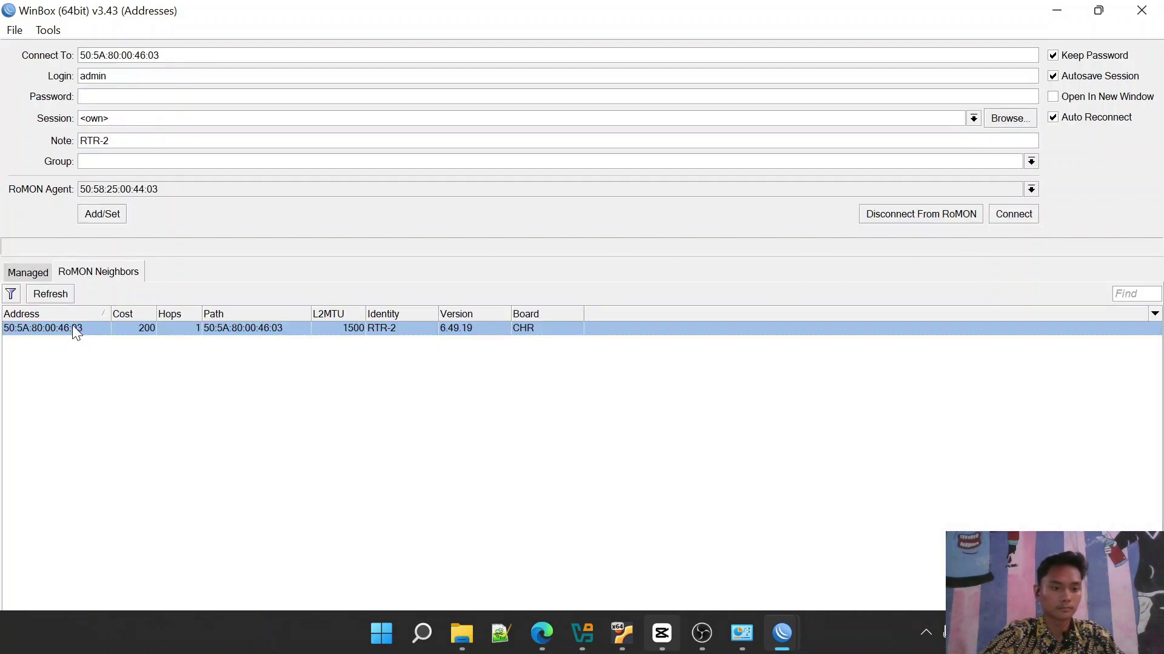
double_click(72, 324)
key(alt+Tab)
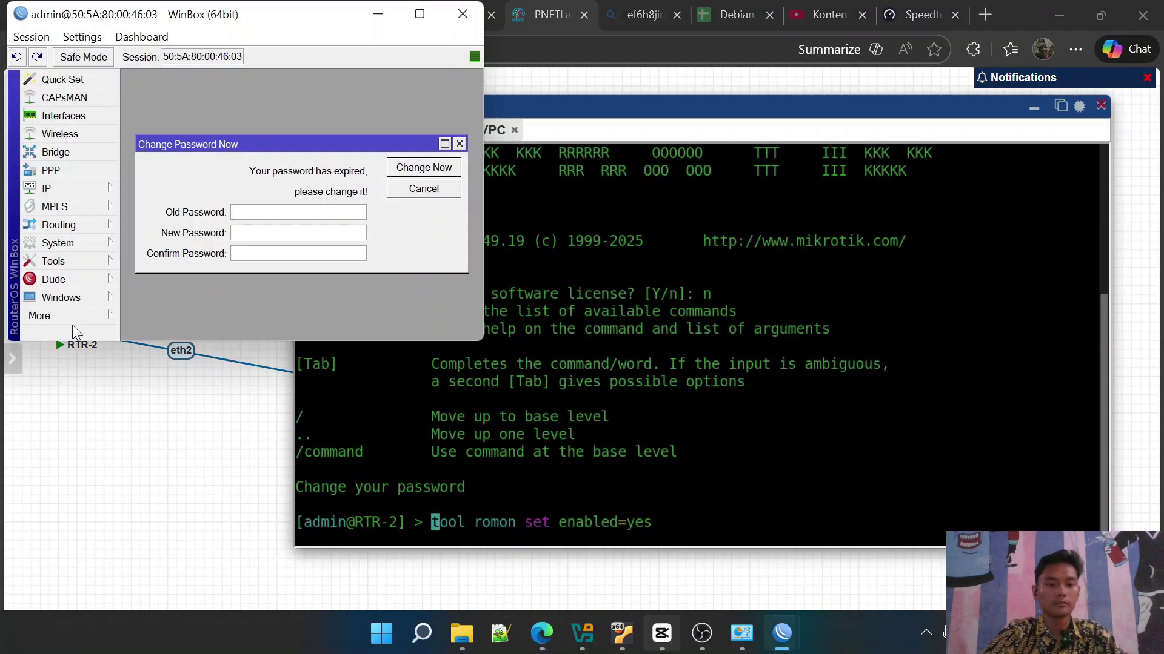
click(409, 15)
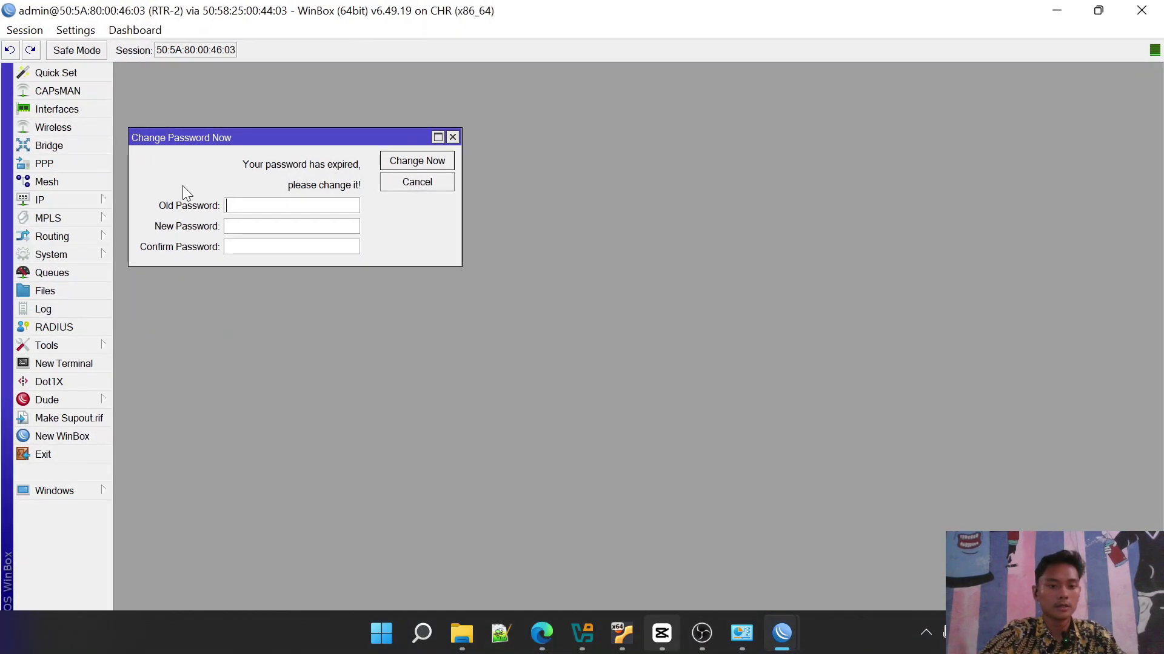
click(51, 146)
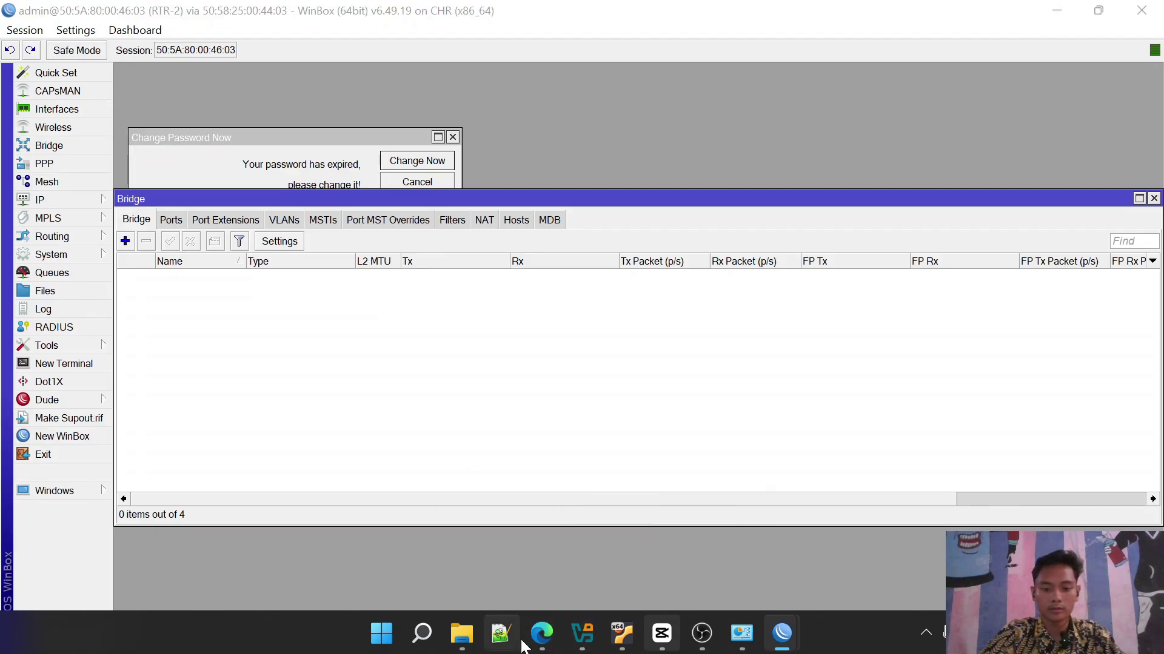
Return to the PNETLab topology and reposition RTR-2 directly above the VPC
click(539, 636)
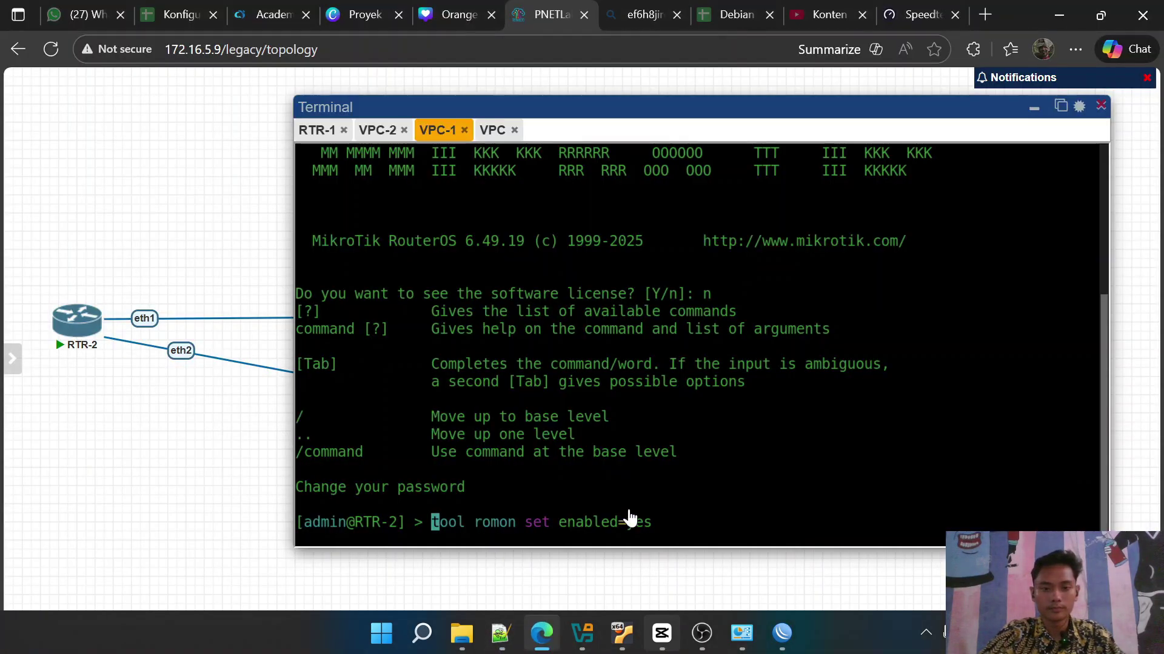
drag(628, 519, 655, 295)
Switch to RTR-2's WinBox session and add a bridge interface named "port 1 & 2"
mouse_move(788, 640)
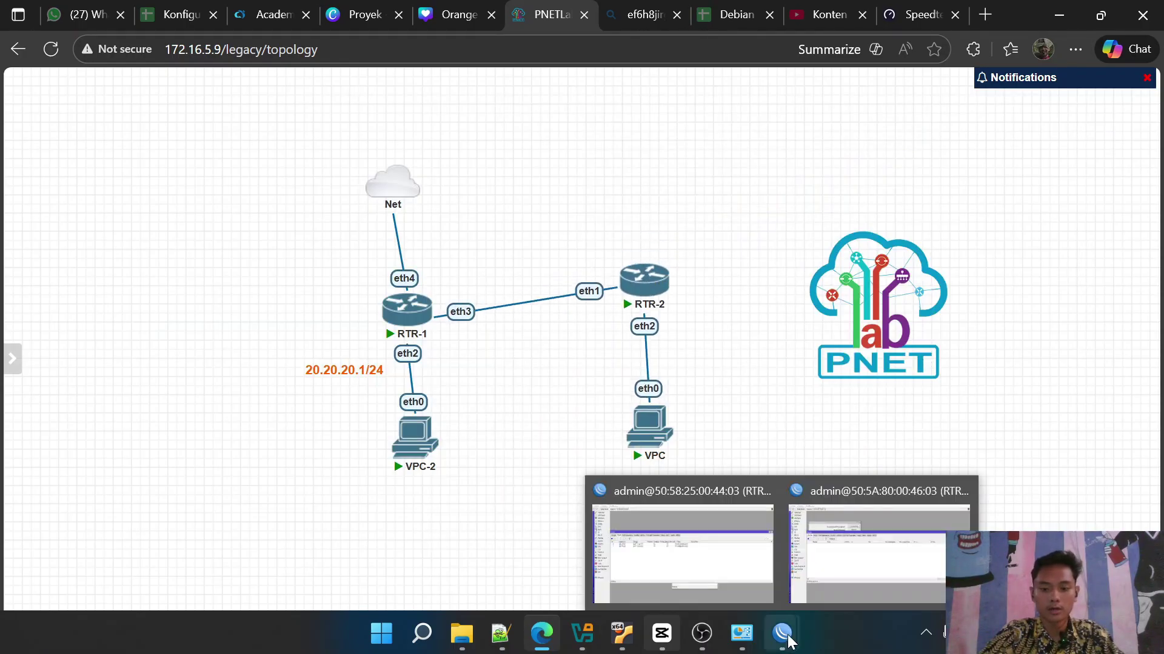
click(835, 566)
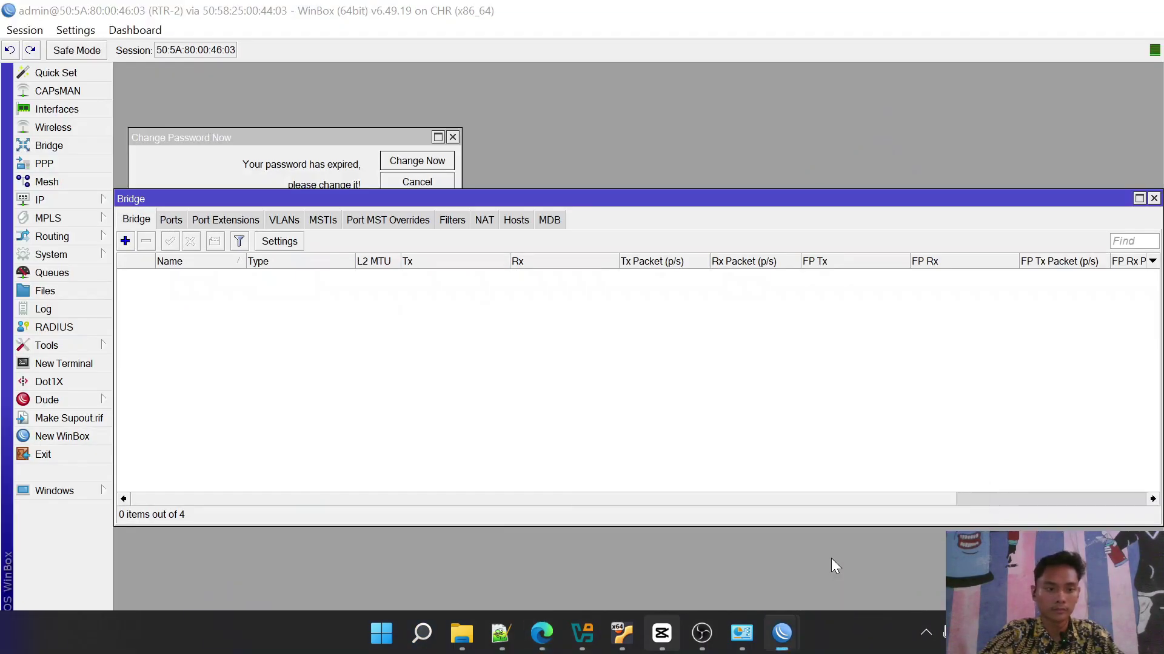
click(125, 241)
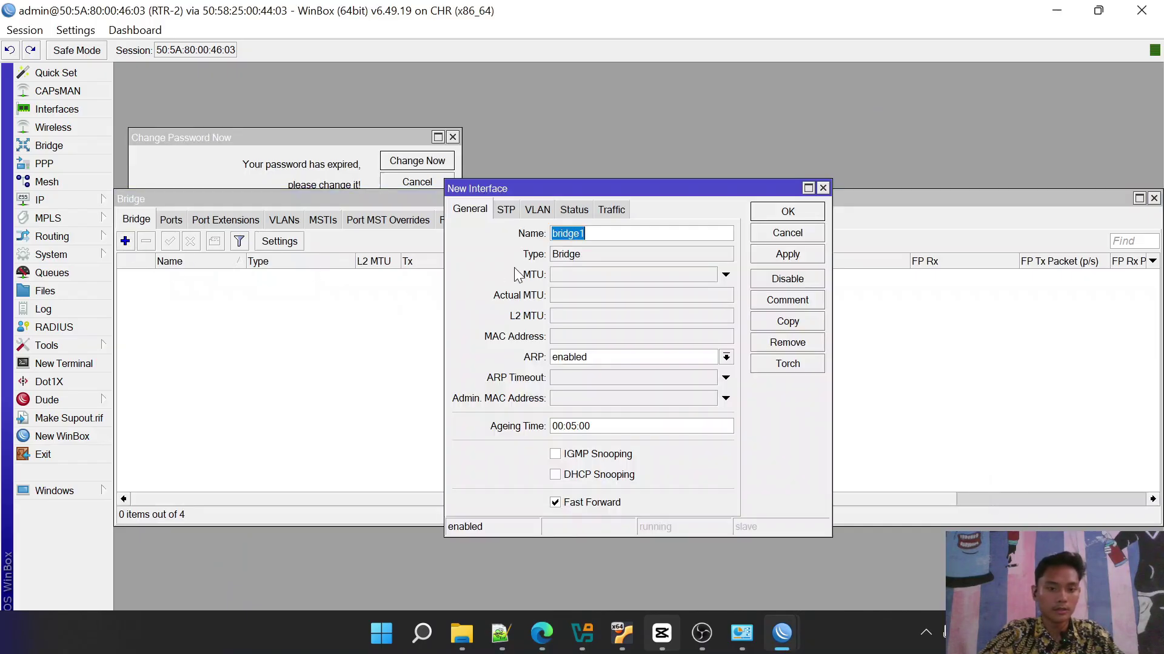
text(port 1)
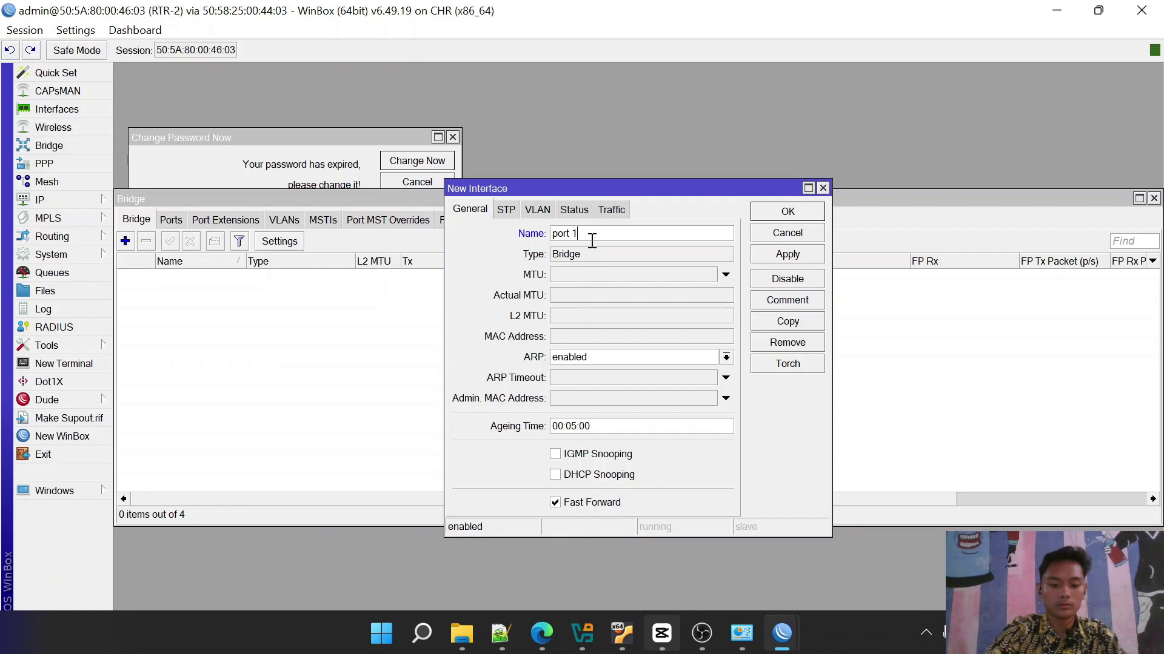
text( & 2)
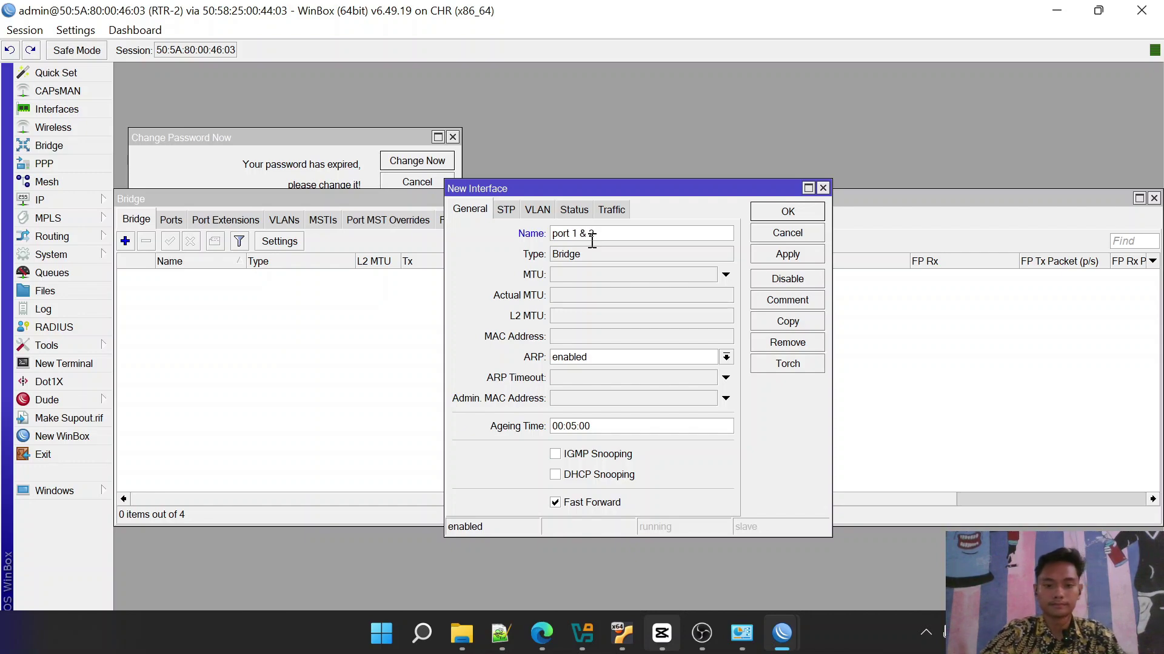
click(775, 218)
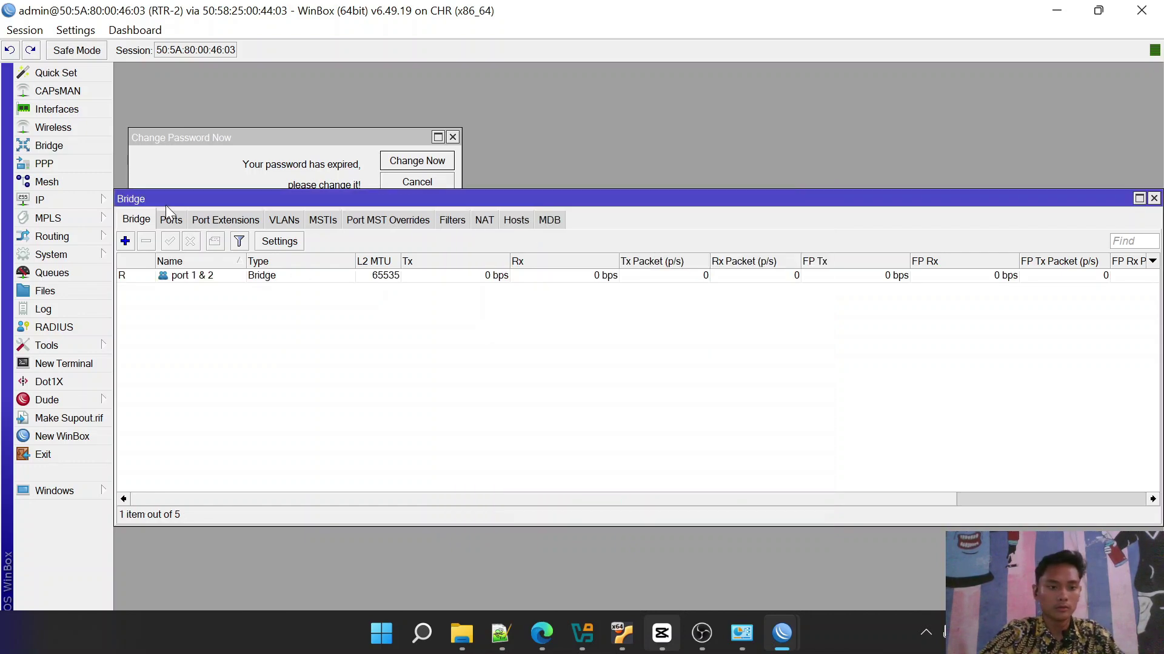
Add ether1 and ether2 as ports of RTR-2's "port 1 & 2" bridge
click(170, 221)
click(126, 240)
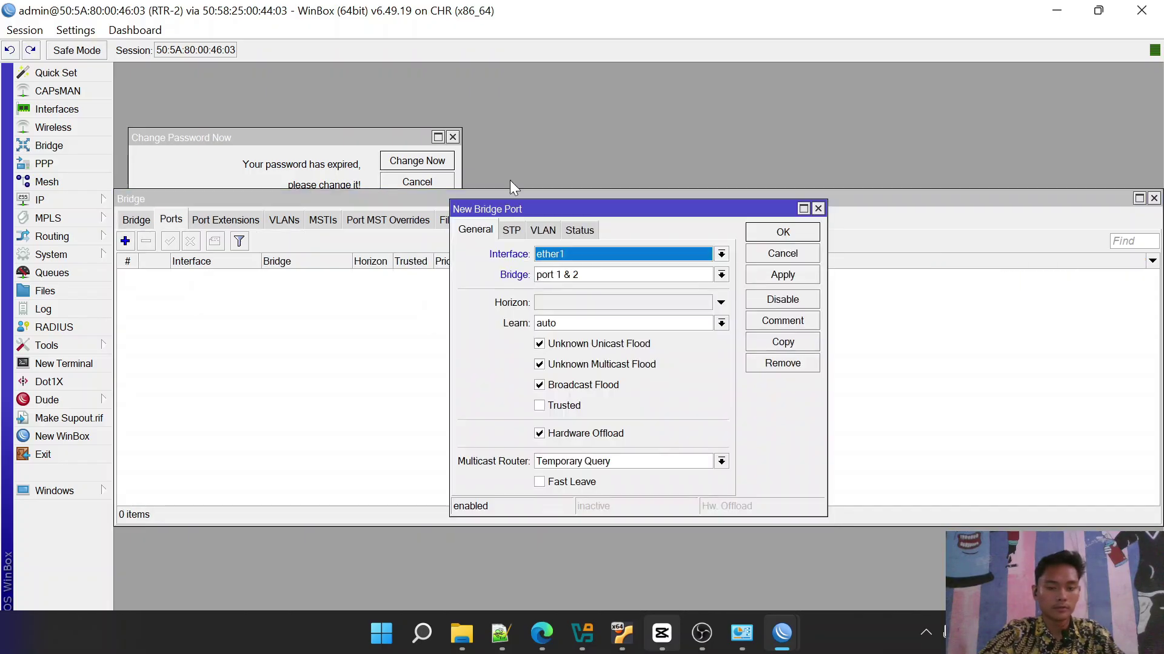
click(759, 232)
click(129, 239)
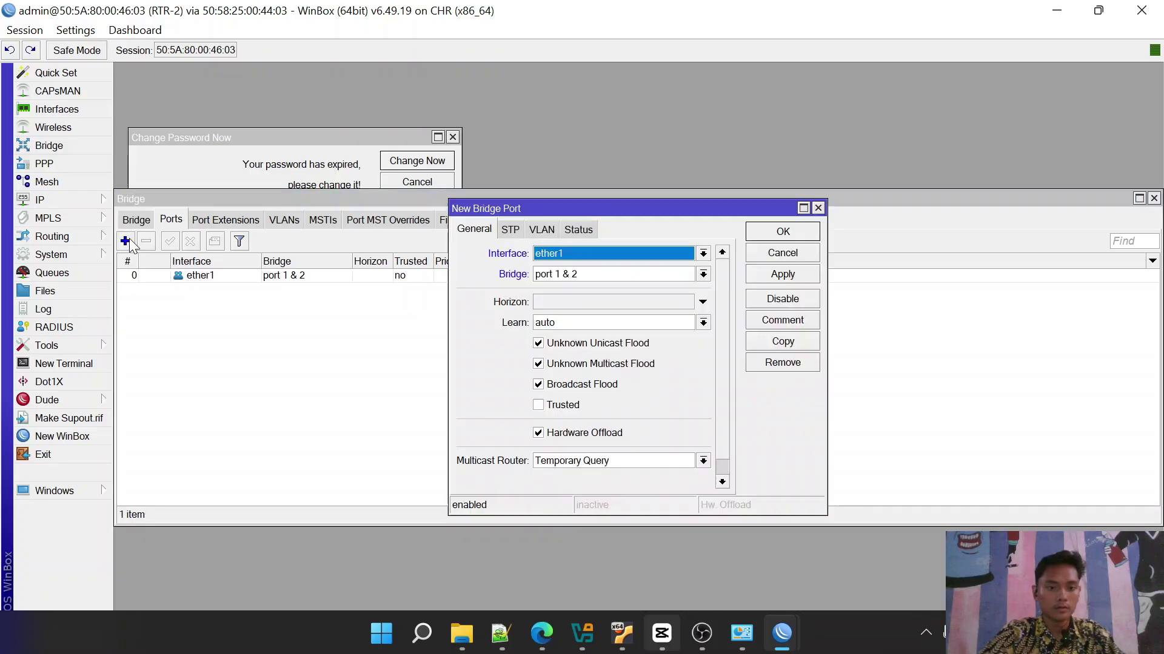
click(594, 249)
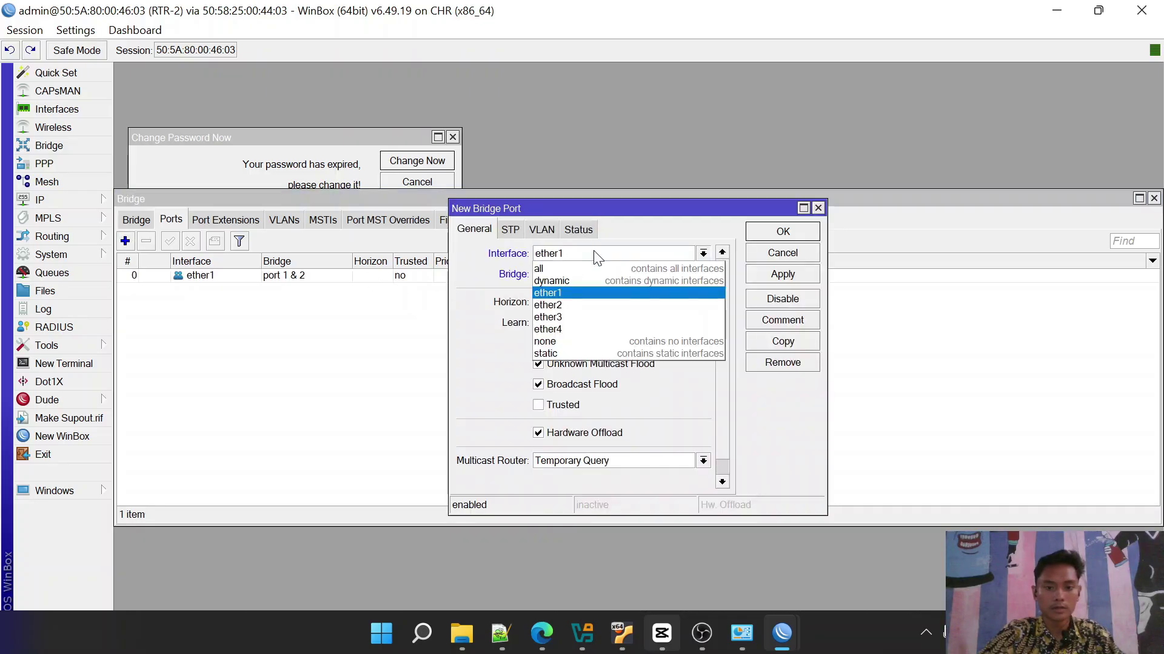
click(586, 301)
click(773, 234)
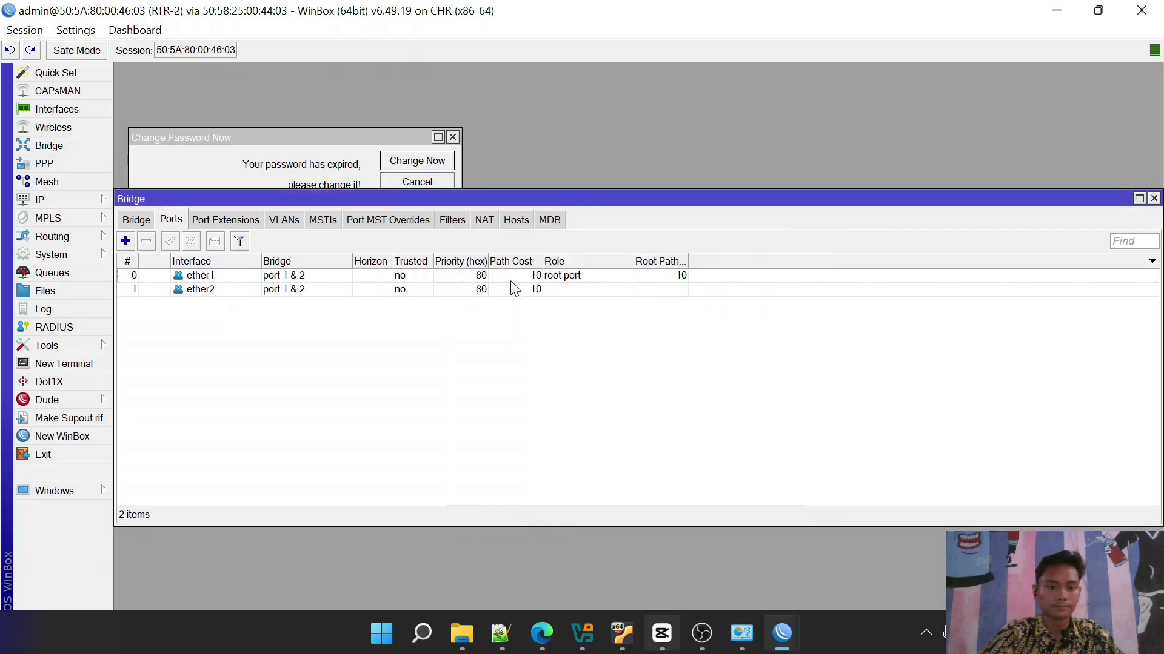
Open RTR-2's IP address list, switch to the PNETLab topology and request a DHCP address from the VPC's console with "ip dhcp"
click(91, 202)
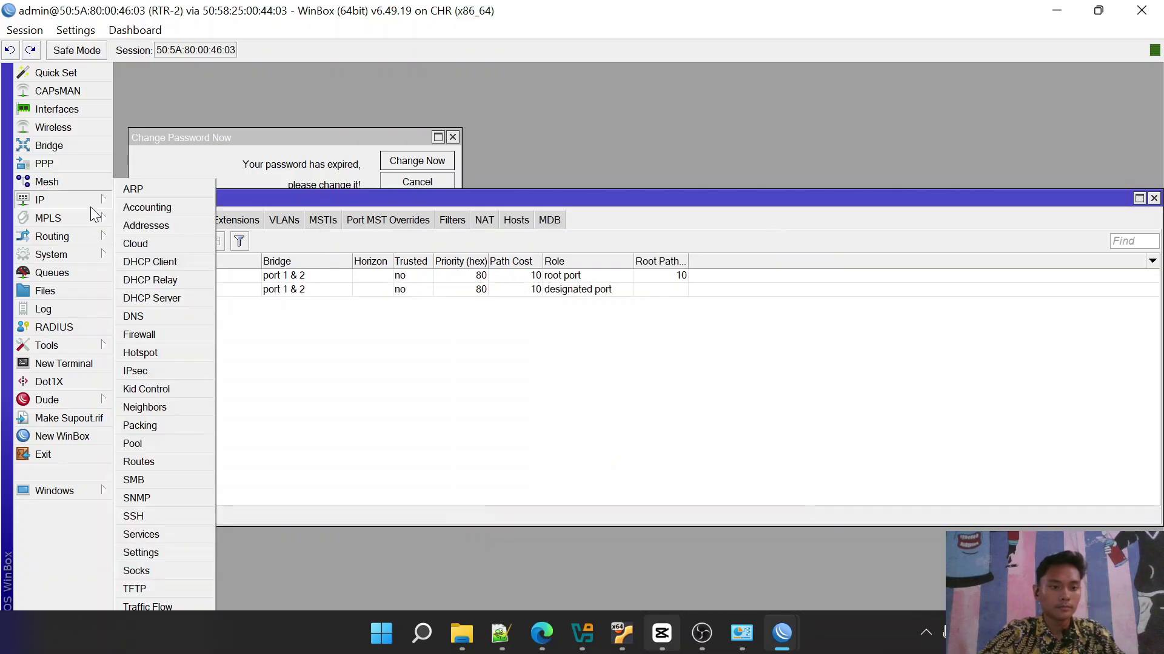
click(146, 227)
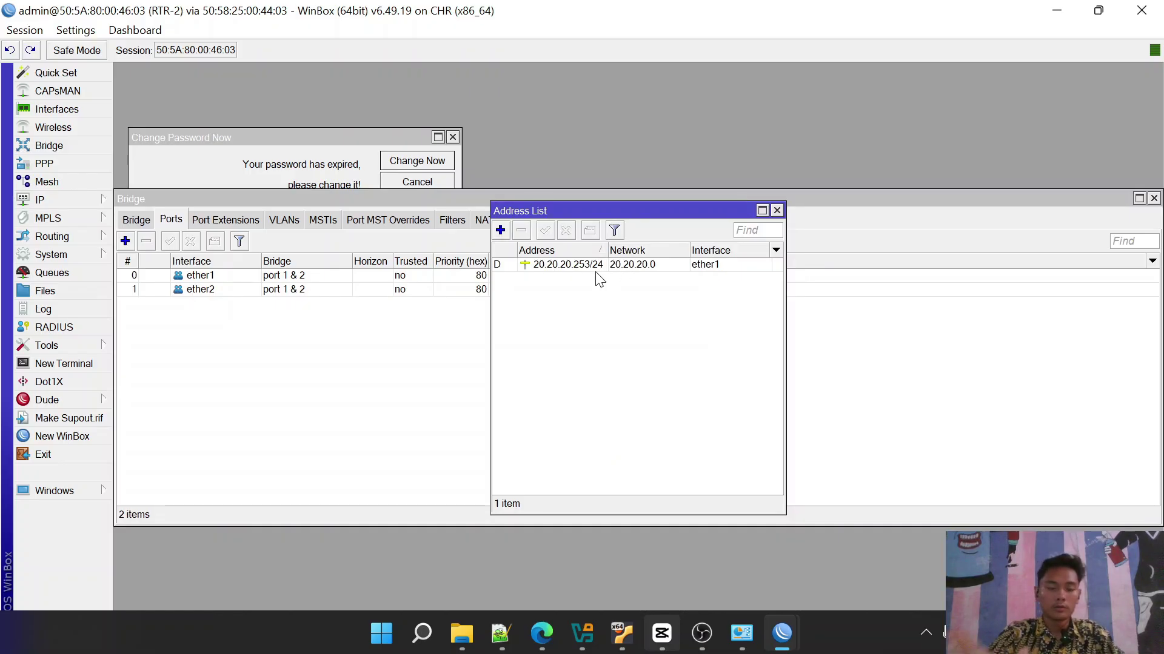
mouse_move(780, 633)
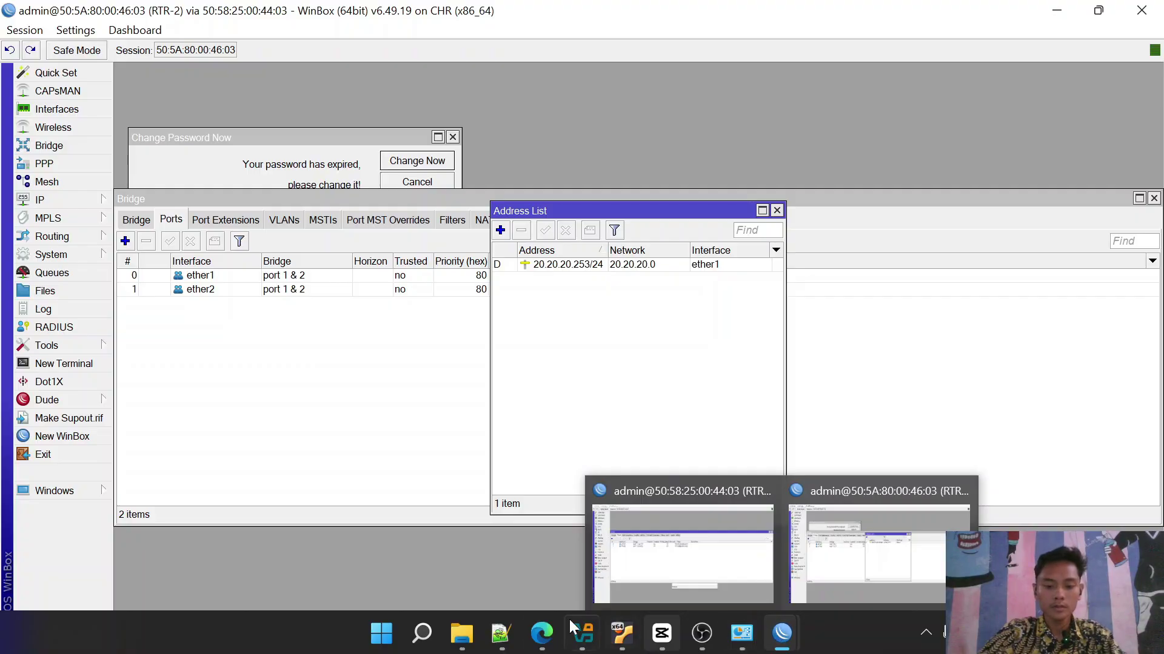
click(535, 594)
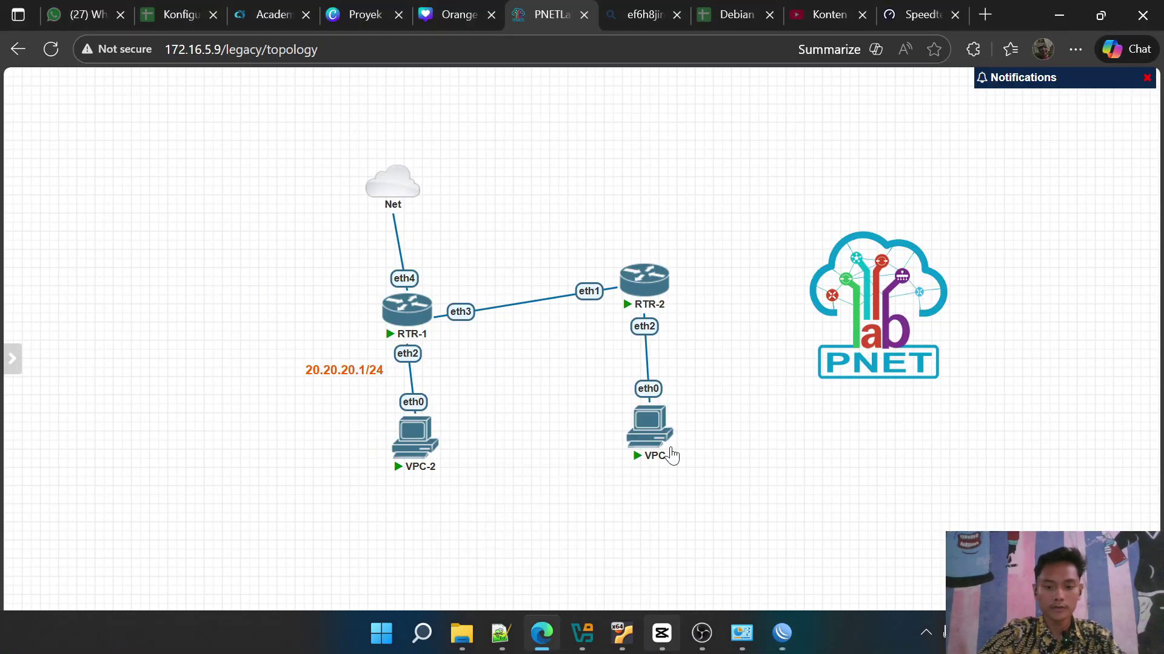
click(647, 427)
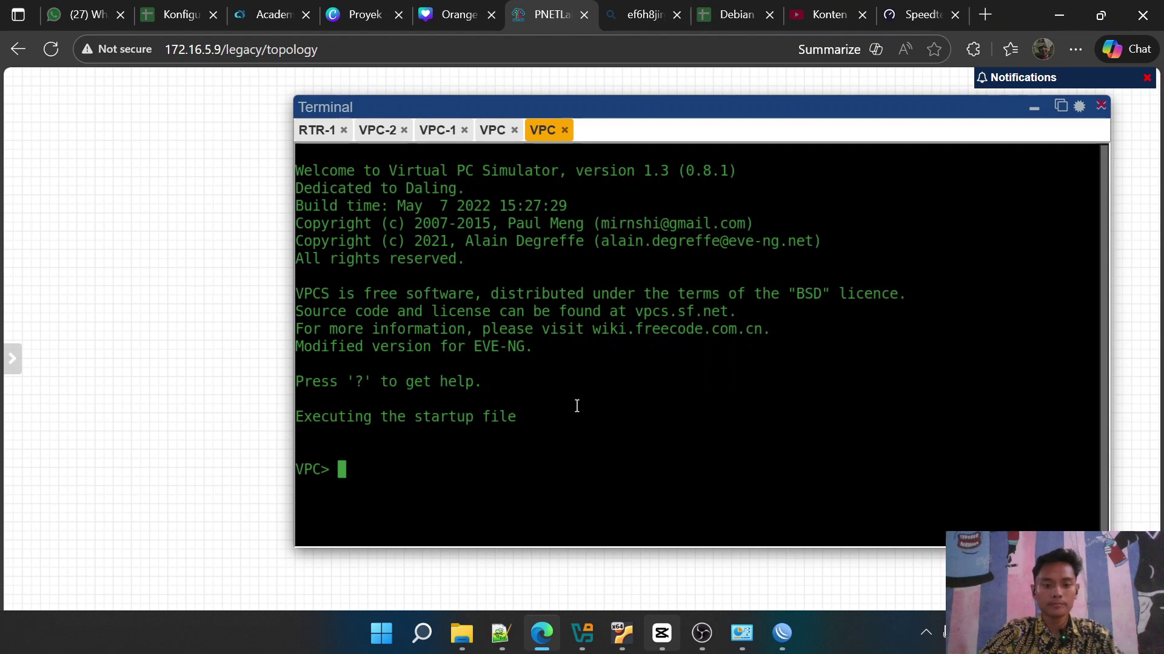
text(ip dhcp)
key(Return)
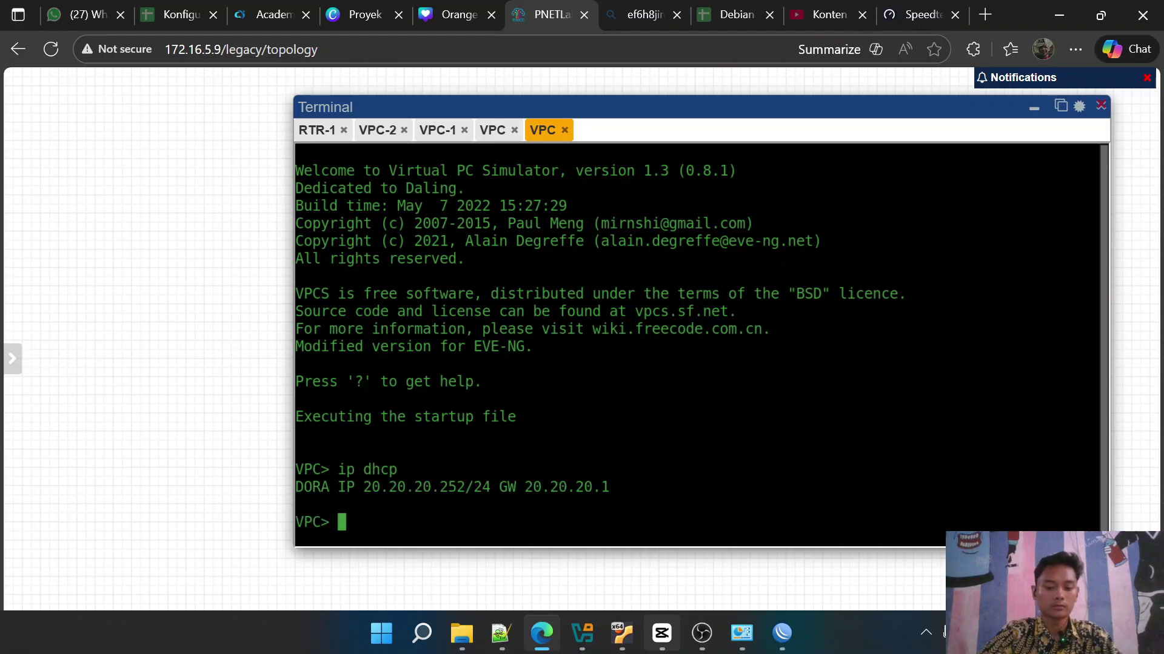
Ping the gateway 20.20.20.1 from the VPC and stop the ping
text(ping 20.)
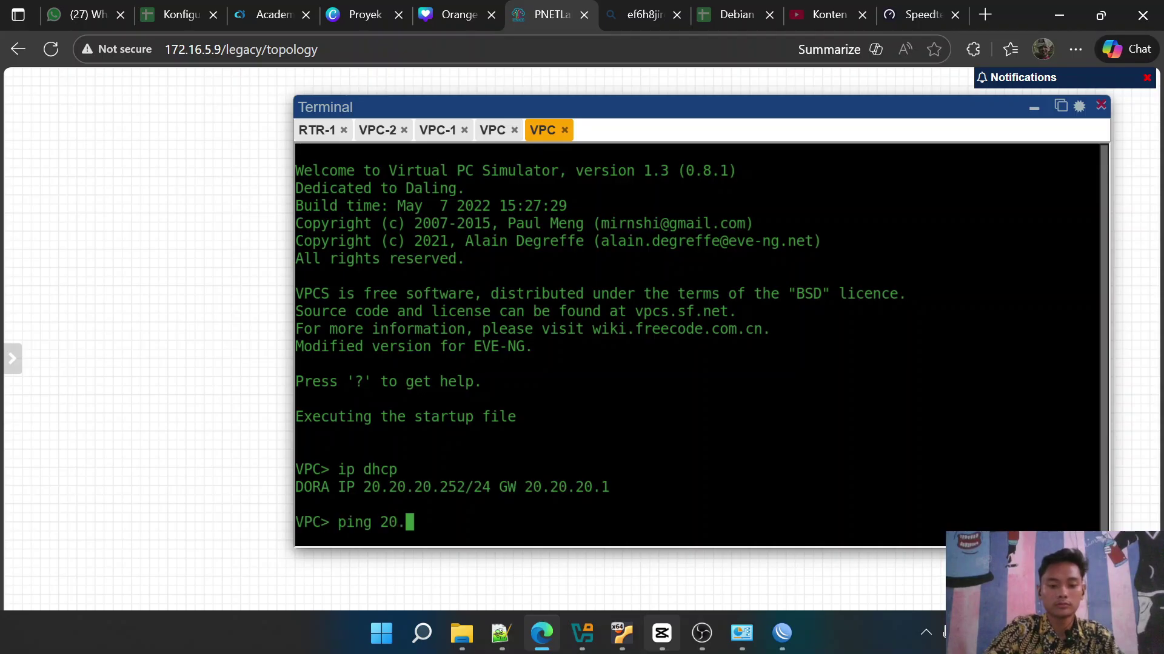
text(20.20.1)
key(Return)
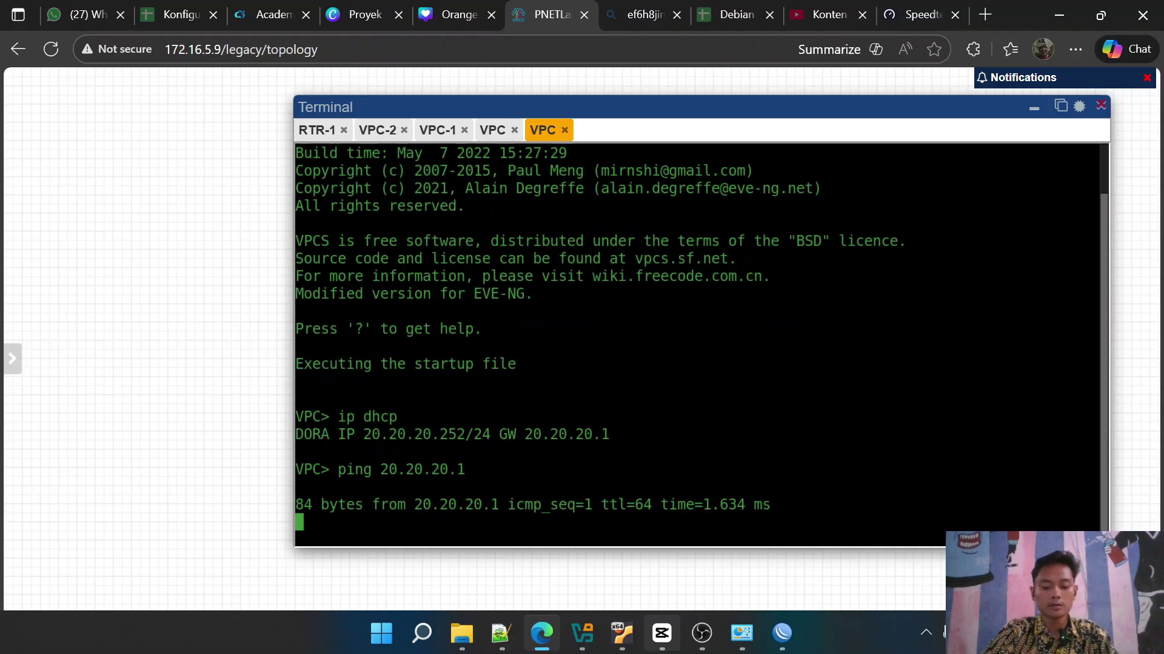
key(ctrl+c)
Test the VPC's internet access by pinging 8.8.8.8, then stop the ping
text(pinhg)
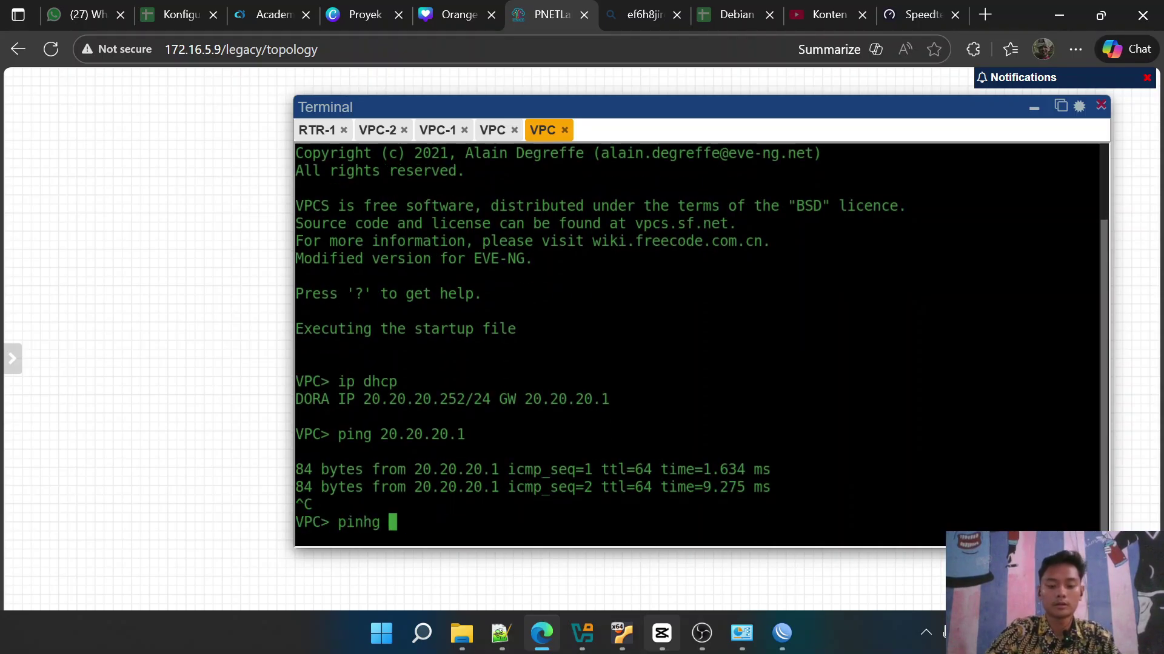
key(BackSpace)
key(BackSpace)
key(BackSpace)
text(g )
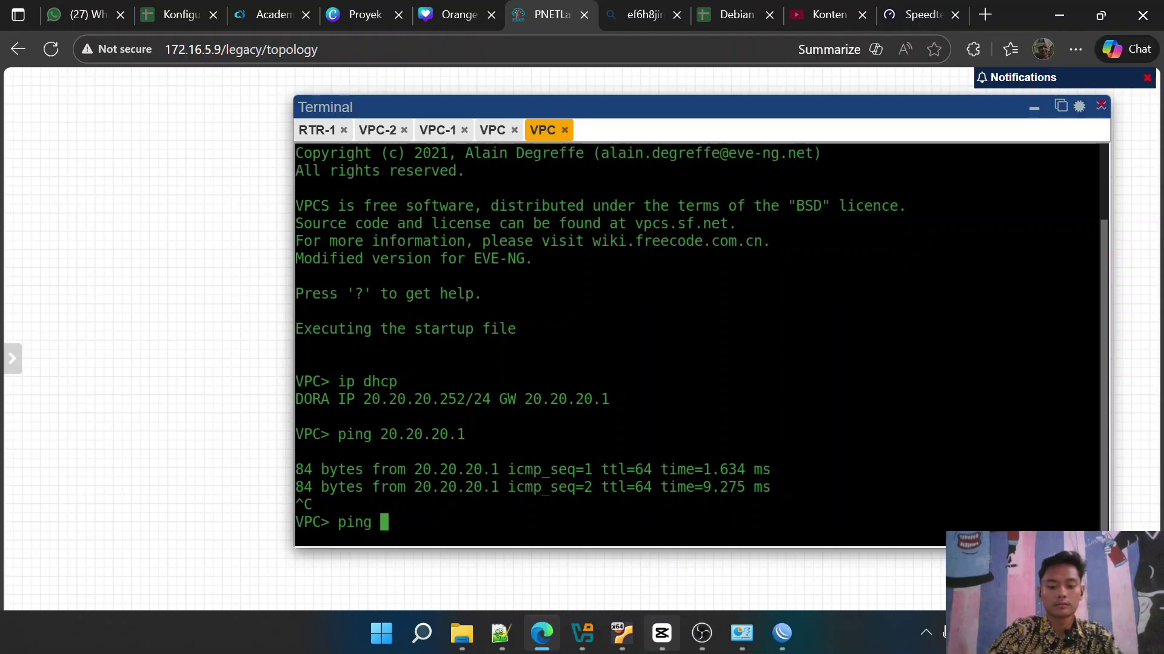
text(8.8.8.8)
key(Return)
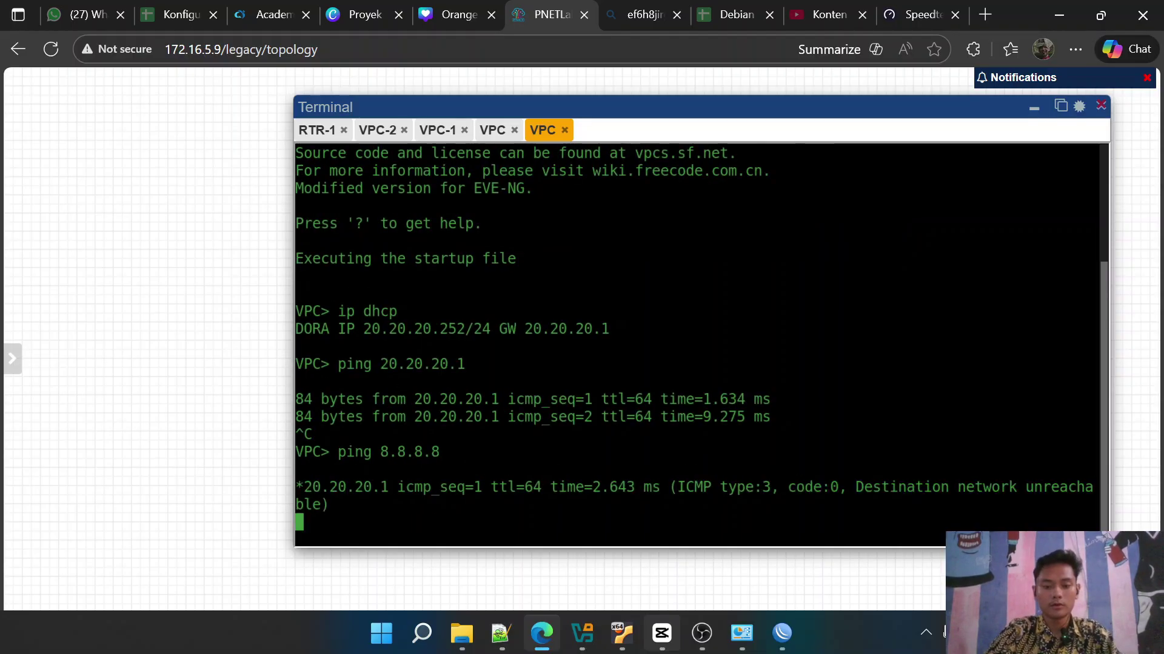
key(ctrl+c)
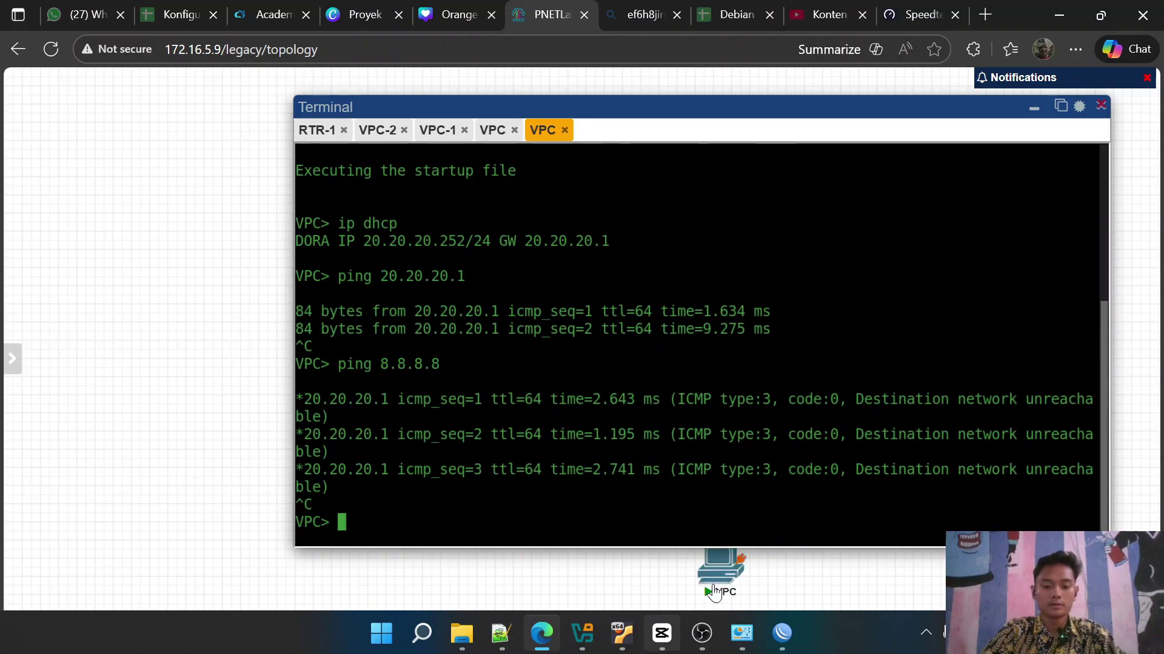
Switch to RTR-1's WinBox session and allow remote requests in its DNS settings
mouse_move(784, 636)
click(710, 572)
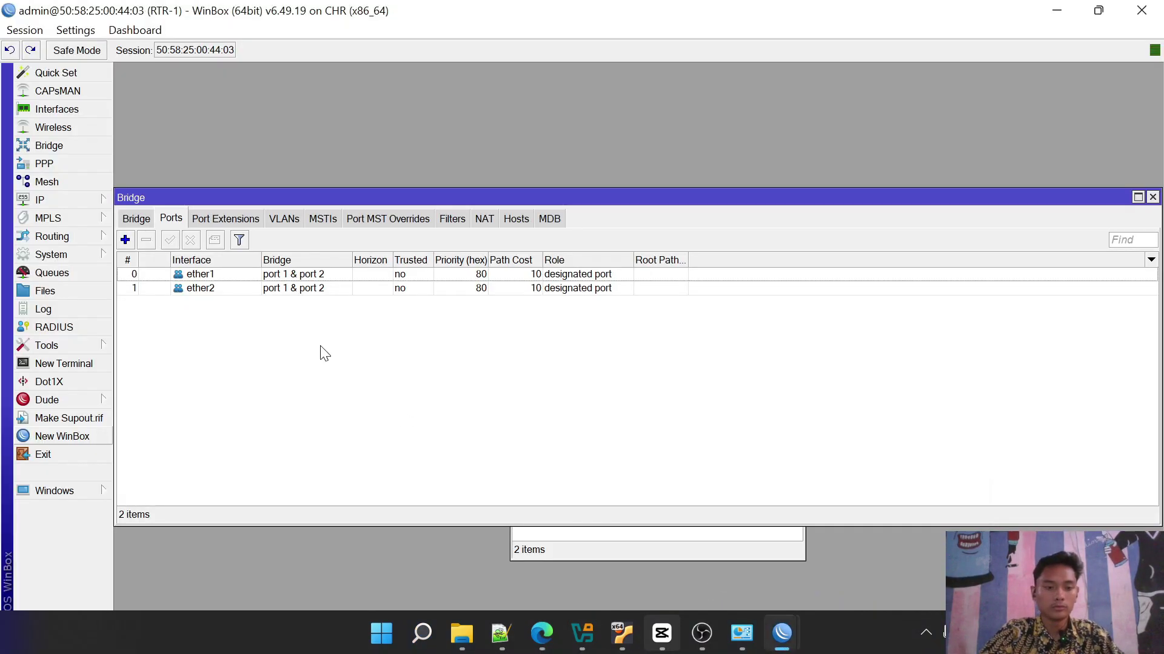
click(72, 200)
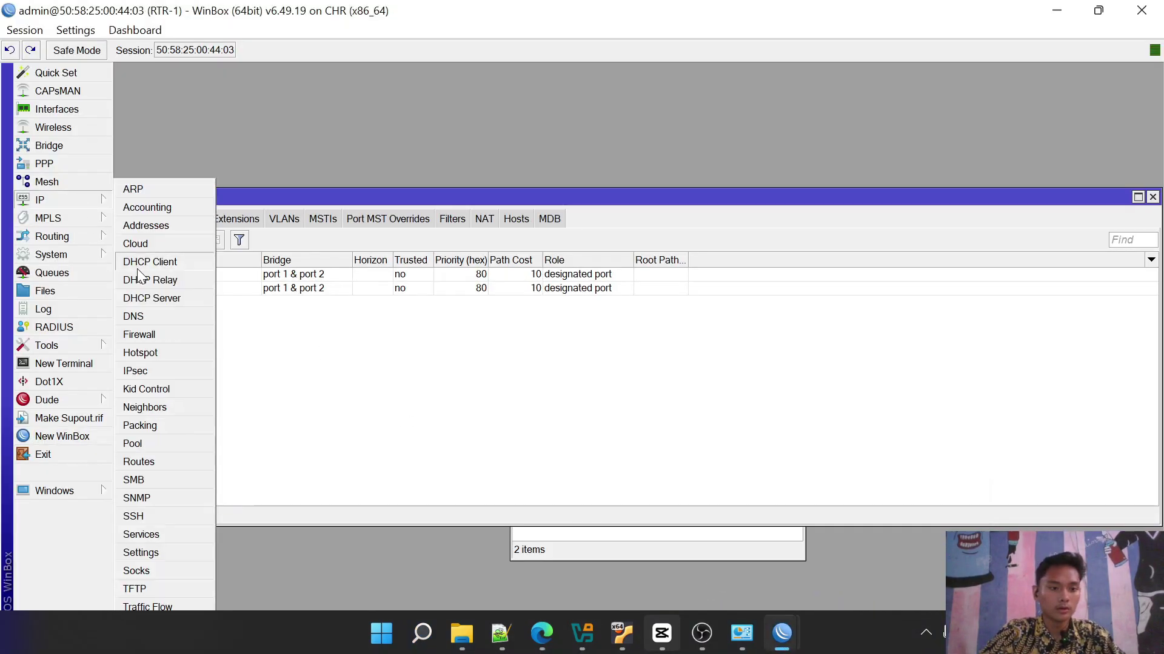
click(141, 312)
click(599, 322)
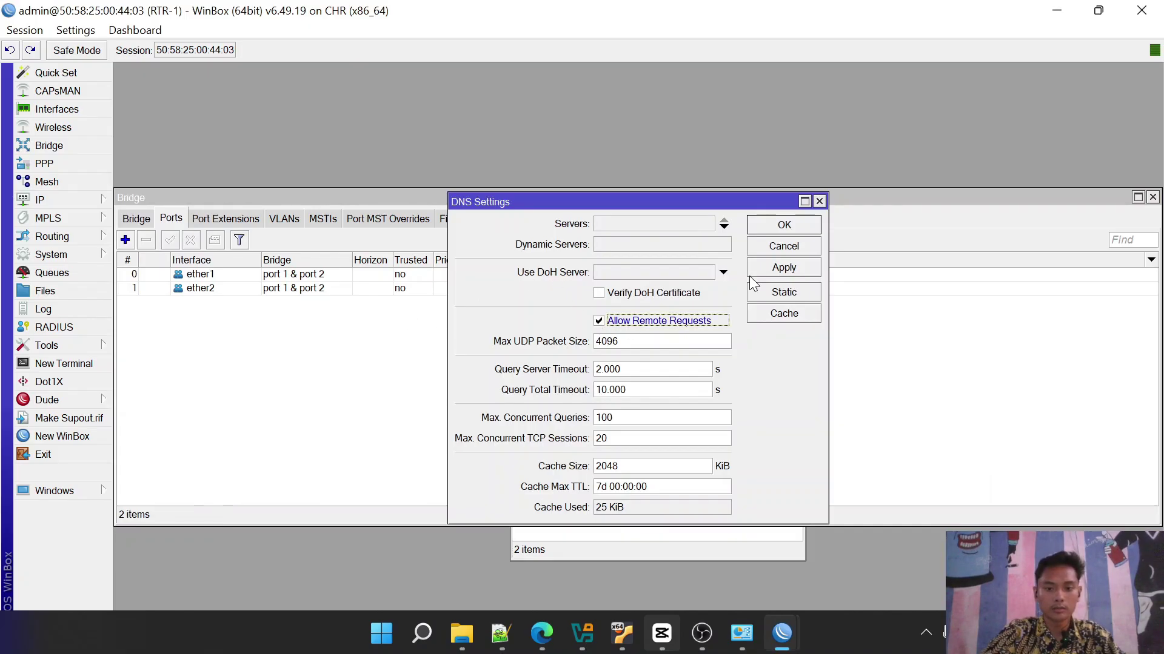
click(783, 226)
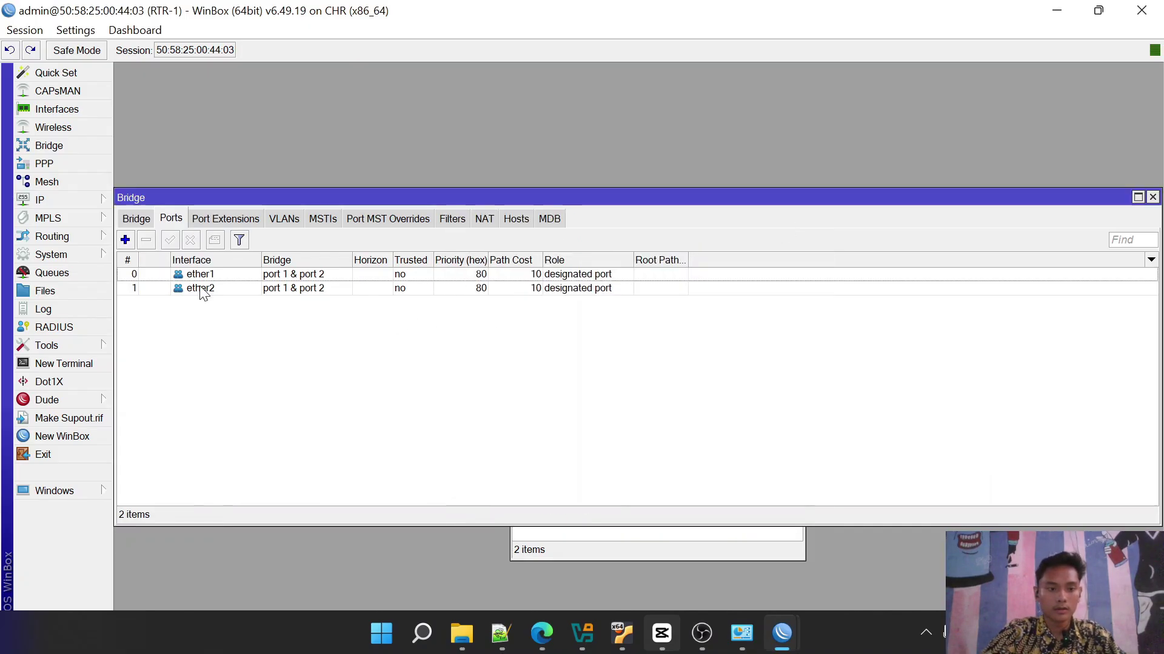
Check RTR-1's firewall NAT rule and add a default route 0.0.0.0/0 with gateway 192.168.137.1
click(85, 208)
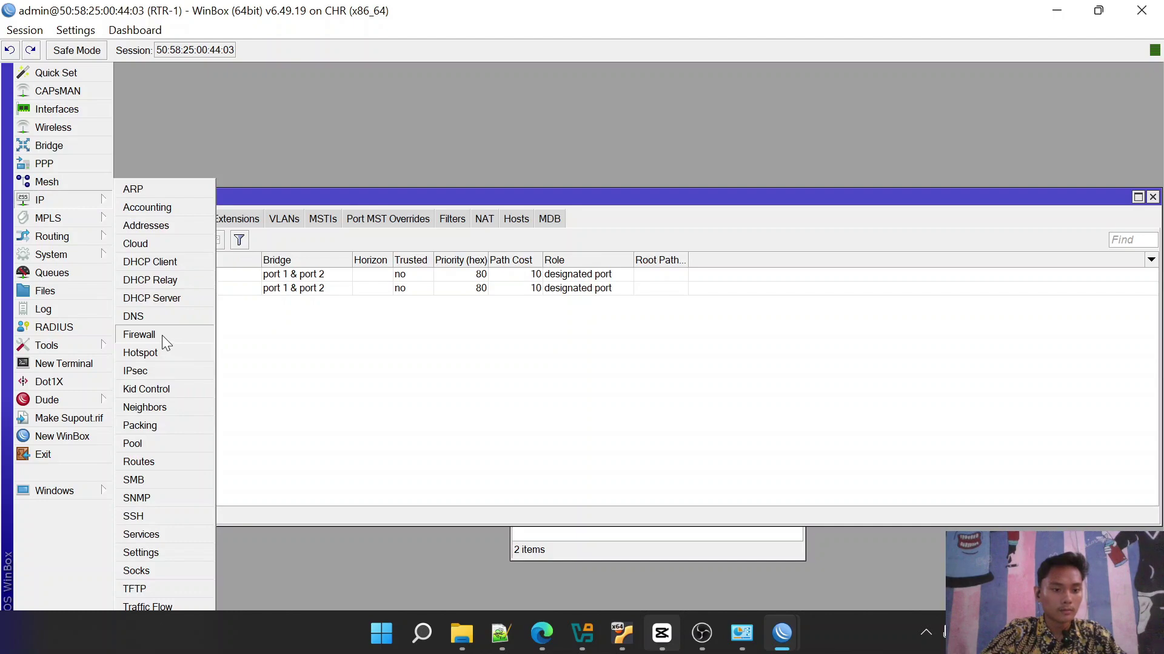
click(162, 336)
click(59, 197)
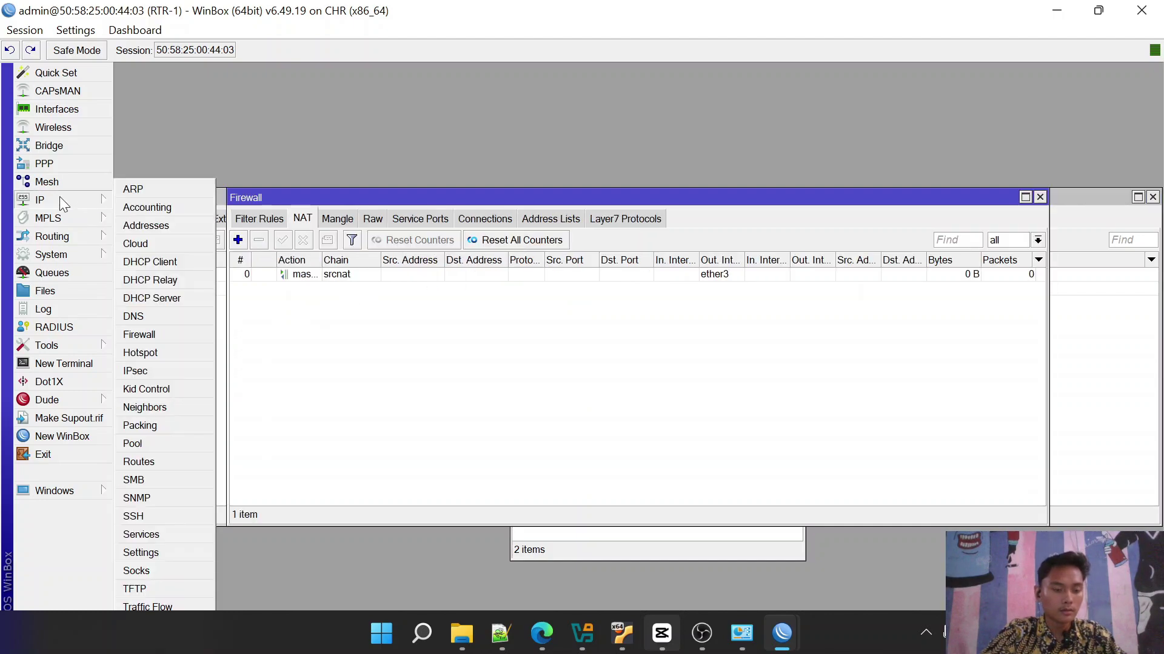
click(157, 458)
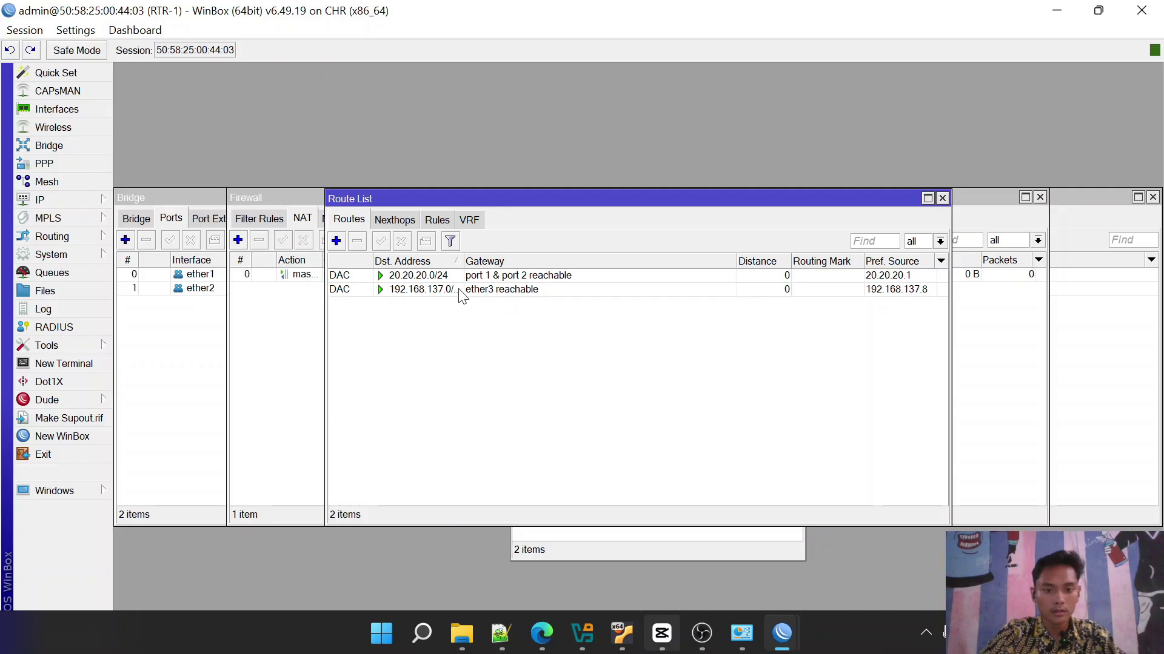
click(337, 241)
click(616, 281)
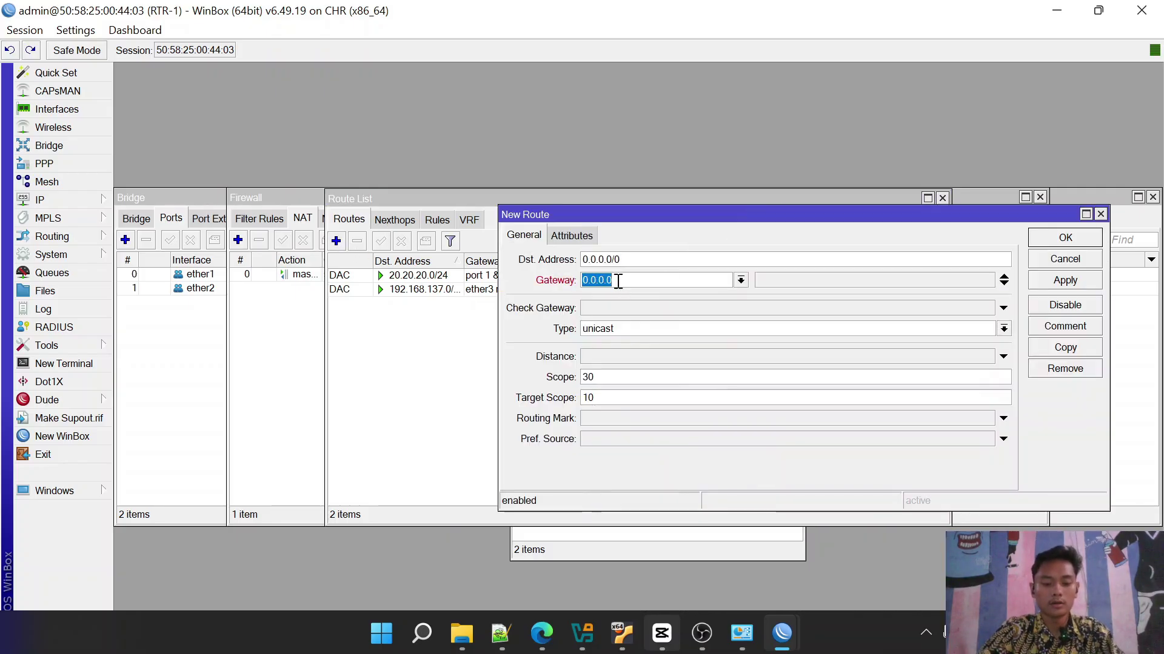
text(192.168.137)
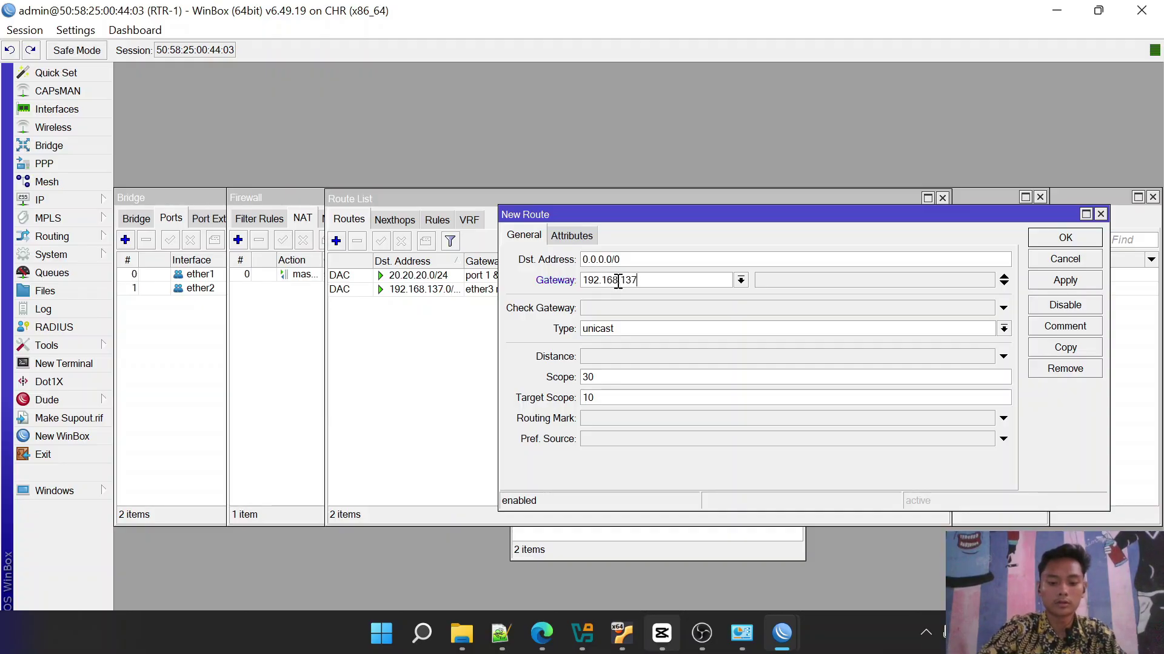
text(.1)
key(Return)
Switch to RTR-2's WinBox session and allow remote requests in its DNS settings
mouse_move(761, 652)
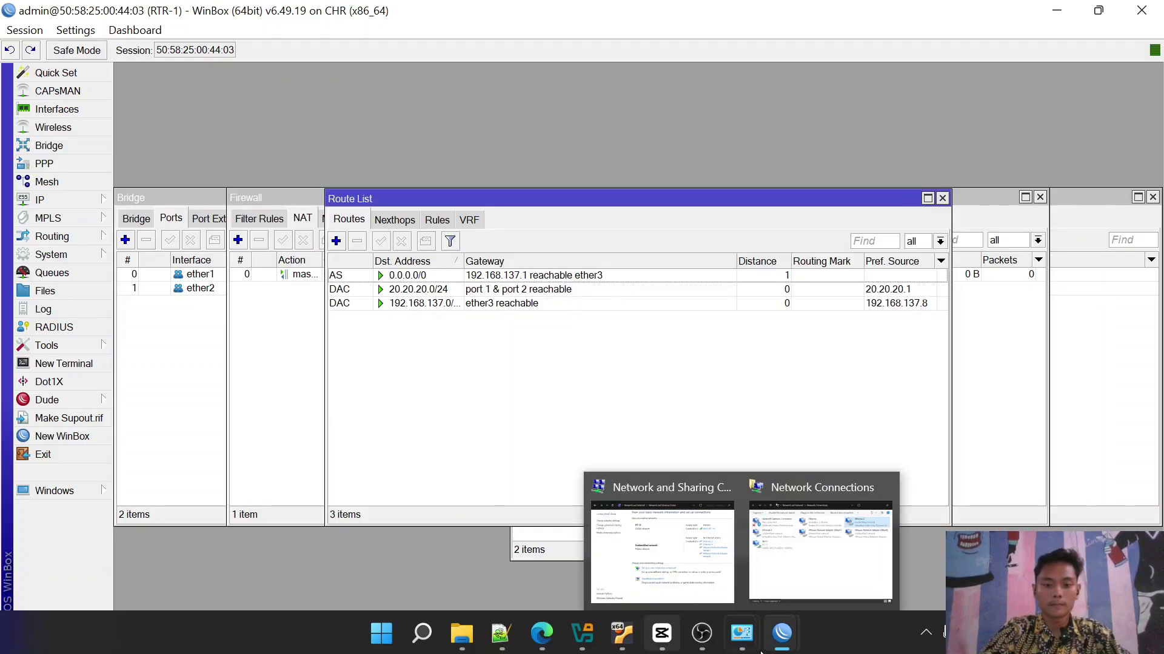
mouse_move(782, 634)
click(879, 583)
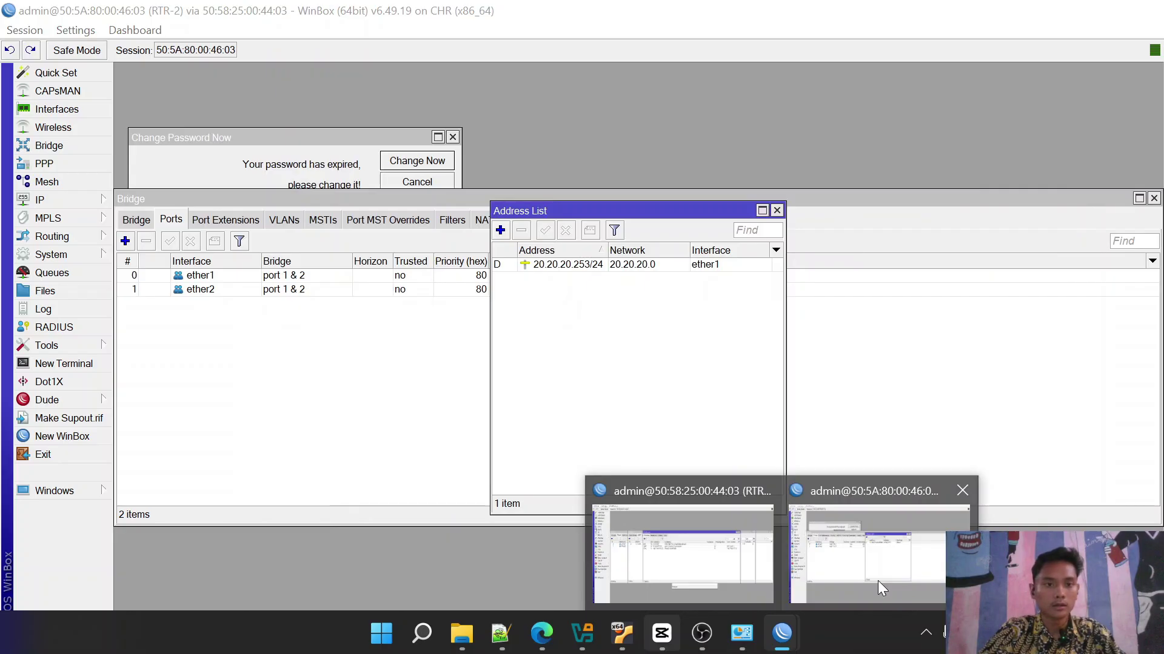
click(878, 581)
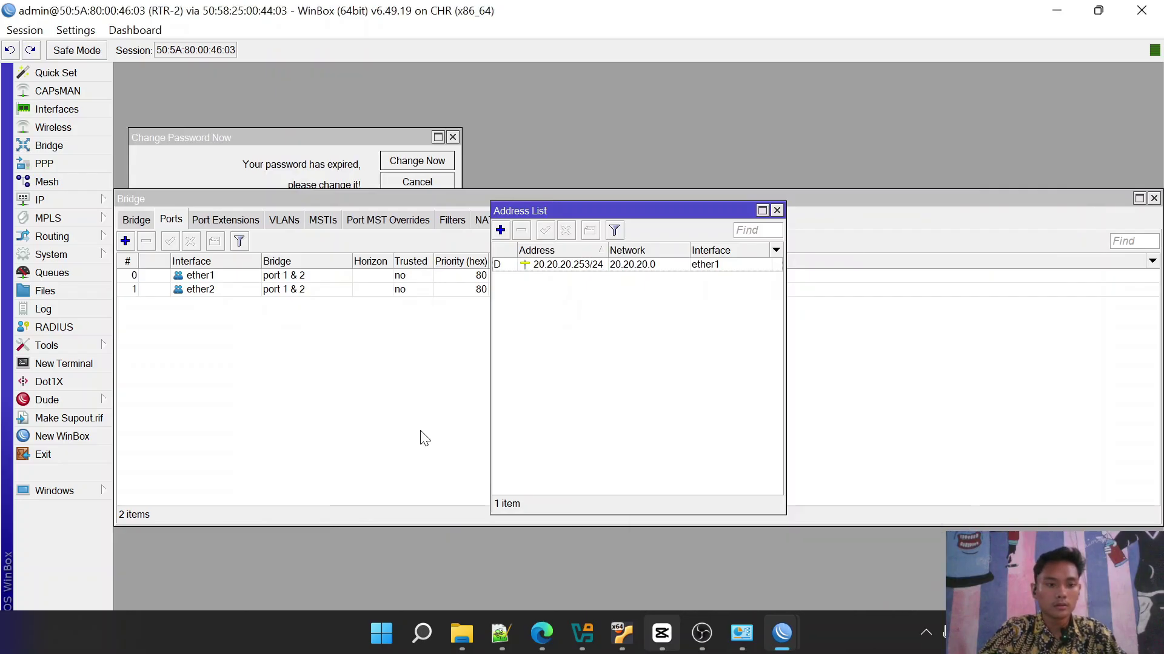
click(80, 205)
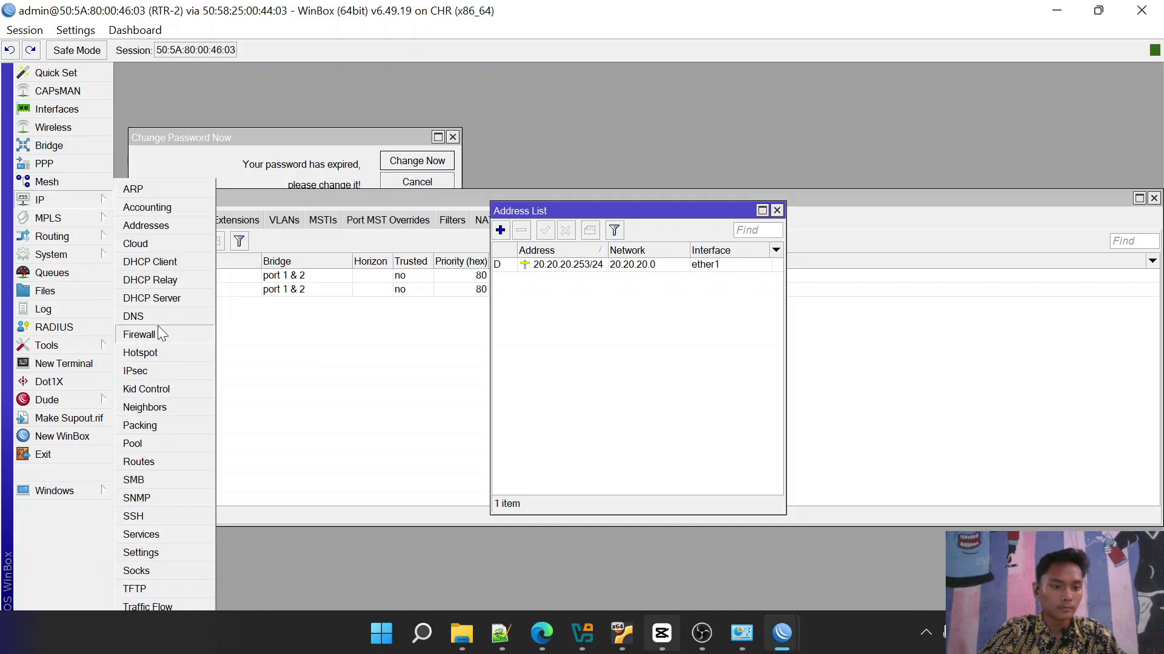
click(154, 318)
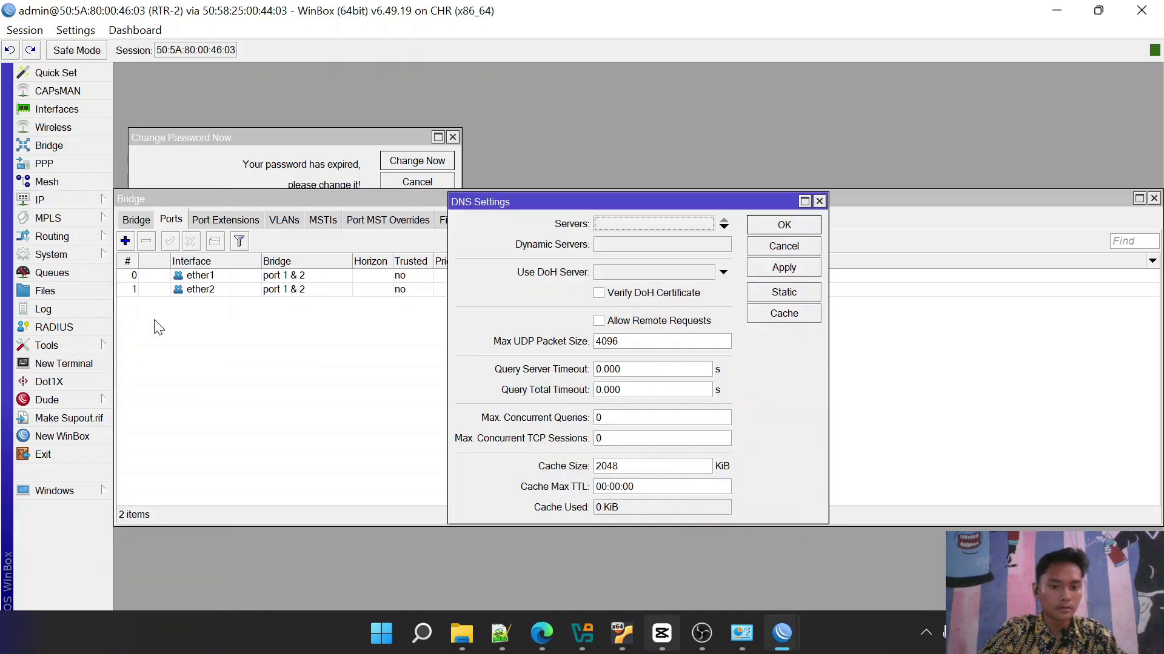
click(608, 322)
click(798, 220)
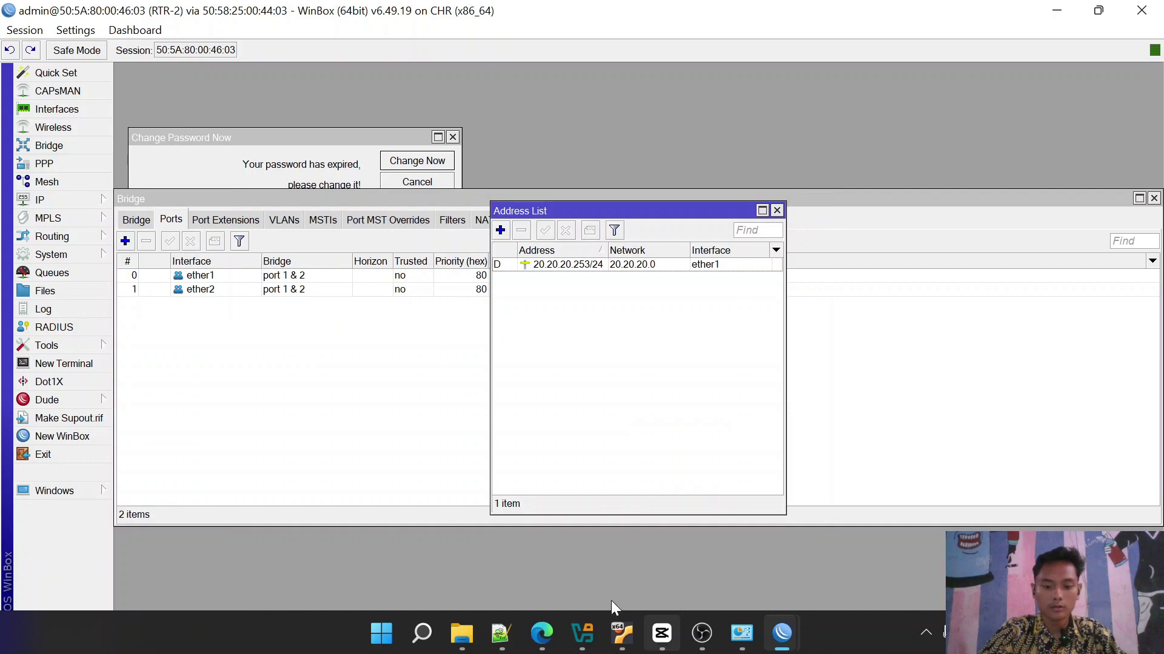
Return to the VPC console in PNETLab, repeat the ping to 8.8.8.8 and stop it
mouse_move(555, 623)
click(555, 522)
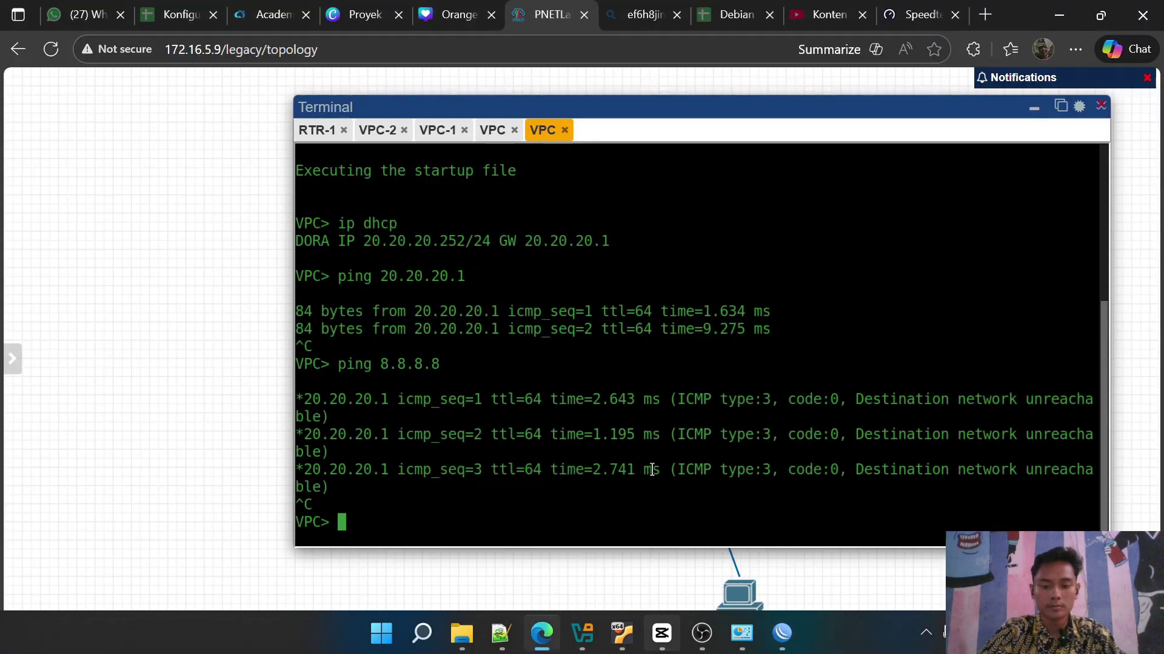
key(Up)
key(Return)
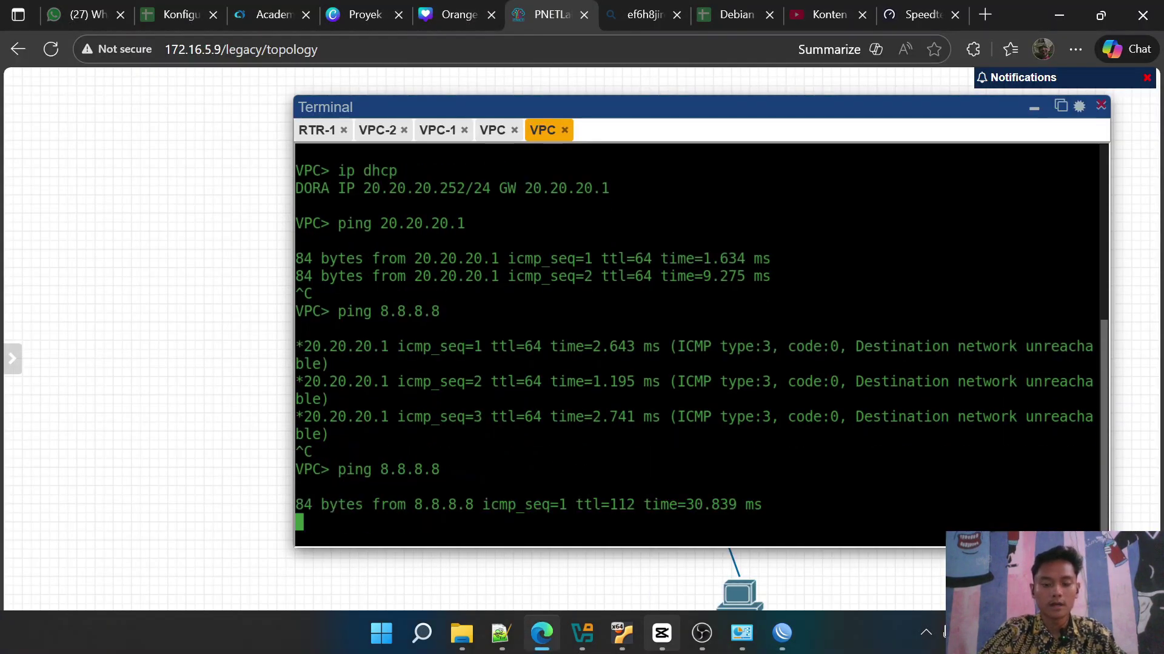
key(ctrl+c)
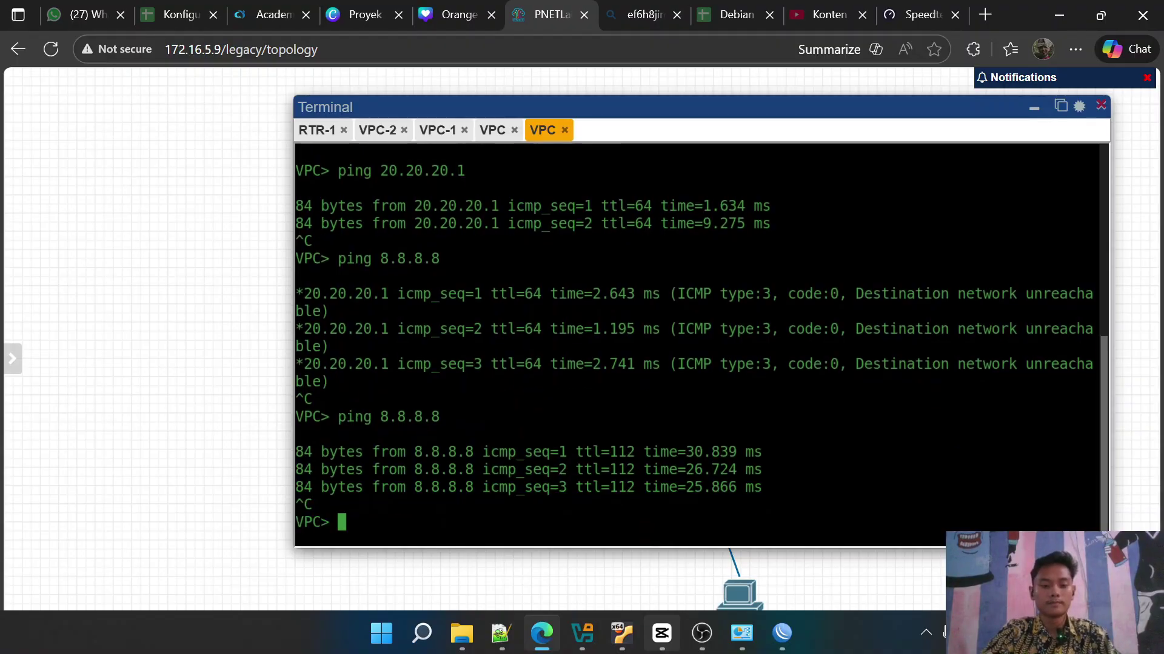
Switch to the VPC-2 console, ping 8.8.8.8 from it and stop the ping
click(438, 132)
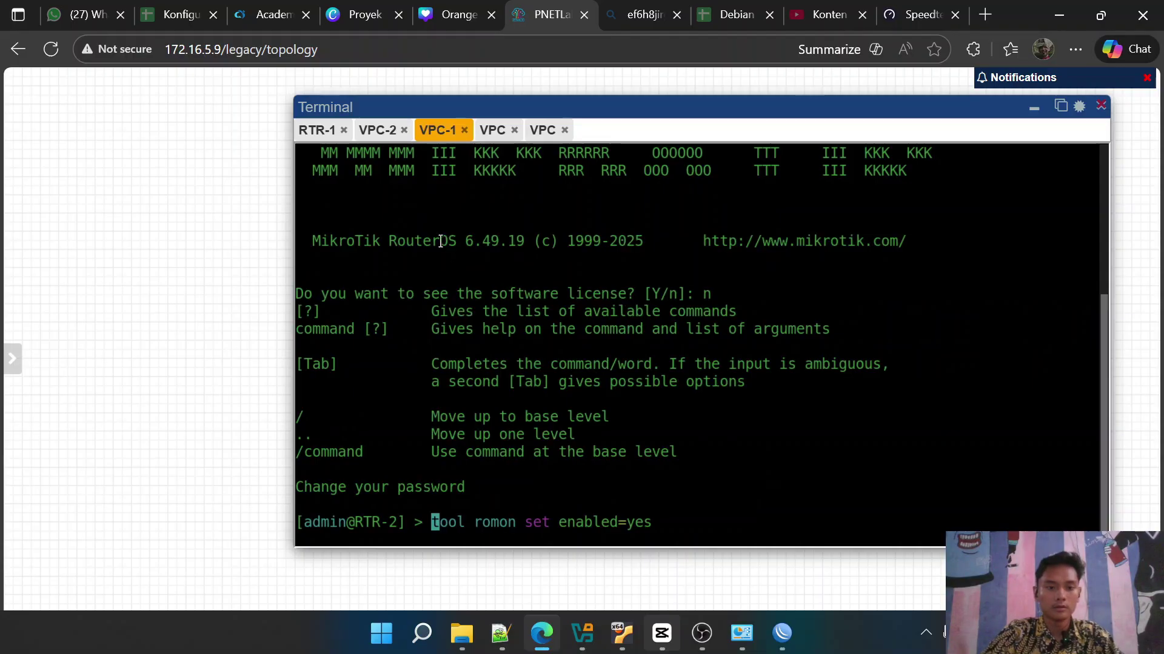
click(491, 133)
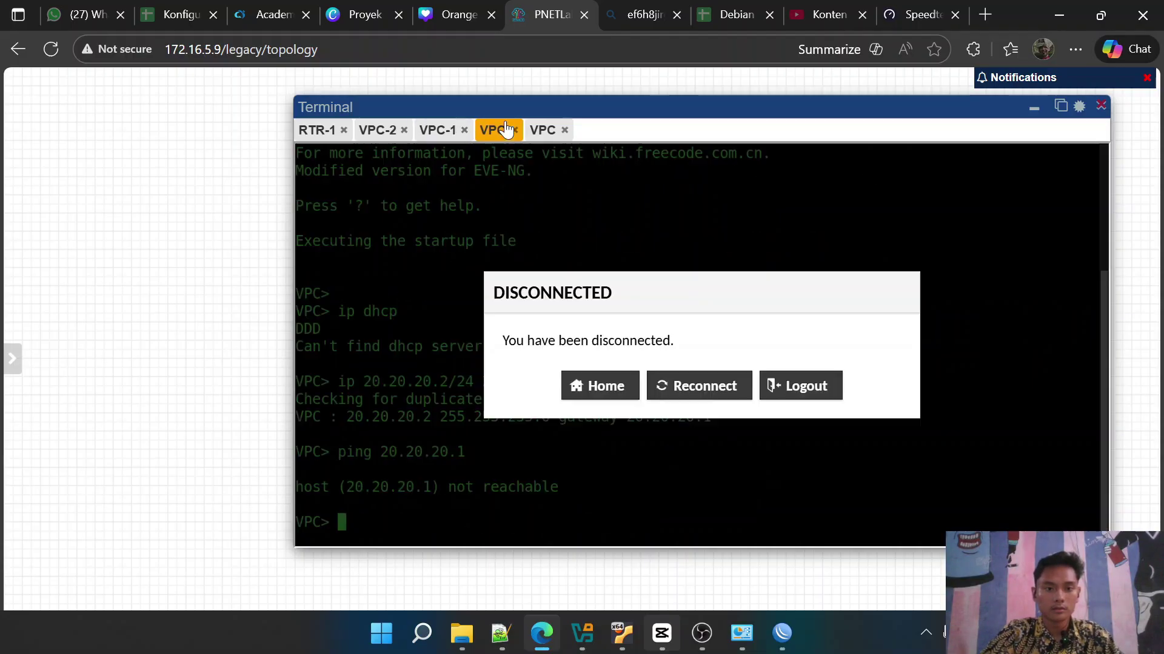
click(380, 131)
text(pin)
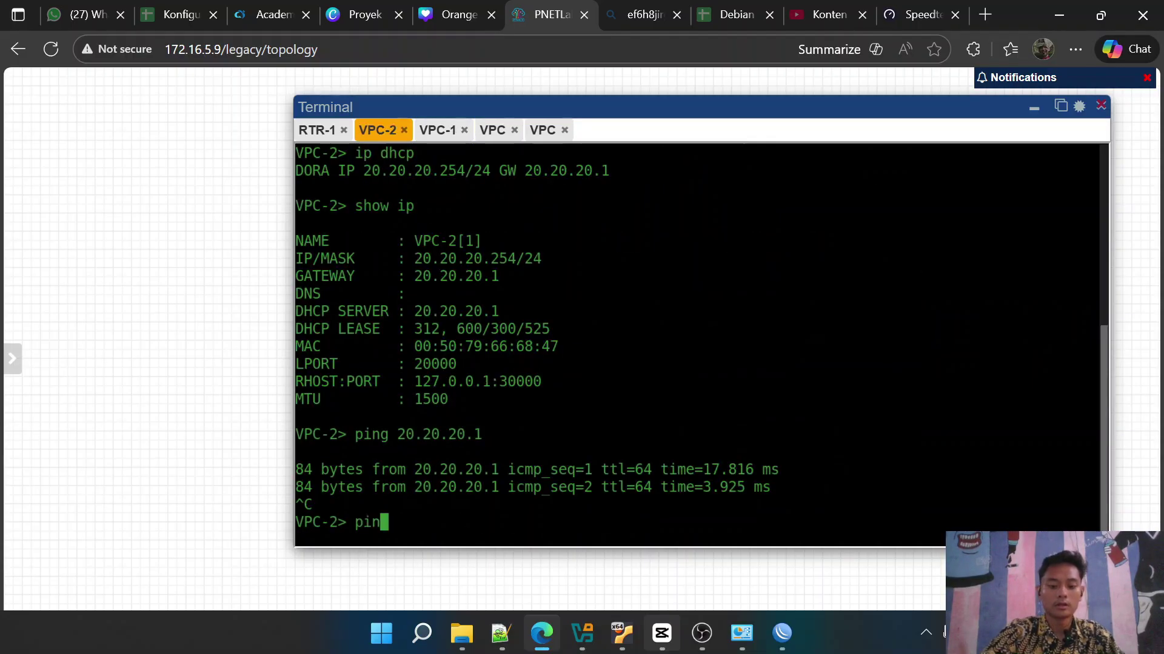
text(g 8.8.8.8)
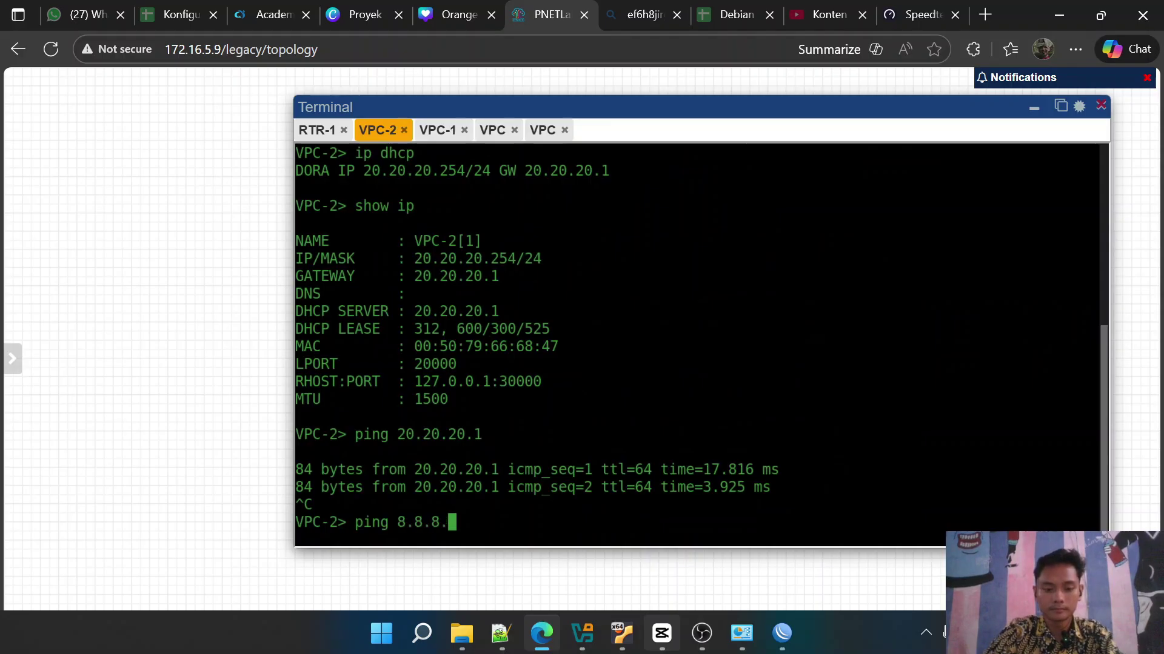
key(Return)
key(ctrl+c)
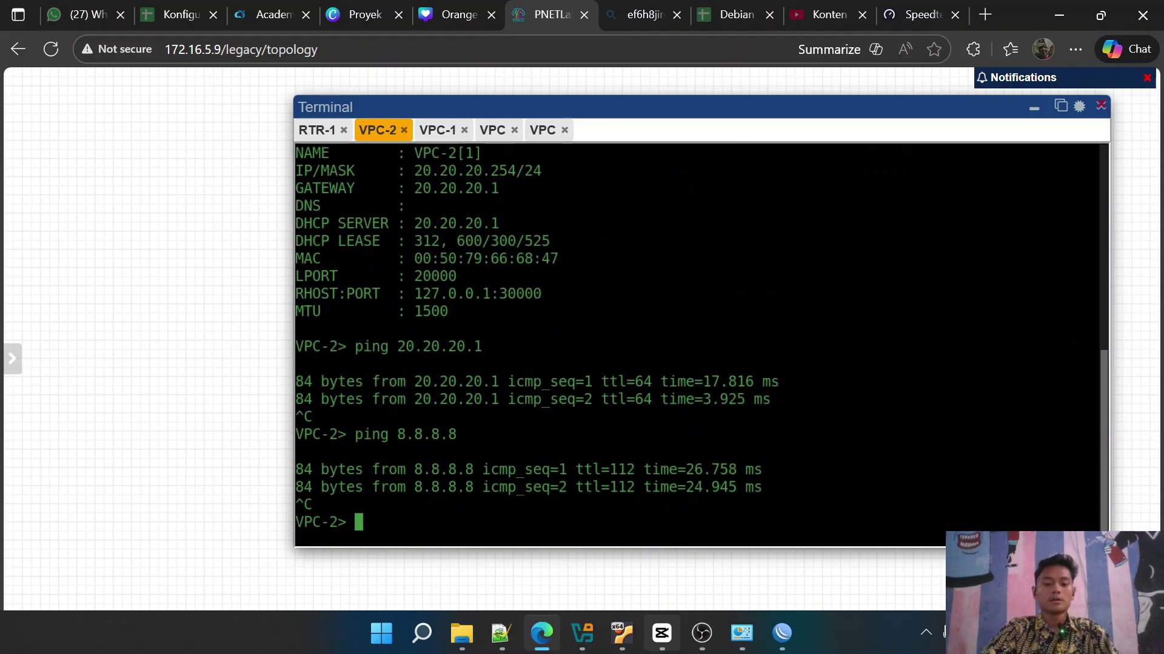
Minimize the terminal, move the VPC node below RTR-2 and shift RTR-2 slightly down to line up with RTR-1
click(1034, 109)
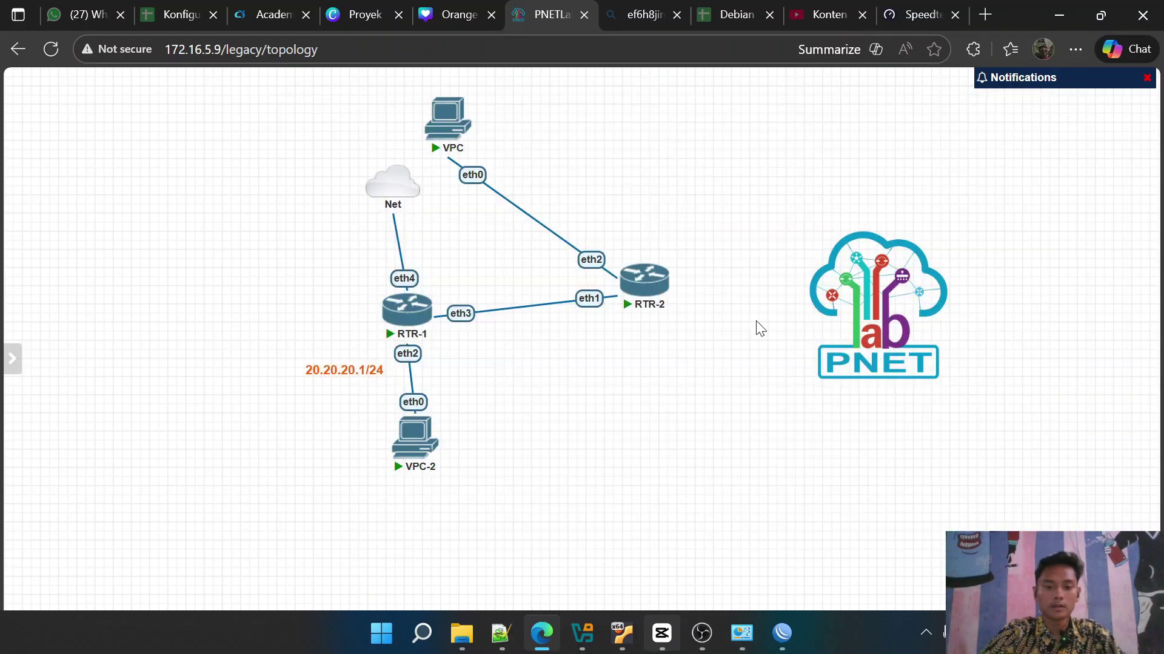
drag(449, 118, 683, 441)
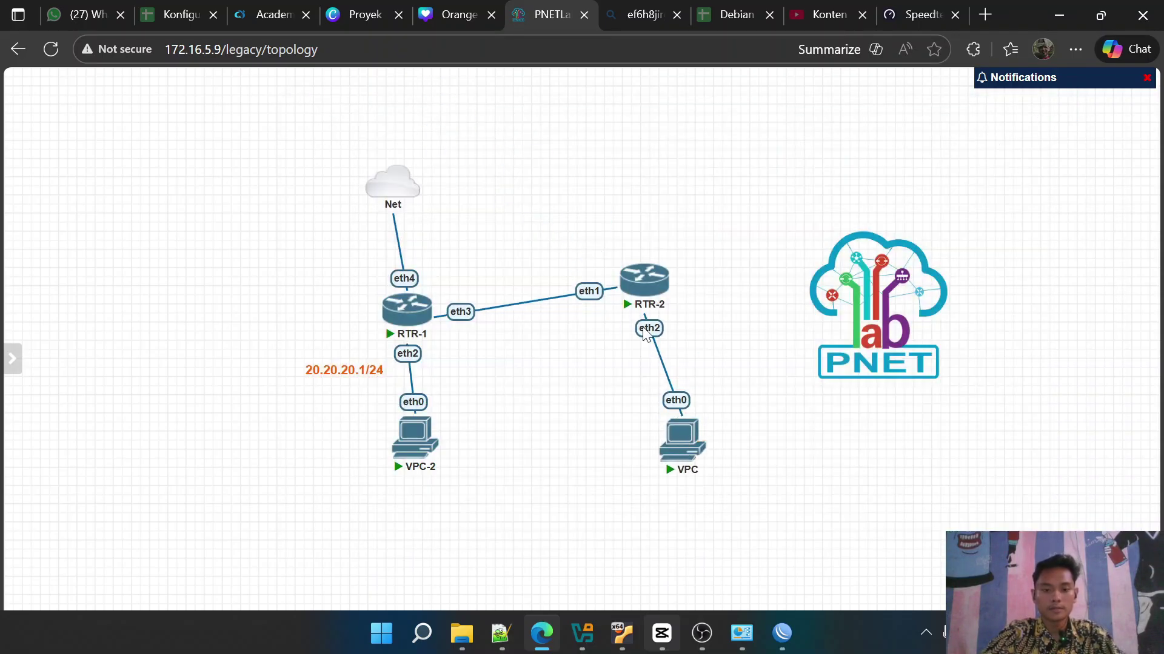
drag(636, 276, 627, 293)
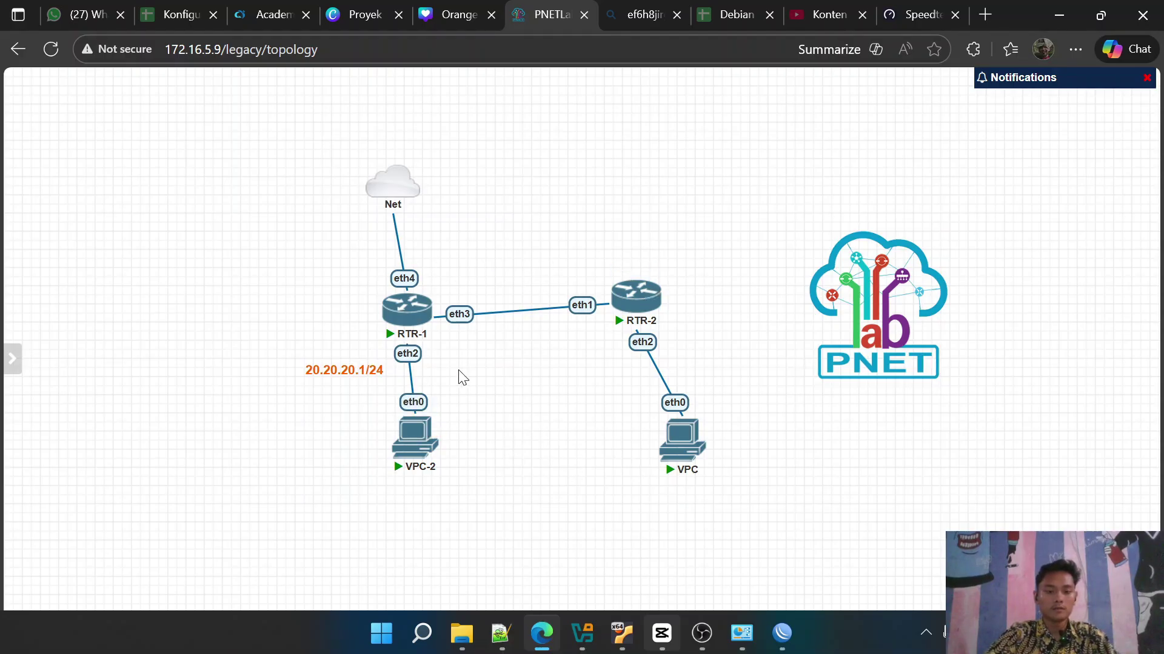
mouse_move(415, 285)
mouse_move(397, 324)
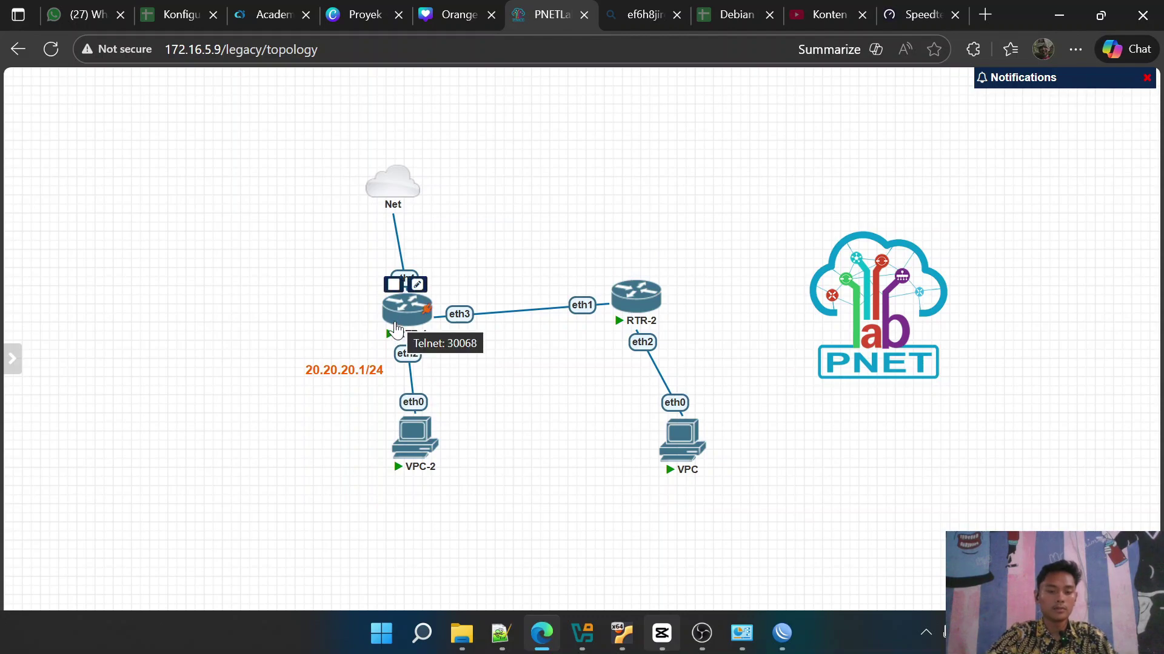
mouse_move(676, 442)
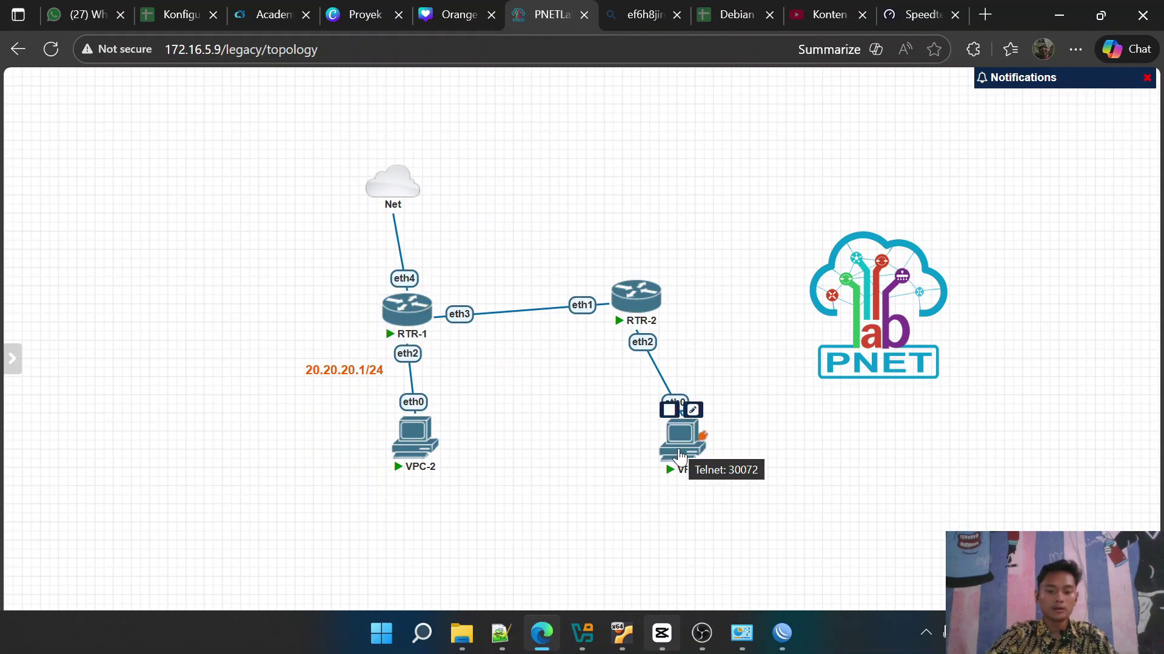